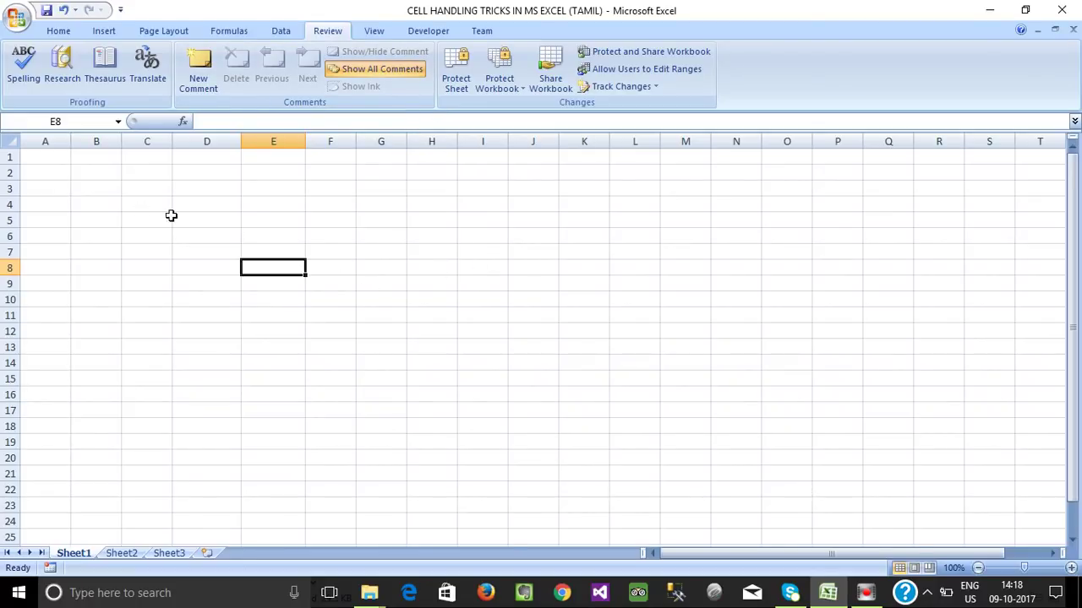
# - Select various cells around A1:D6 and settle on cell A1
pyautogui.click(75, 187)
pyautogui.click(44, 157)
pyautogui.click(85, 158)
pyautogui.click(90, 173)
pyautogui.click(51, 176)
pyautogui.click(46, 187)
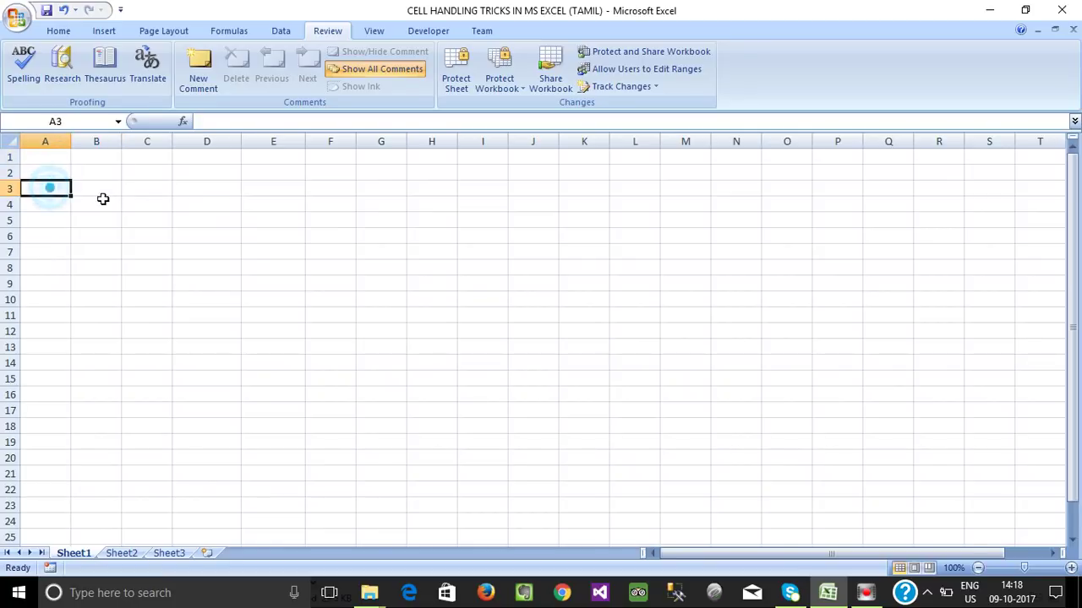
pyautogui.click(101, 202)
pyautogui.click(133, 190)
pyautogui.click(142, 160)
pyautogui.click(183, 169)
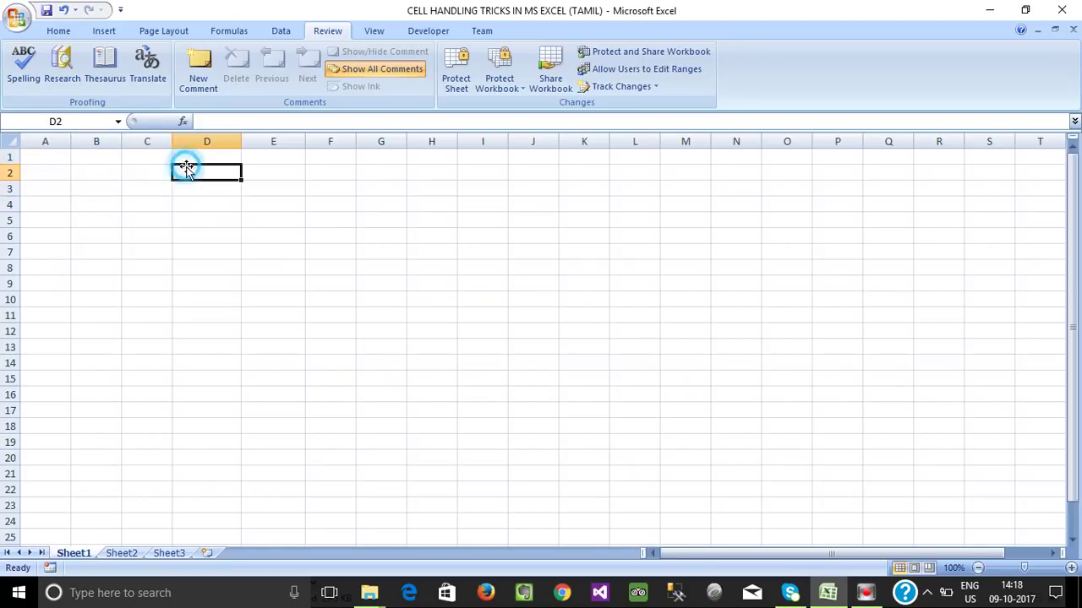
pyautogui.click(150, 230)
pyautogui.click(90, 234)
pyautogui.click(42, 203)
pyautogui.click(39, 158)
pyautogui.click(67, 203)
pyautogui.click(45, 159)
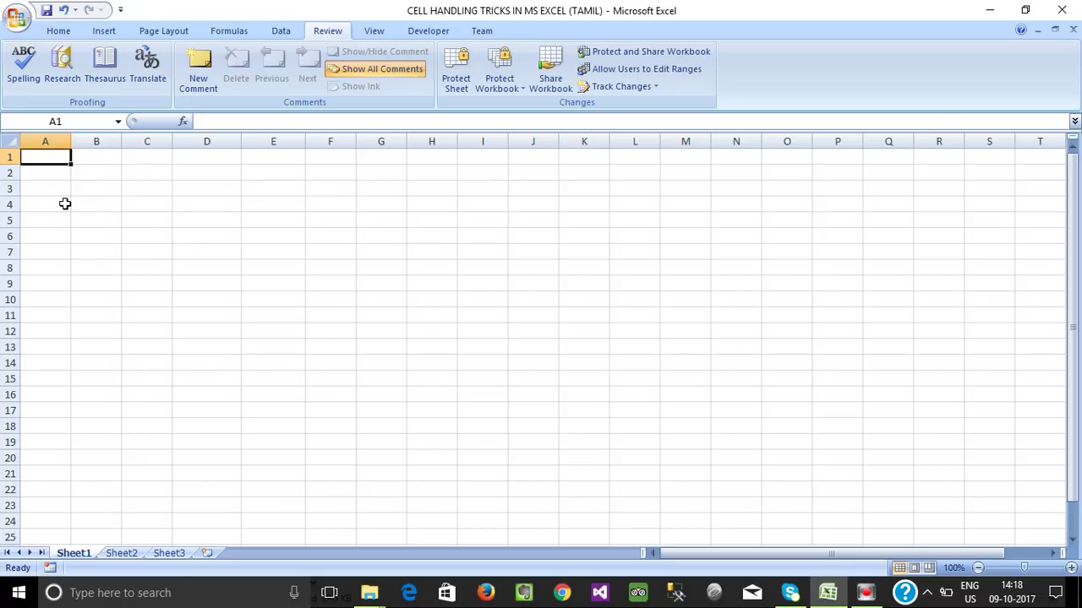
# - Enter the person's name in A1 and widen column A to fit it
pyautogui.write('Raguraman')
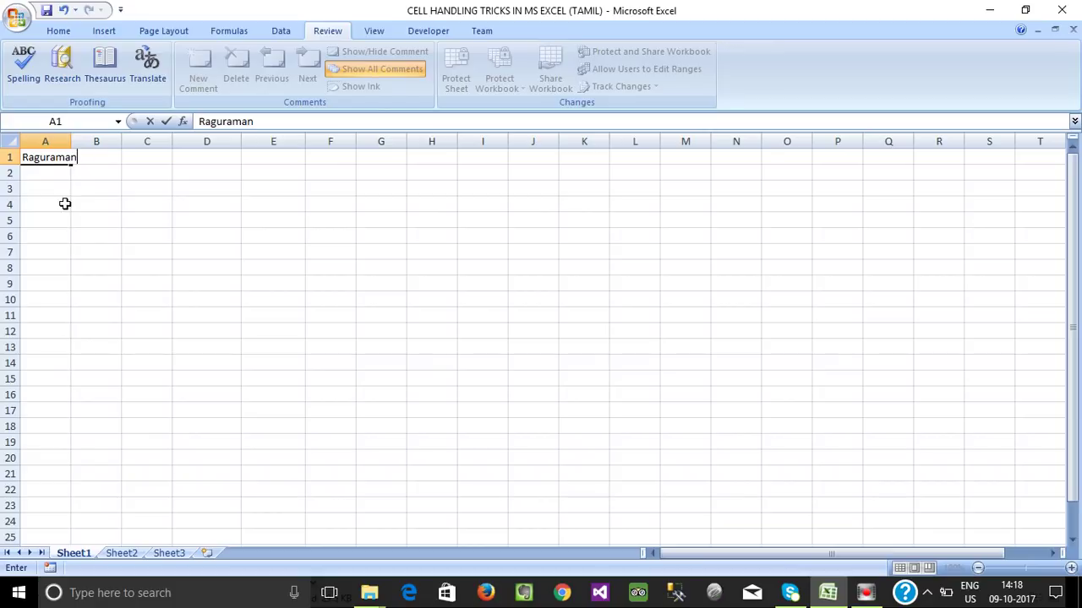
pyautogui.press('Return')
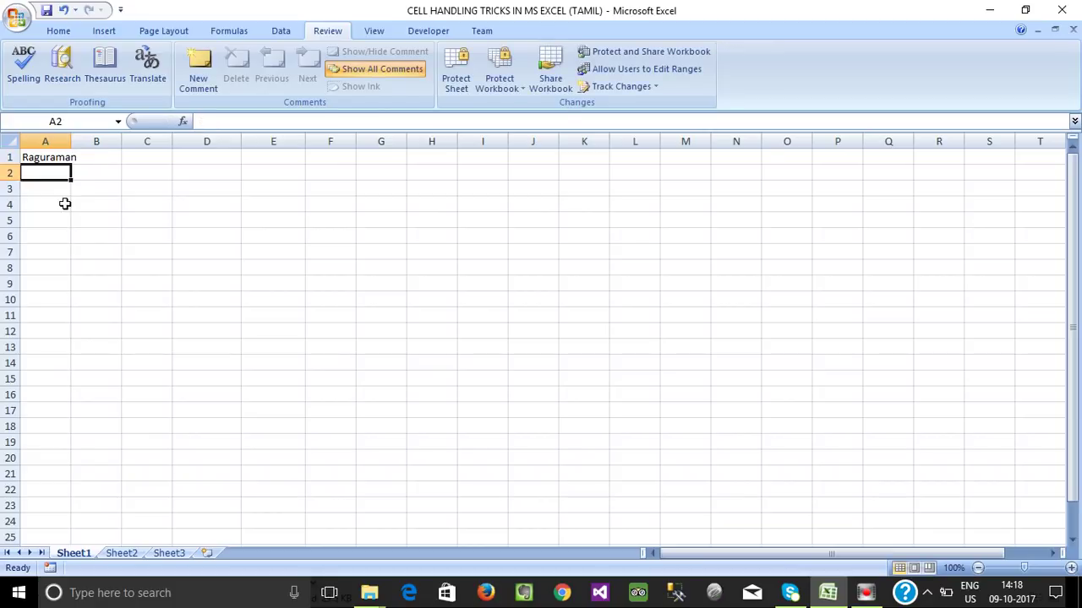
pyautogui.moveTo(72, 144); pyautogui.dragTo(99, 147)
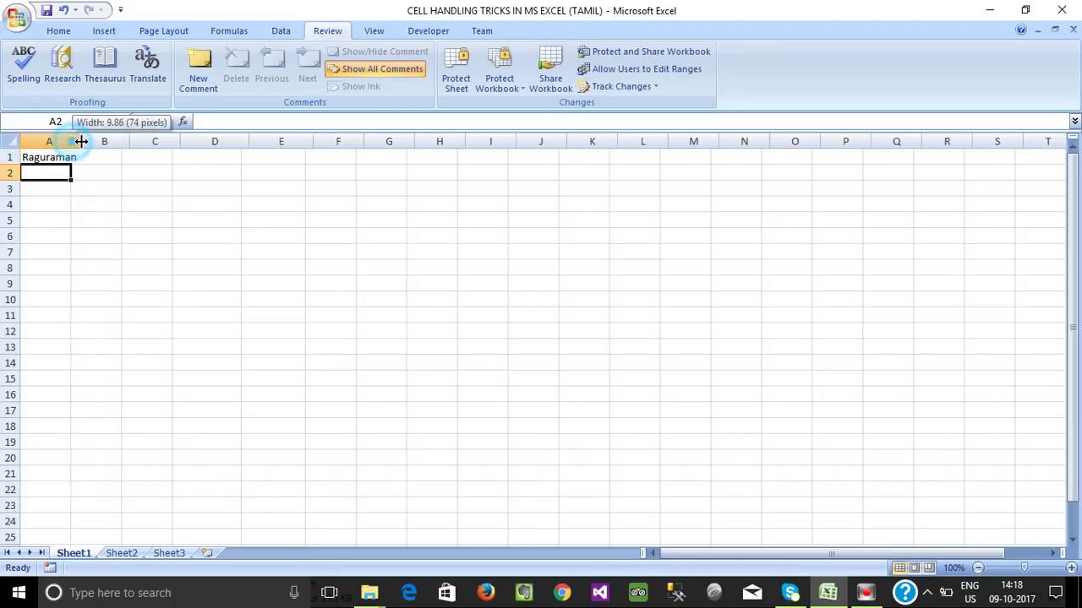
# - Check cells A1–A4 and bring up the context menu on A1
pyautogui.click(73, 203)
pyautogui.click(72, 157)
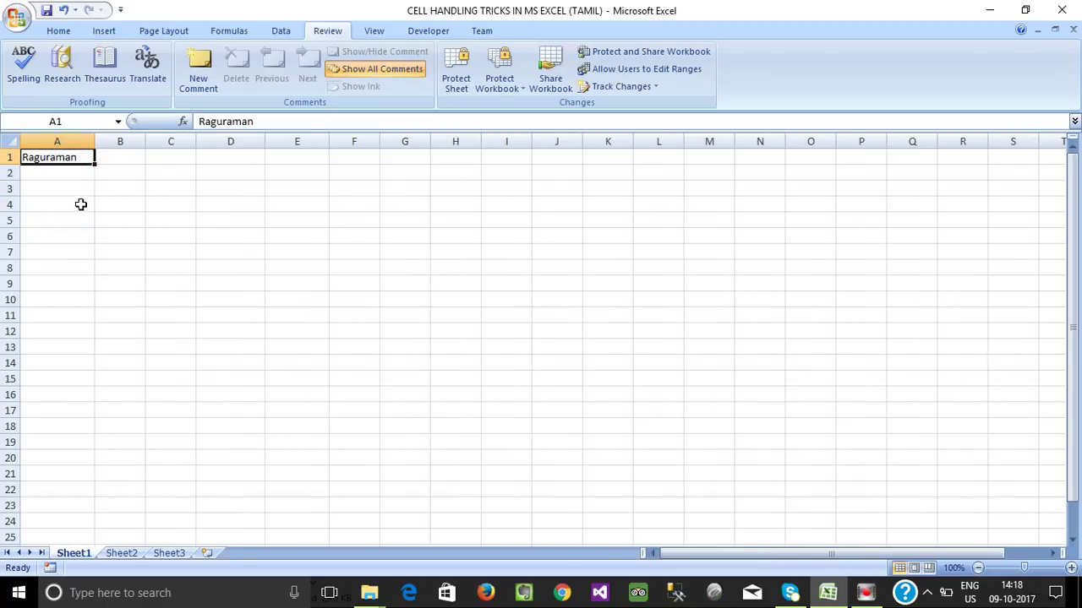
pyautogui.click(75, 172)
pyautogui.click(70, 157)
pyautogui.click(56, 189)
pyautogui.click(56, 142)
pyautogui.click(53, 171)
pyautogui.click(53, 158)
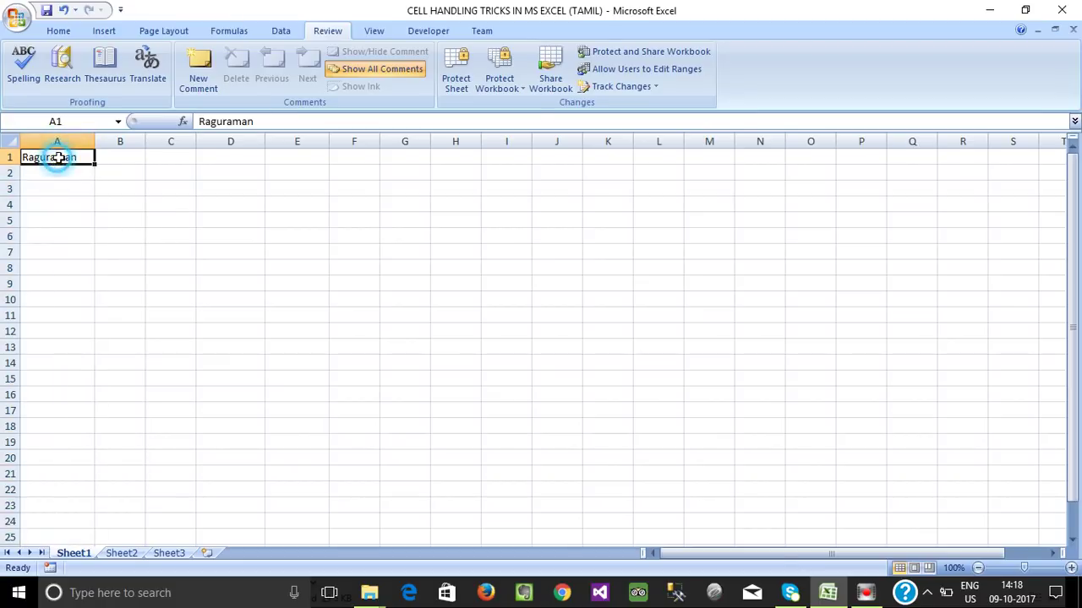
pyautogui.rightClick(73, 158)
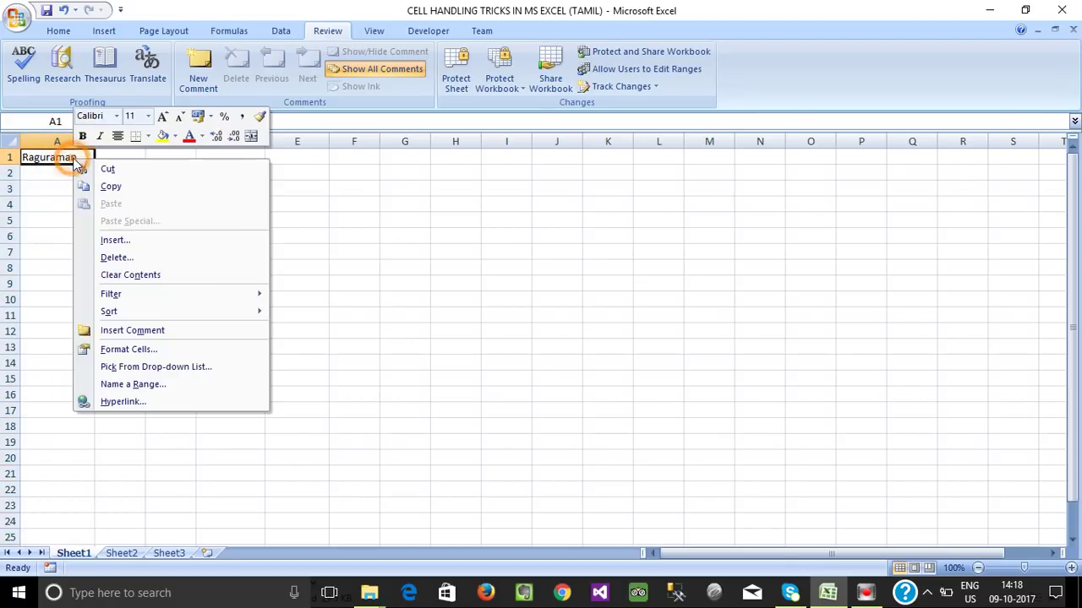
# - Copy the name from A1 and paste it into each cell of C3:O3
pyautogui.click(118, 186)
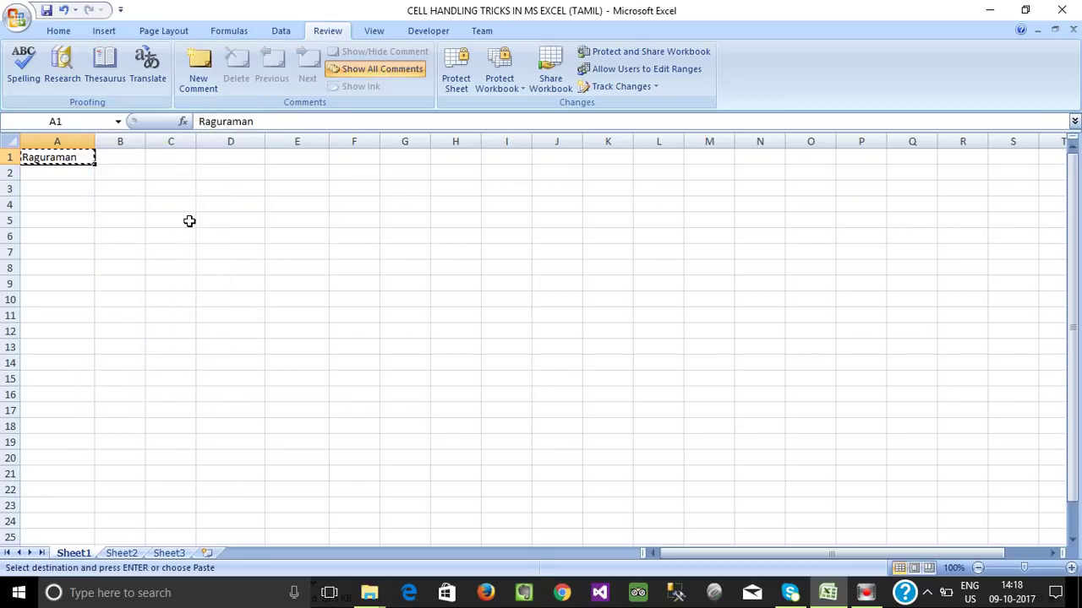
pyautogui.moveTo(180, 191); pyautogui.dragTo(803, 183)
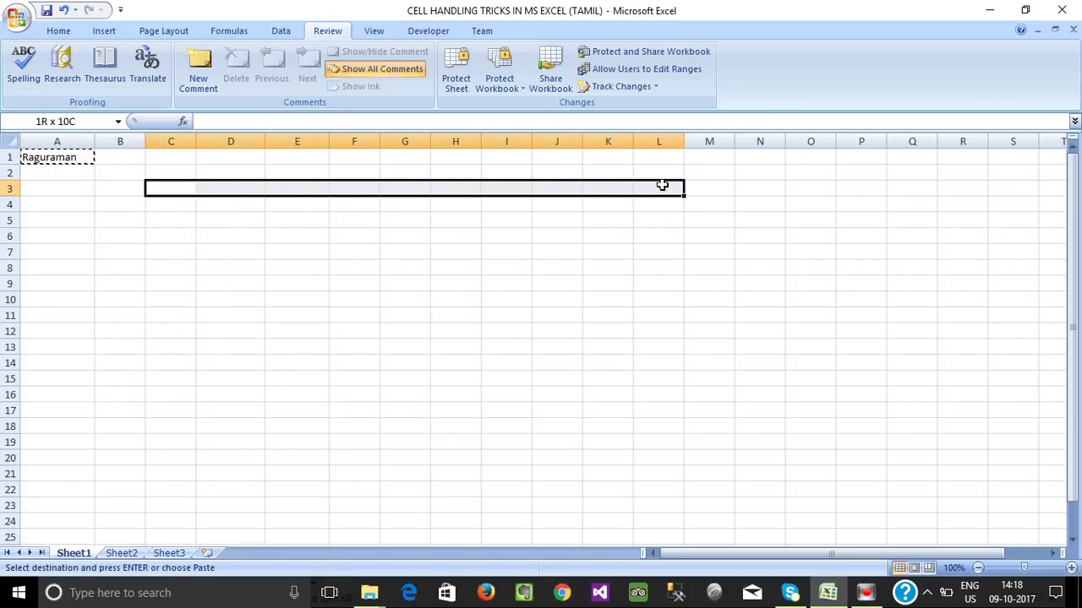
pyautogui.moveTo(804, 183); pyautogui.dragTo(830, 184)
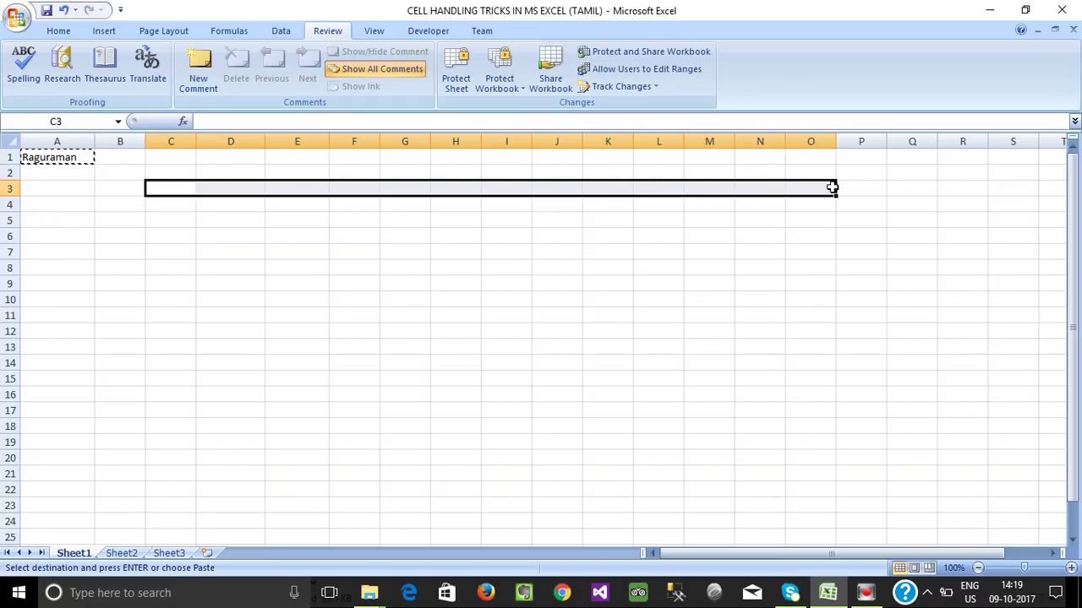
pyautogui.rightClick(174, 189)
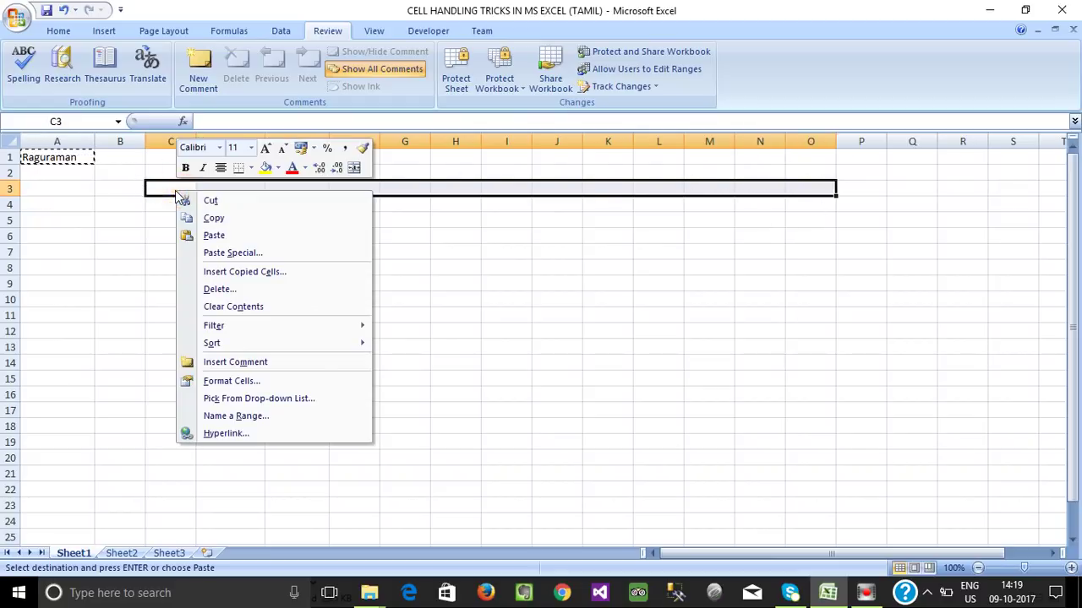
pyautogui.click(210, 235)
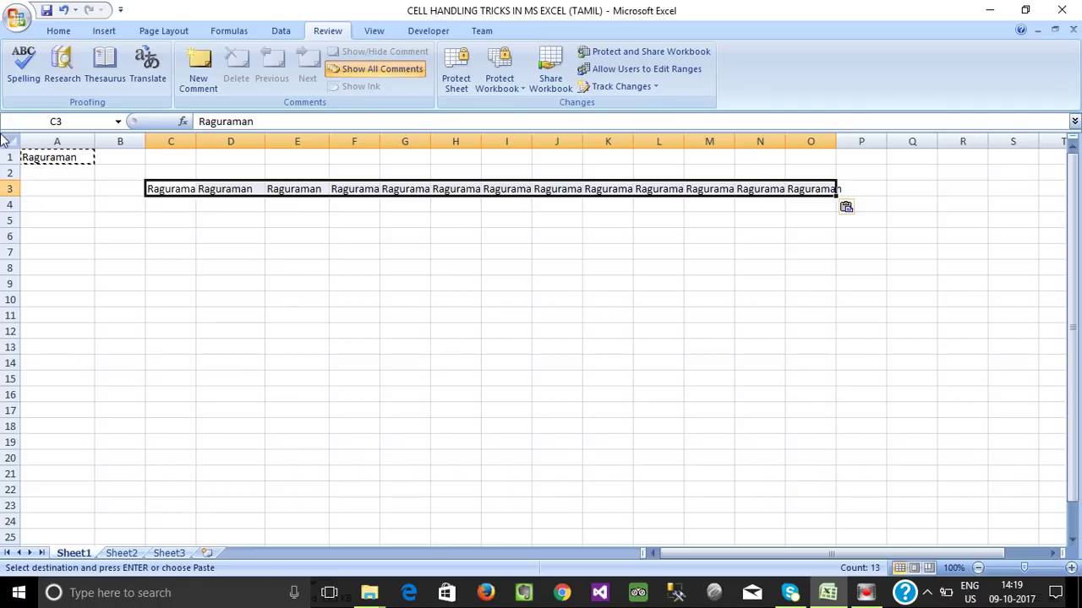
pyautogui.rightClick(47, 157)
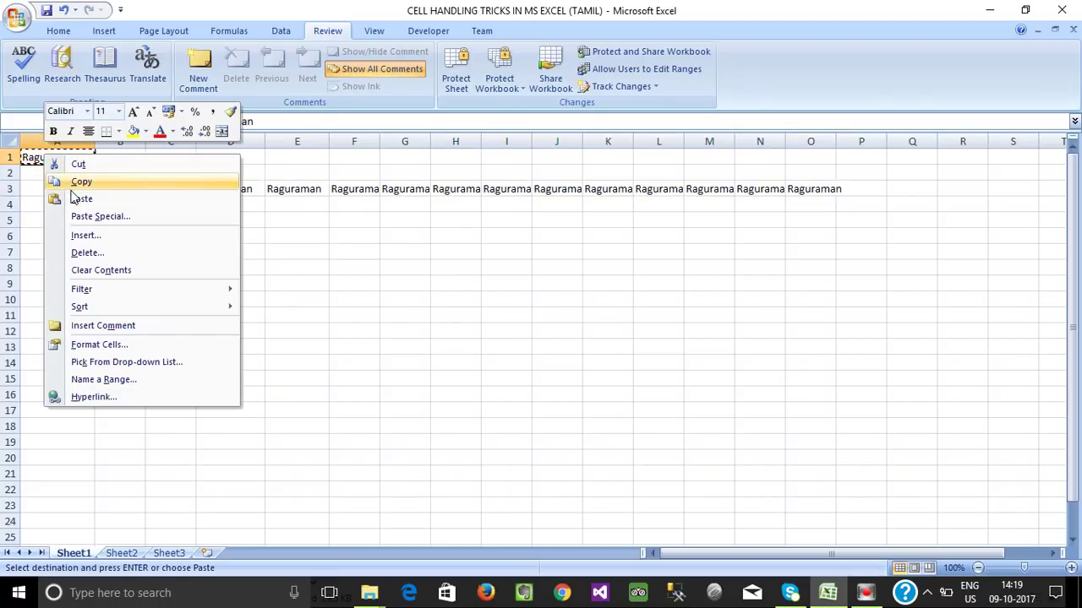
# - Paste the A1 name down column C into C5:C25
pyautogui.click(76, 181)
pyautogui.moveTo(170, 220)
pyautogui.mouseDown()
pyautogui.moveTo(186, 313)
pyautogui.moveTo(183, 535)
pyautogui.mouseUp()
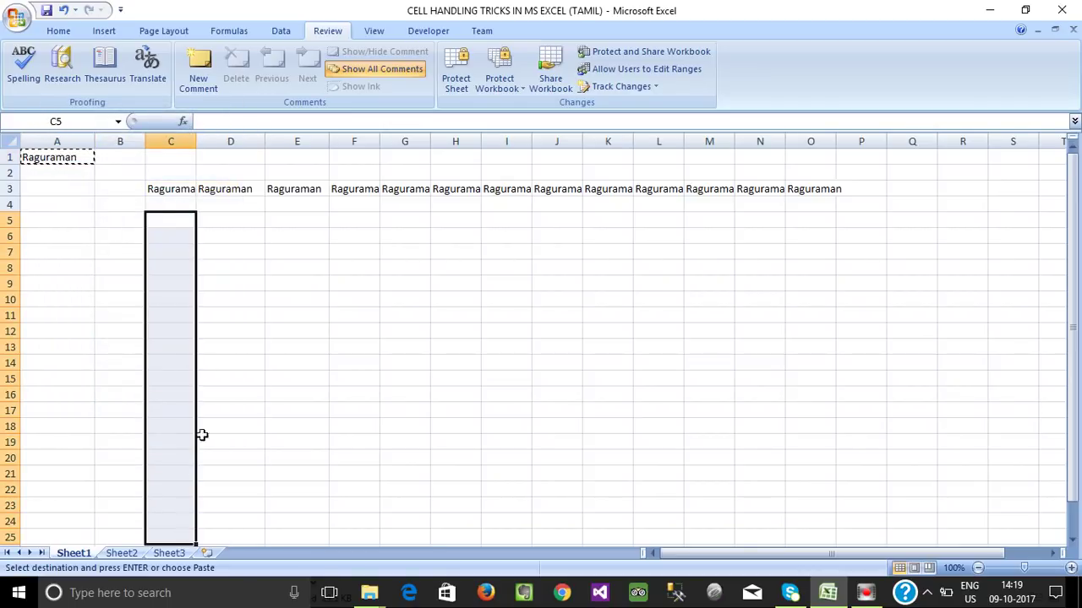
pyautogui.rightClick(158, 216)
pyautogui.click(196, 259)
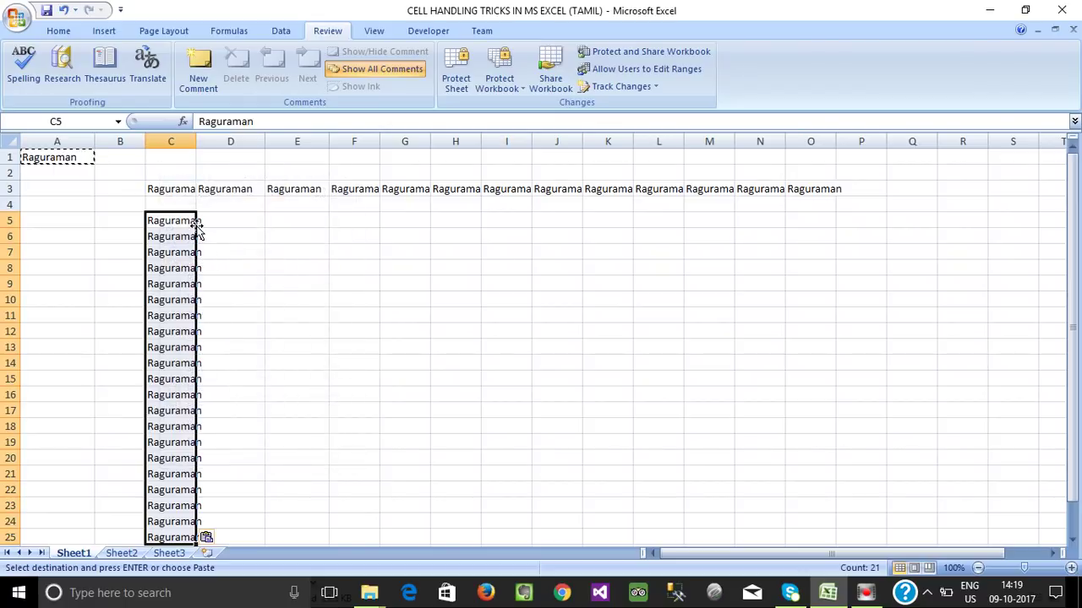
# - Copy A1 again and paste the name across the block E5:Q25
pyautogui.rightClick(75, 158)
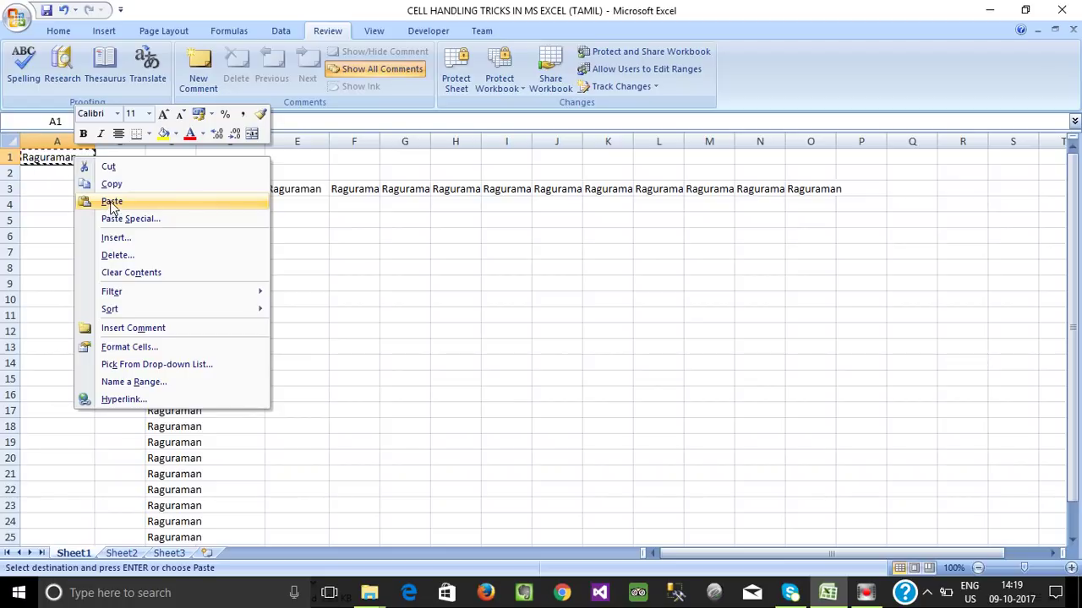
pyautogui.click(273, 227)
pyautogui.moveTo(267, 221)
pyautogui.mouseDown()
pyautogui.moveTo(717, 508)
pyautogui.moveTo(924, 536)
pyautogui.mouseUp()
pyautogui.scroll(2, 465, 408)
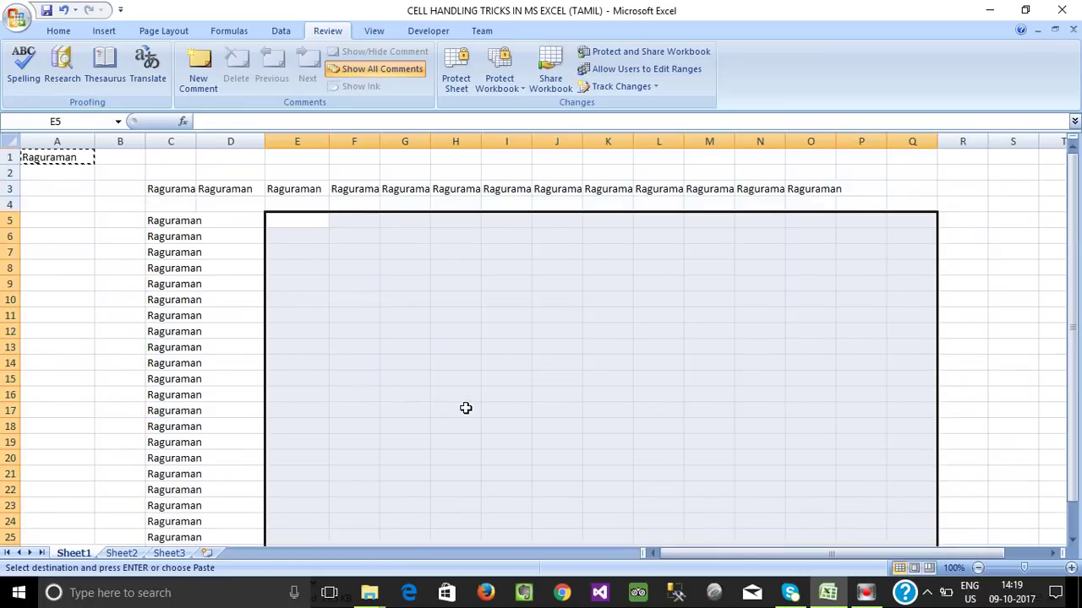
pyautogui.rightClick(285, 222)
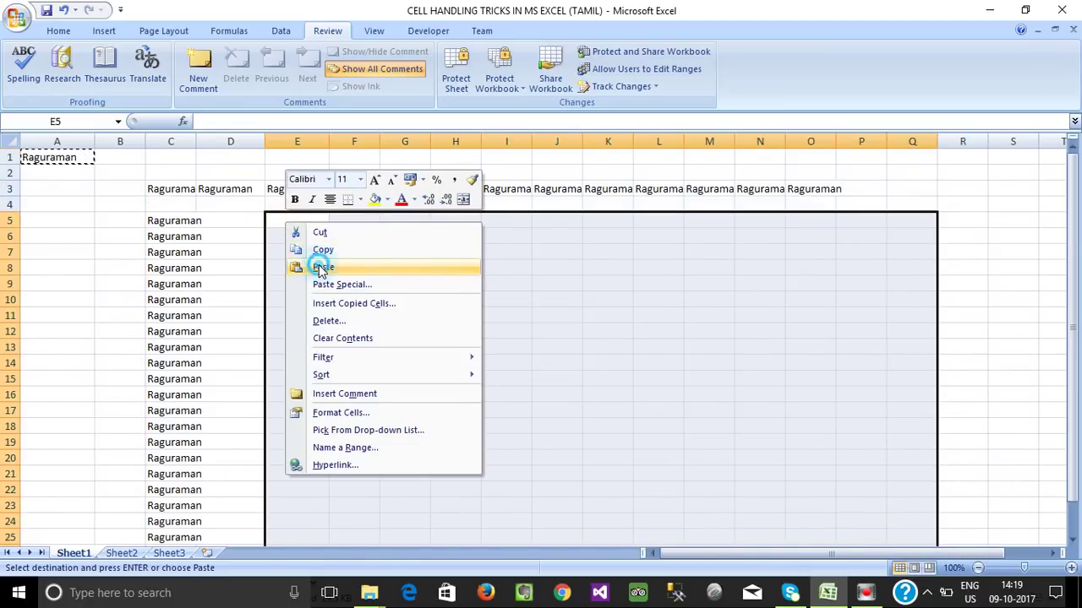
pyautogui.click(322, 269)
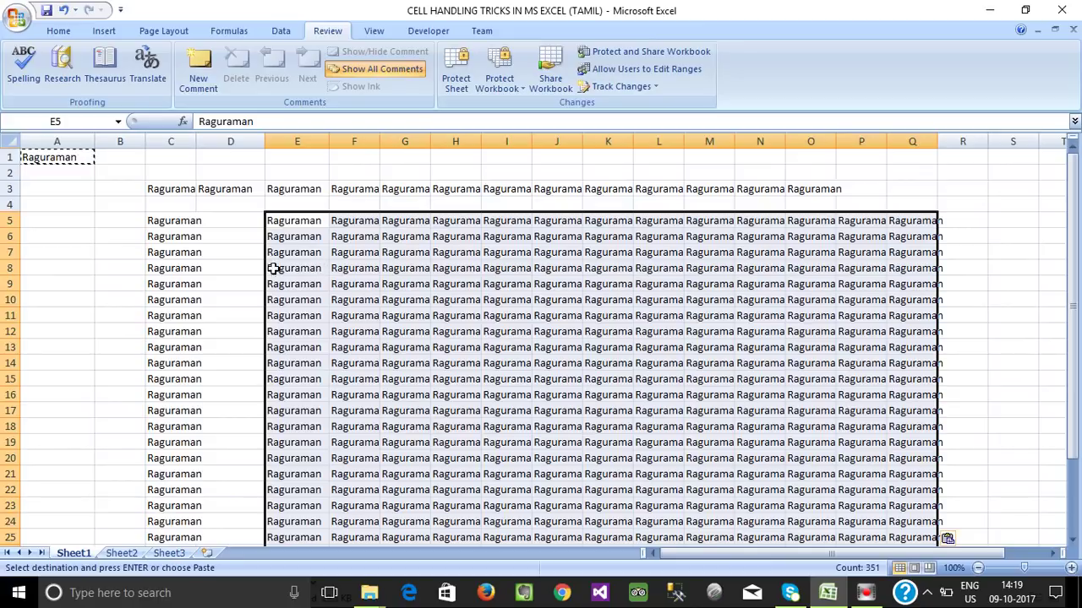
pyautogui.click(151, 187)
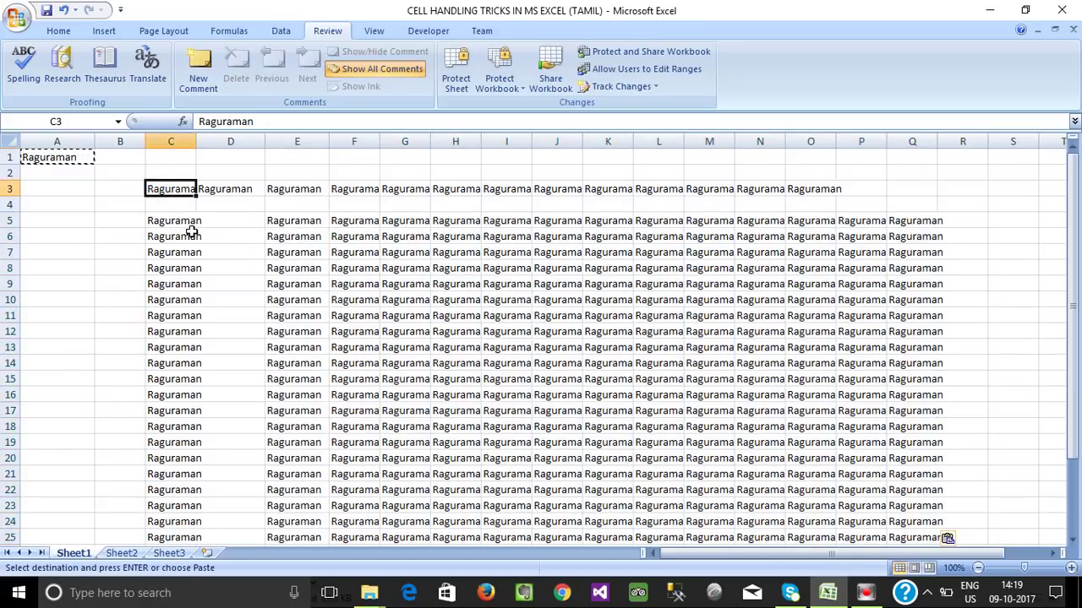
# - Clear all contents from columns C through Q
pyautogui.moveTo(171, 141); pyautogui.dragTo(683, 141)
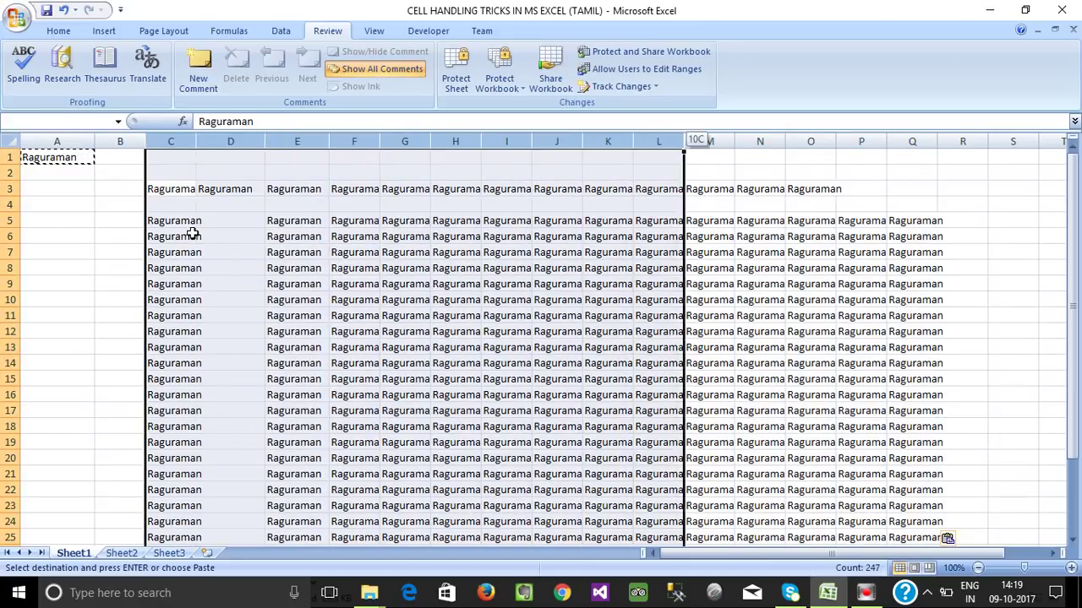
pyautogui.hotkey('shift', 'Right')
pyautogui.hotkey('shift', 'Right')
pyautogui.hotkey('shift', 'Right')
pyautogui.hotkey('shift', 'Right')
pyautogui.press('Delete')
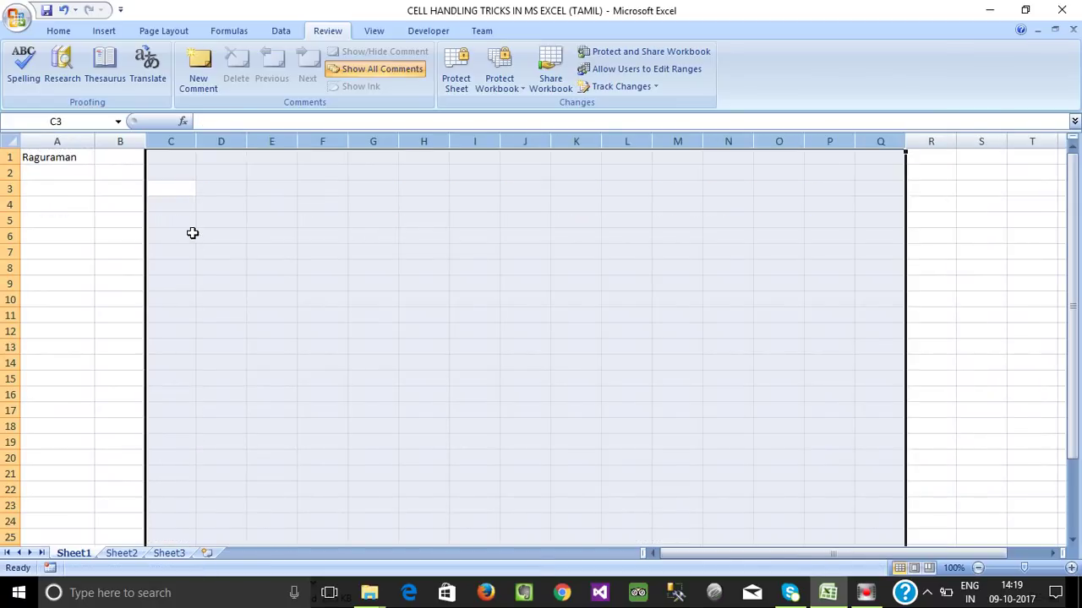
pyautogui.click(100, 191)
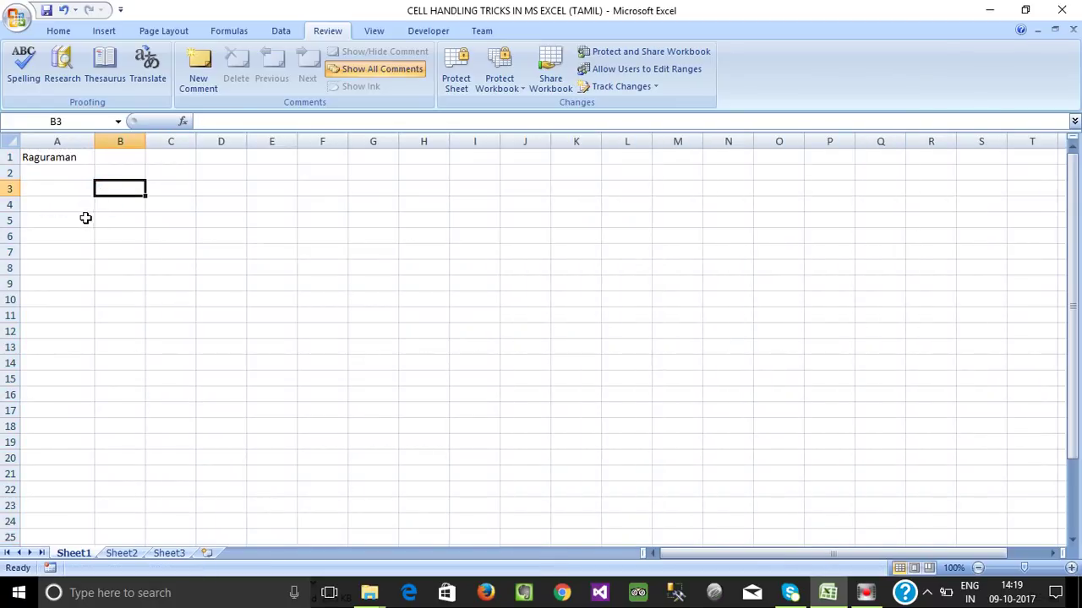
# - Fill the A1 name down column A through row 27
pyautogui.click(51, 157)
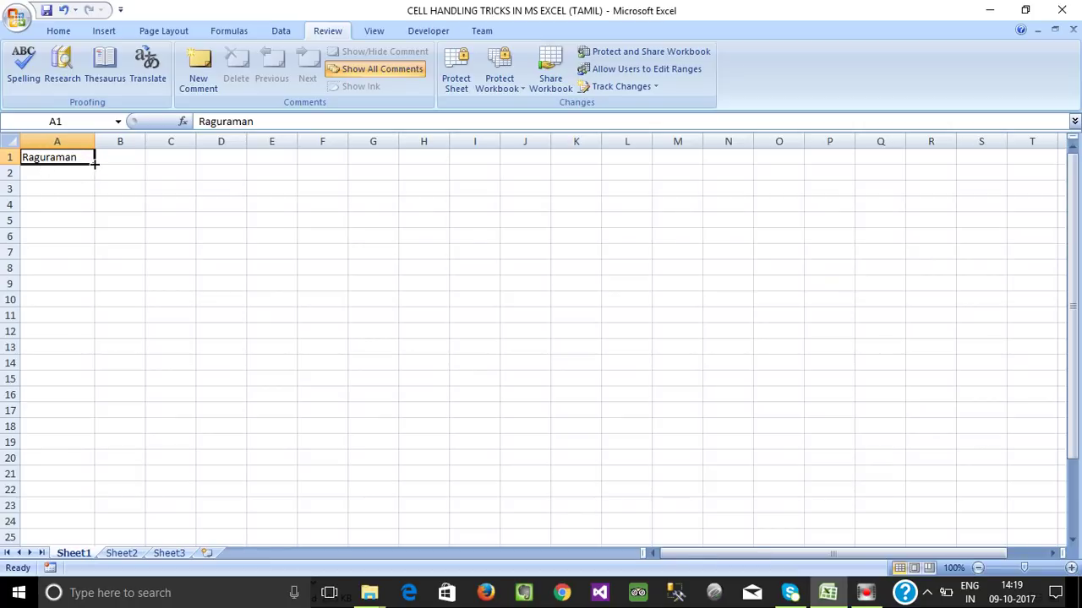
pyautogui.moveTo(94, 164)
pyautogui.mouseDown()
pyautogui.moveTo(101, 536)
pyautogui.moveTo(100, 522)
pyautogui.mouseUp()
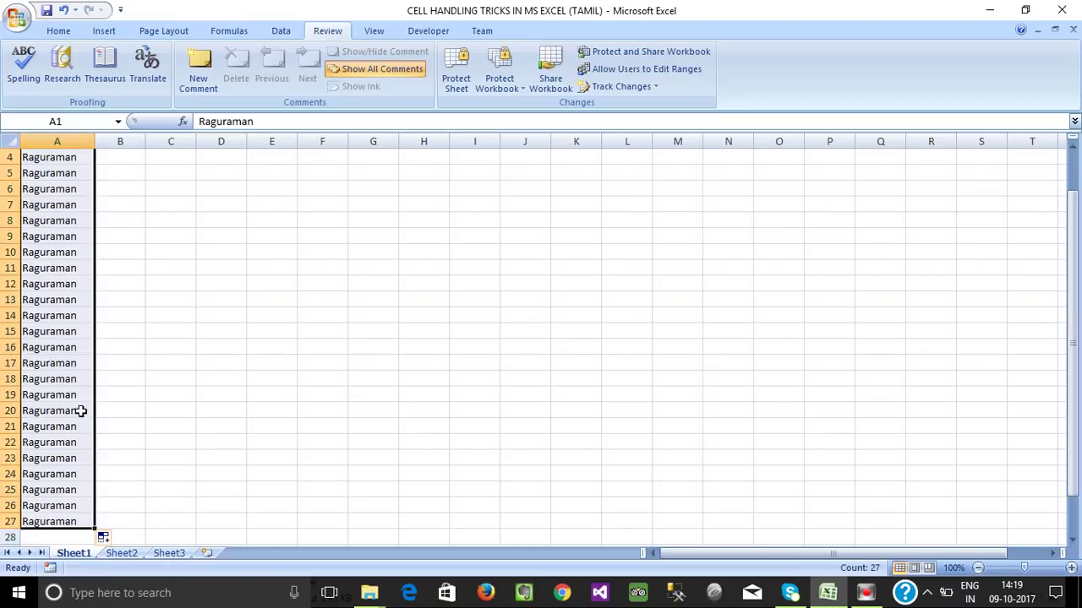
pyautogui.scroll(1, 76, 355)
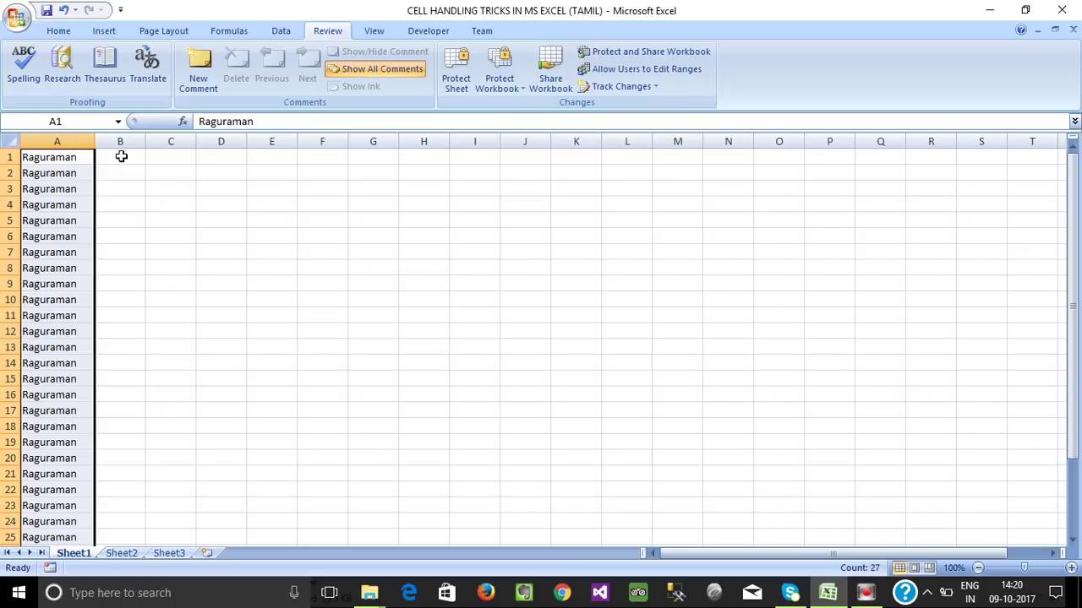
pyautogui.click(121, 156)
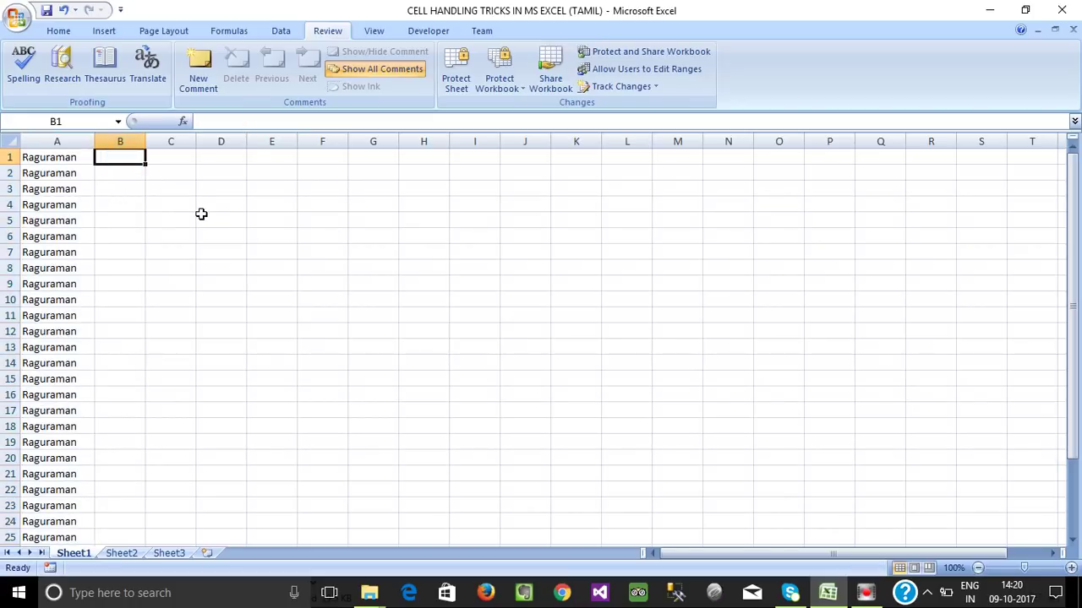
# - Enter Ram1 in cell B1
pyautogui.write('Ram1')
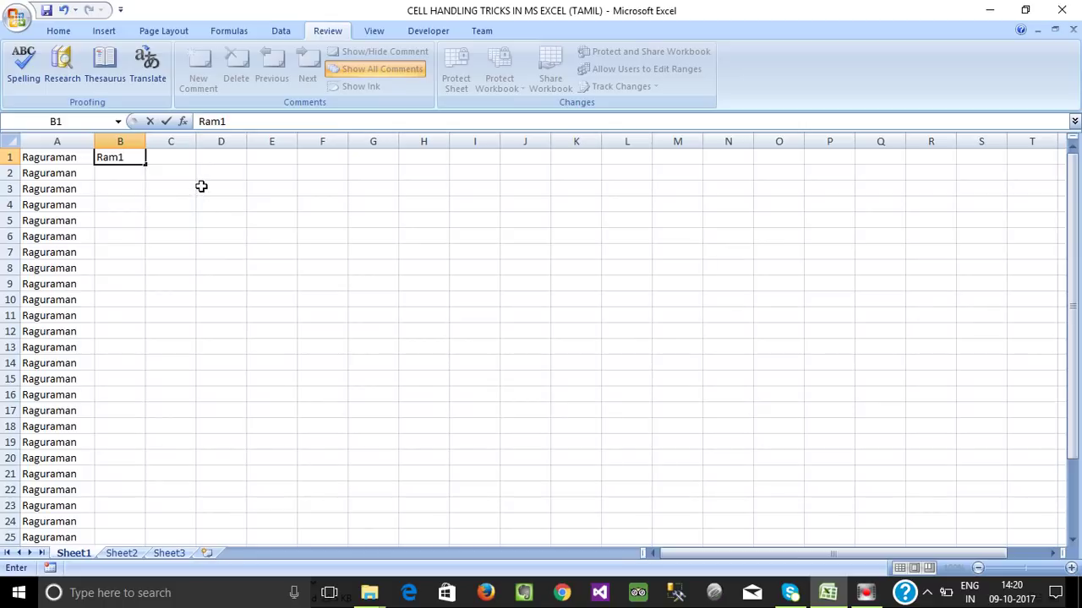
pyautogui.click(162, 189)
pyautogui.click(107, 188)
pyautogui.click(115, 163)
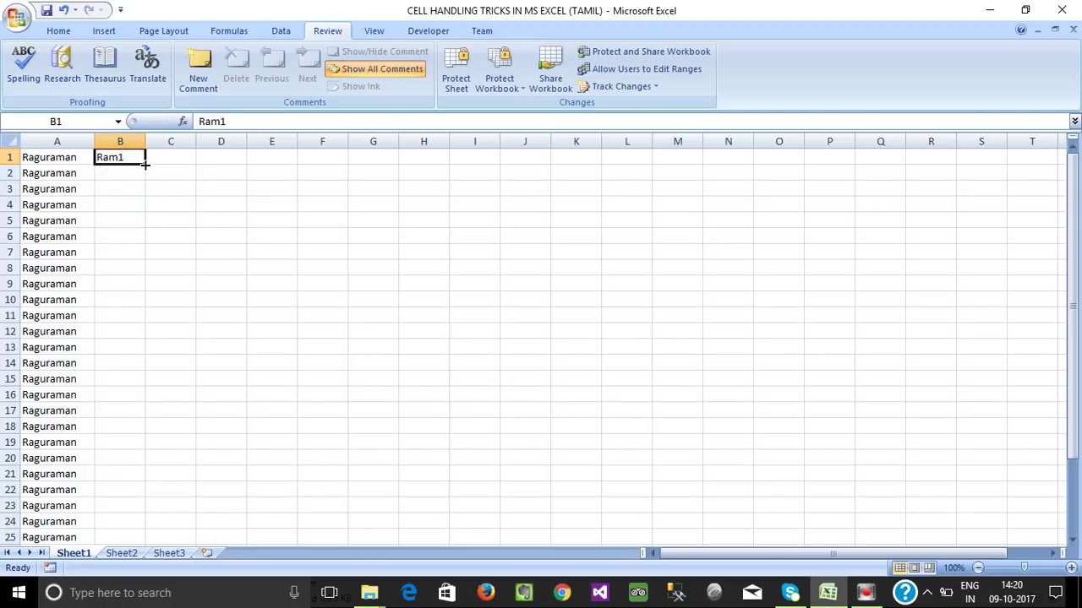
# - Fill B2:B25 with Ram2 through Ram25 and check the values
pyautogui.moveTo(144, 166); pyautogui.dragTo(183, 544)
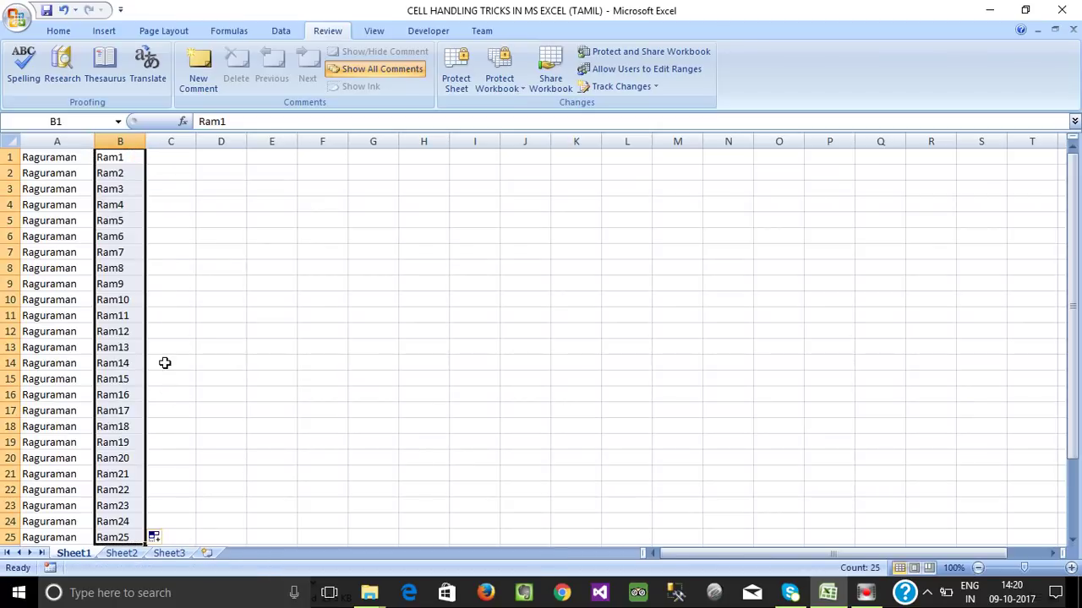
pyautogui.click(164, 202)
pyautogui.click(121, 160)
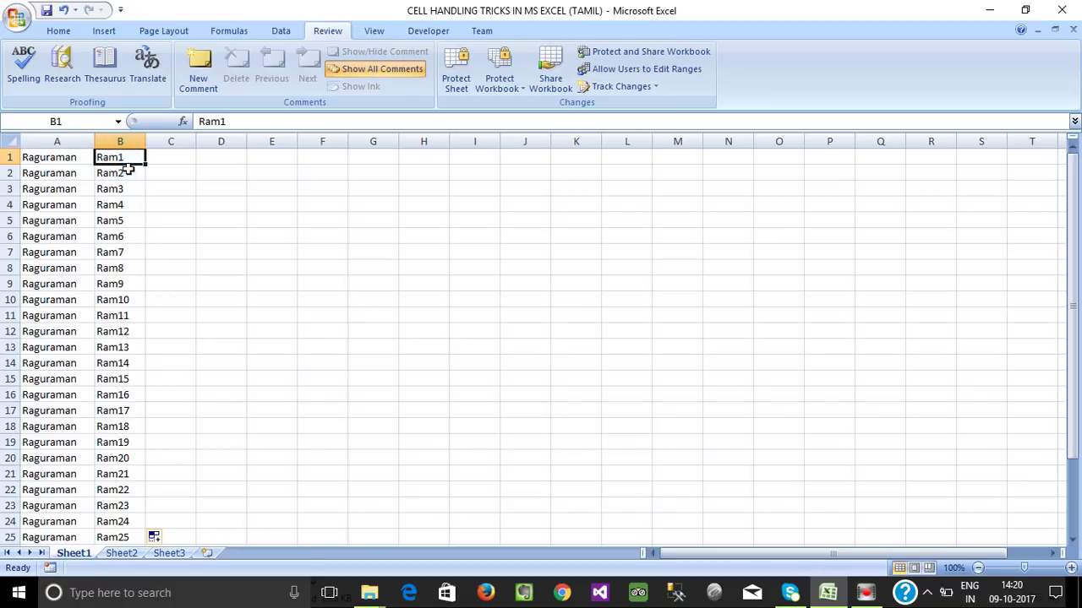
pyautogui.click(119, 173)
pyautogui.click(118, 189)
pyautogui.click(116, 204)
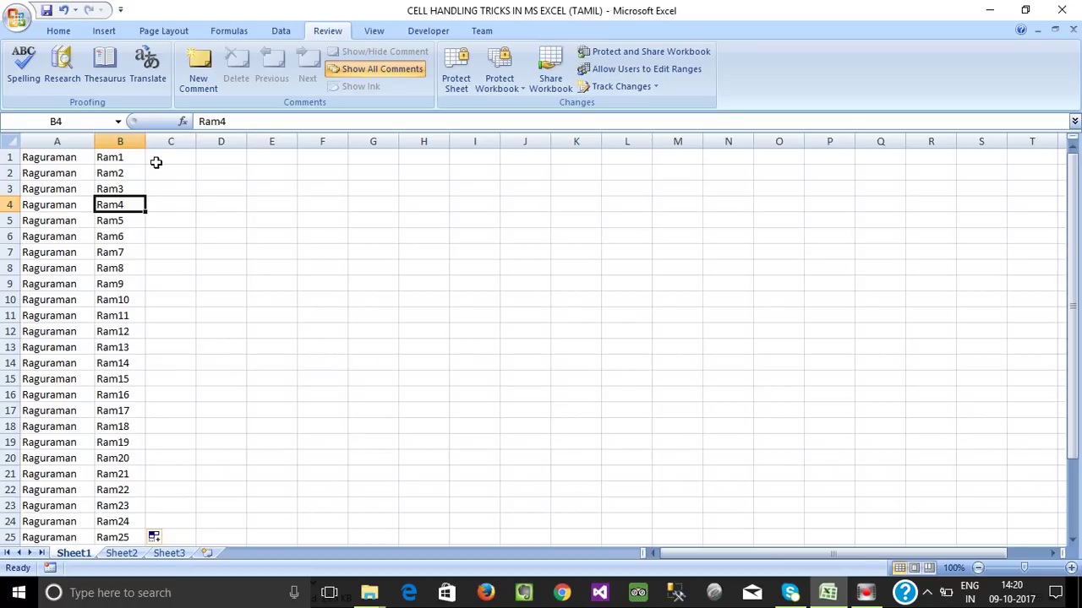
pyautogui.click(156, 161)
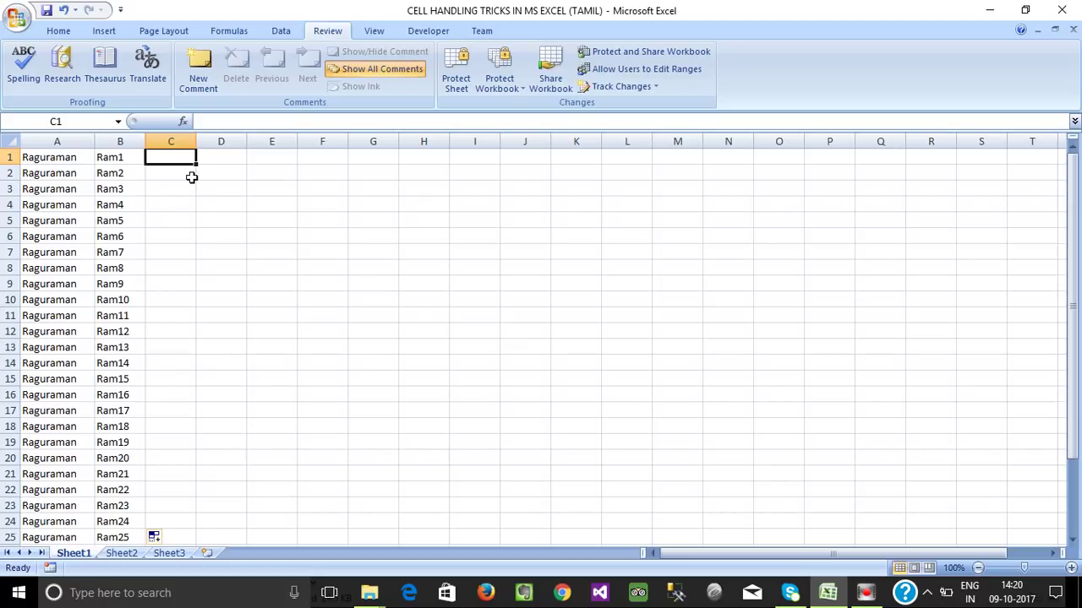
# - Enter Kumar1 in cell C1
pyautogui.write('Kumar')
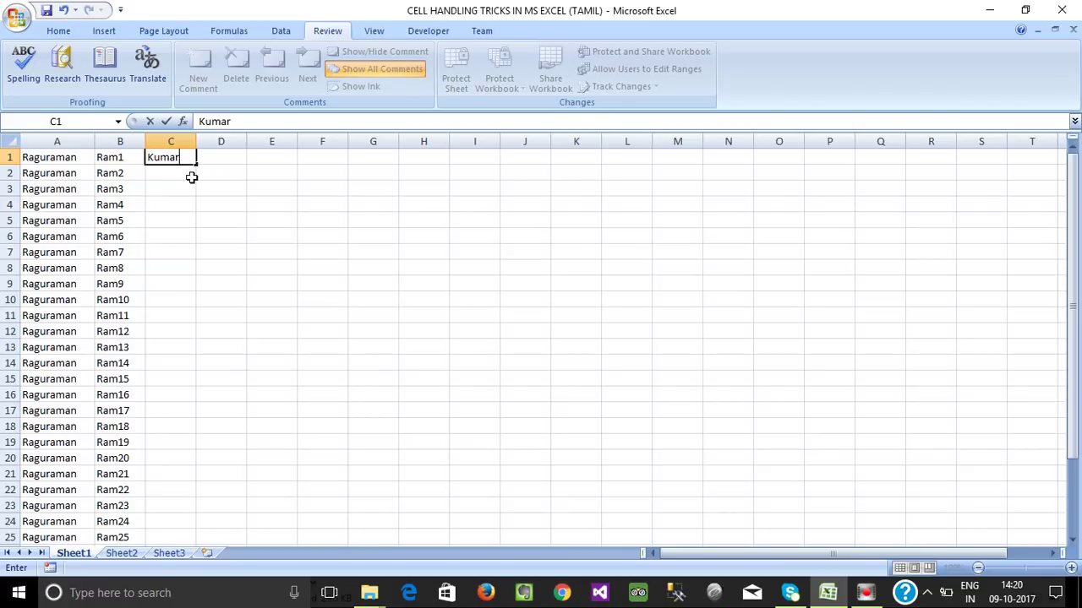
pyautogui.press('Return')
pyautogui.press('Up')
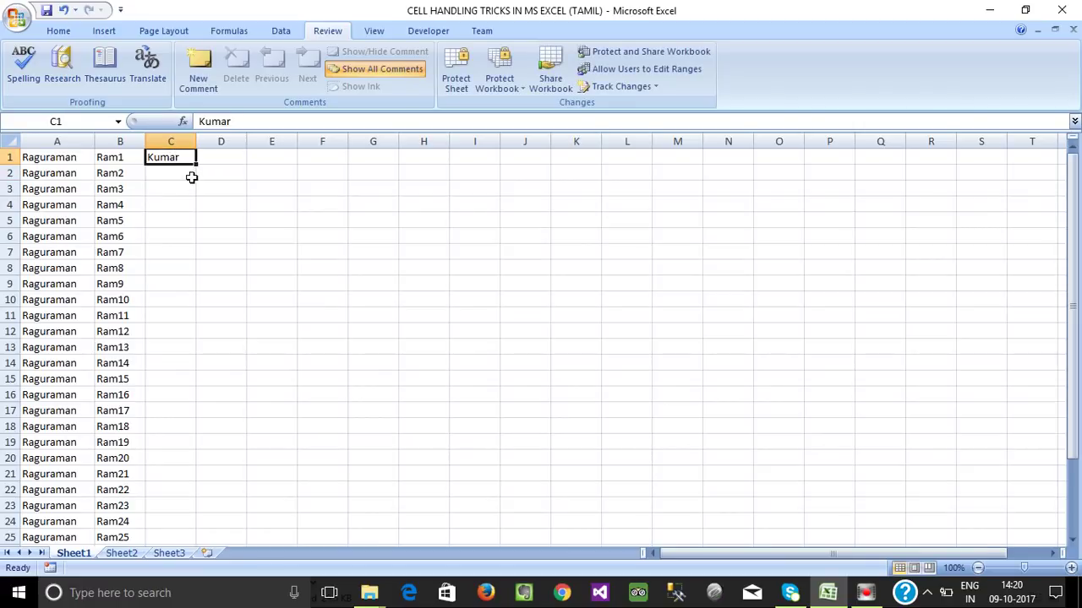
pyautogui.doubleClick(190, 160)
pyautogui.write('1')
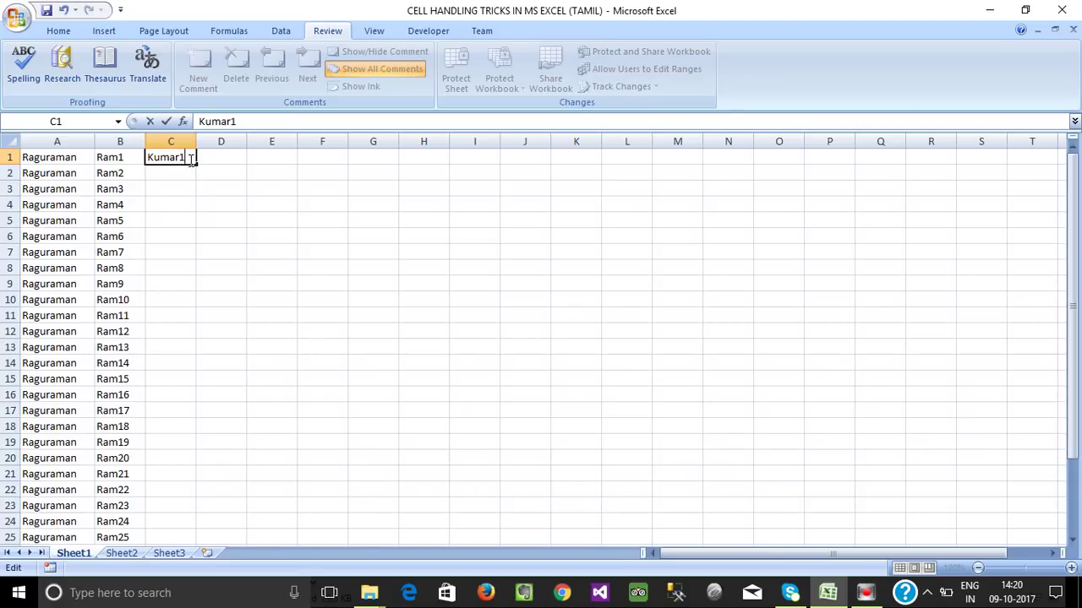
pyautogui.press('Return')
pyautogui.press('Up')
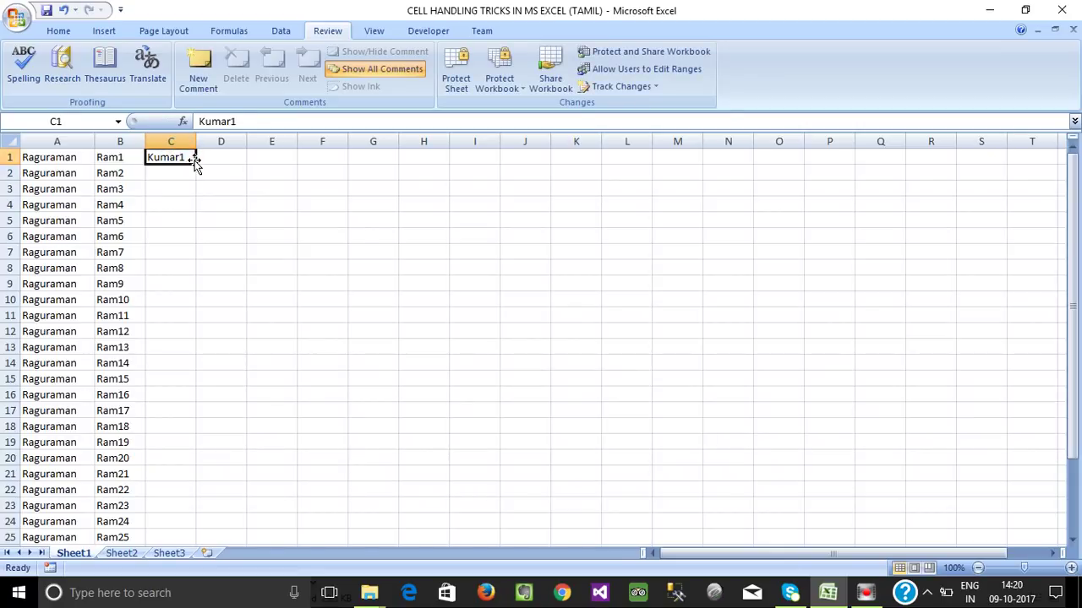
# - Fill column C with Kumar2 through Kumar25 and save the workbook
pyautogui.moveTo(194, 164); pyautogui.dragTo(187, 541)
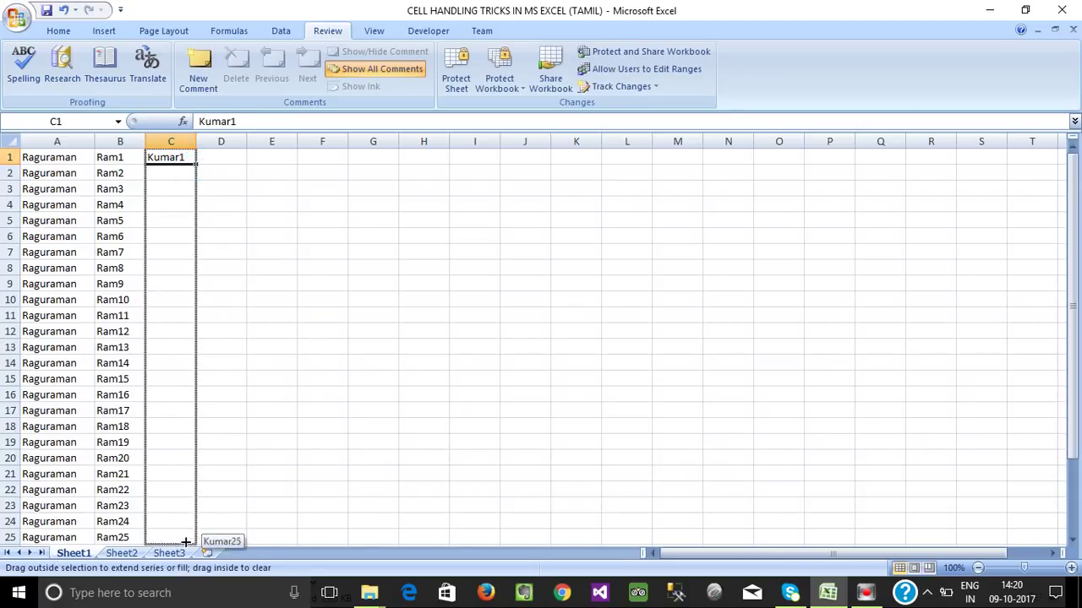
pyautogui.scroll(1, 160, 439)
pyautogui.click(254, 316)
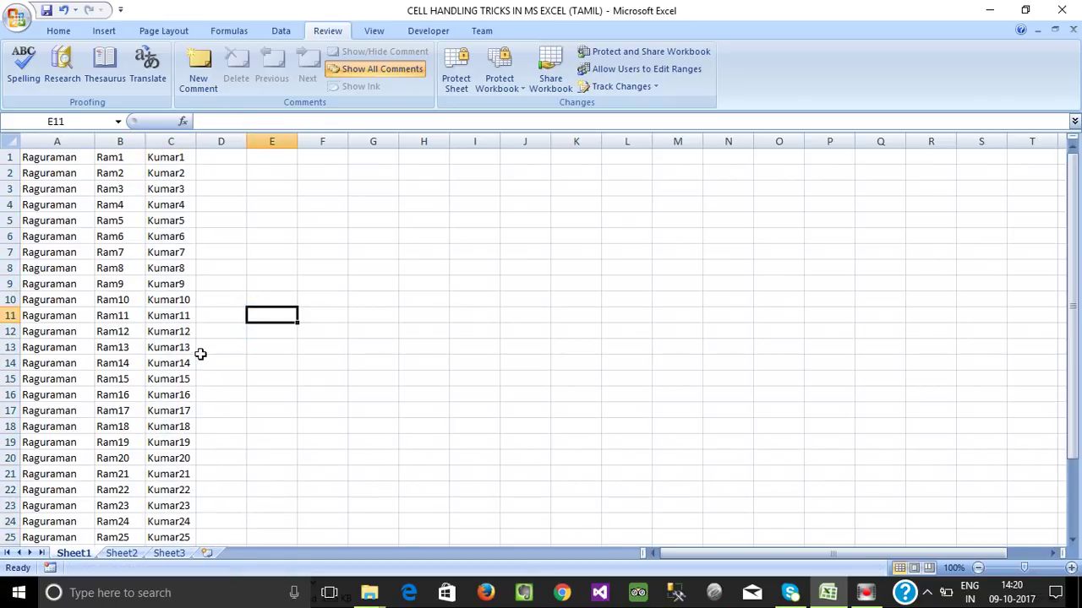
pyautogui.hotkey('ctrl', 's')
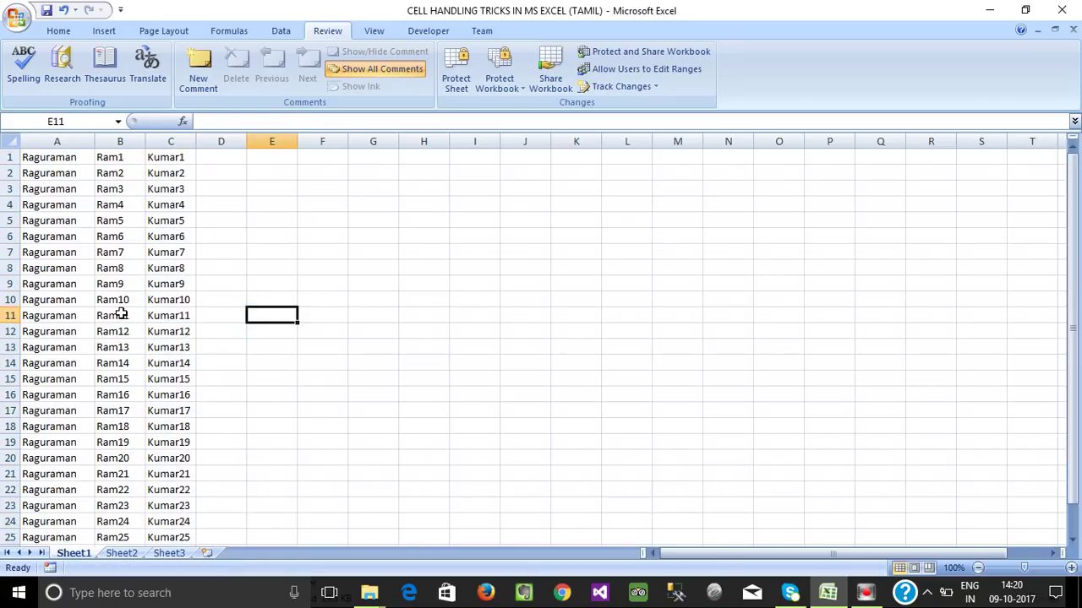
pyautogui.click(204, 154)
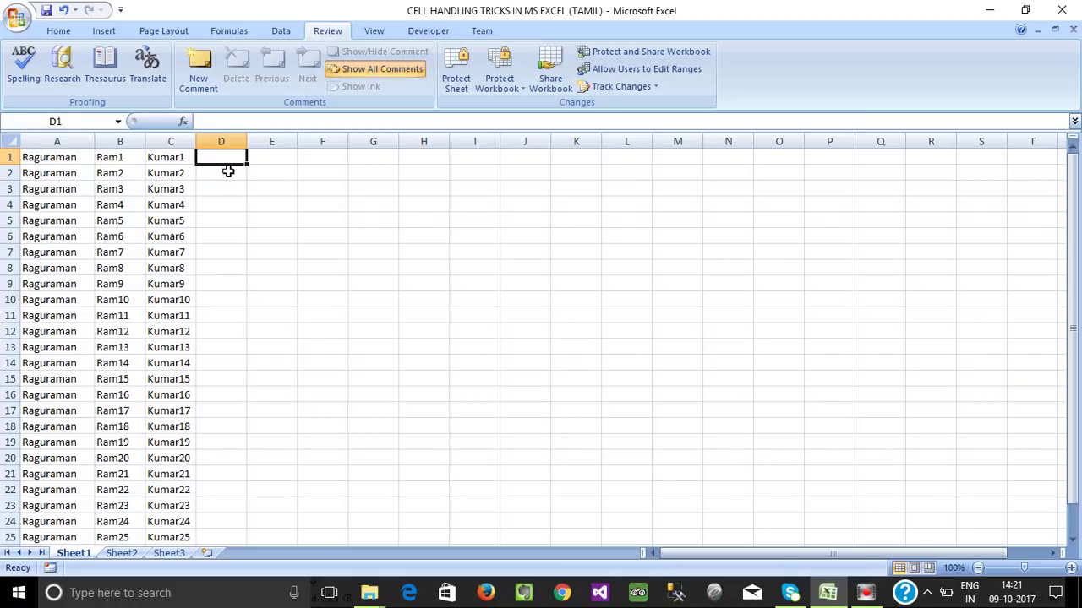
# - Enter Q1 in D1 and fill the repeating Q1–Q4 series down column D
pyautogui.write('Q!')
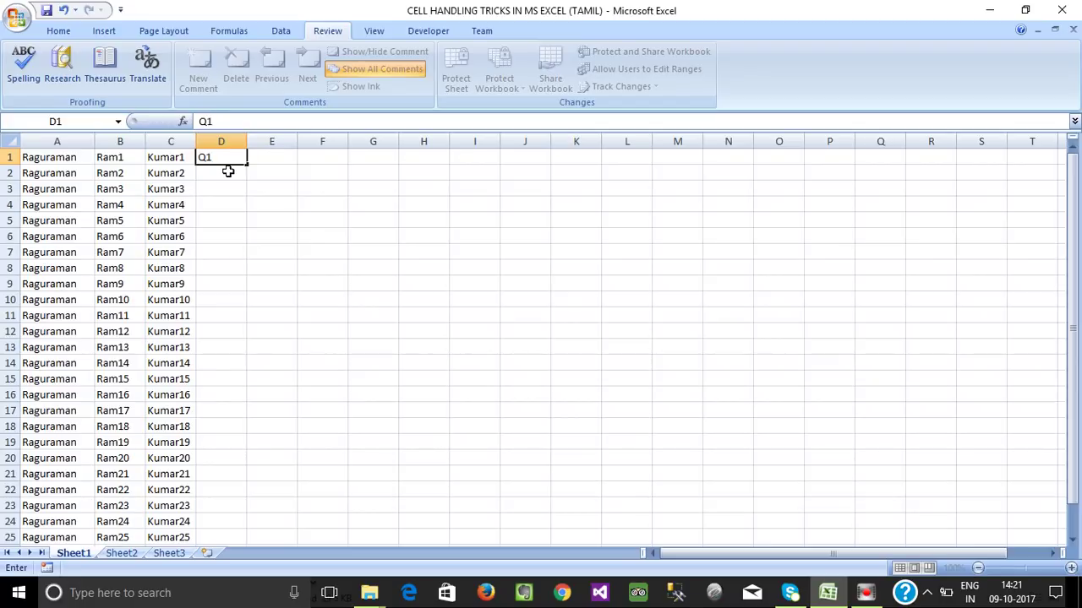
pyautogui.press('Return')
pyautogui.click(218, 157)
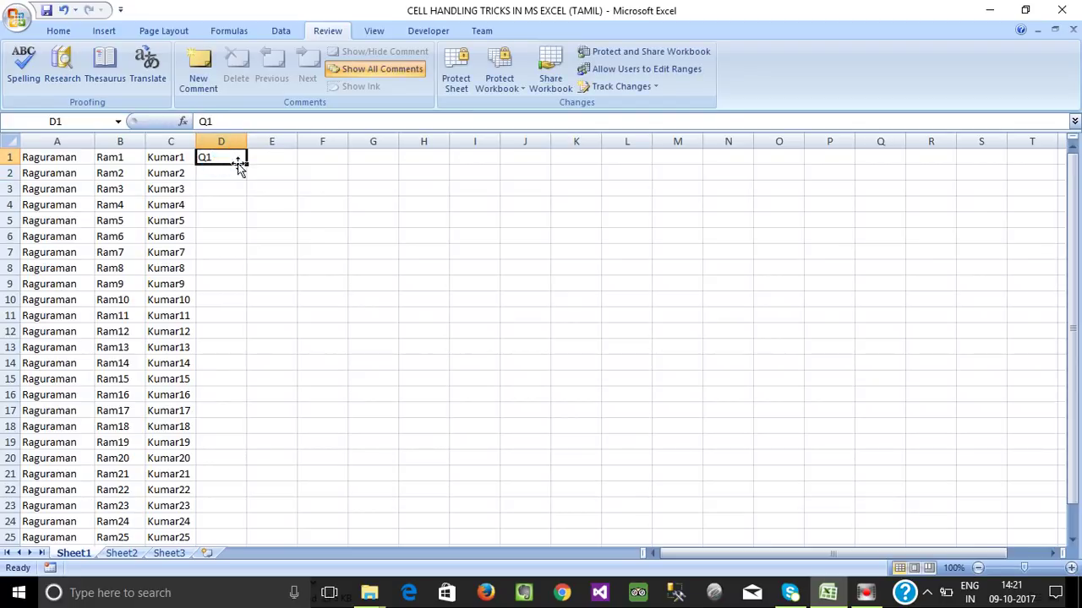
pyautogui.moveTo(245, 165); pyautogui.dragTo(221, 532)
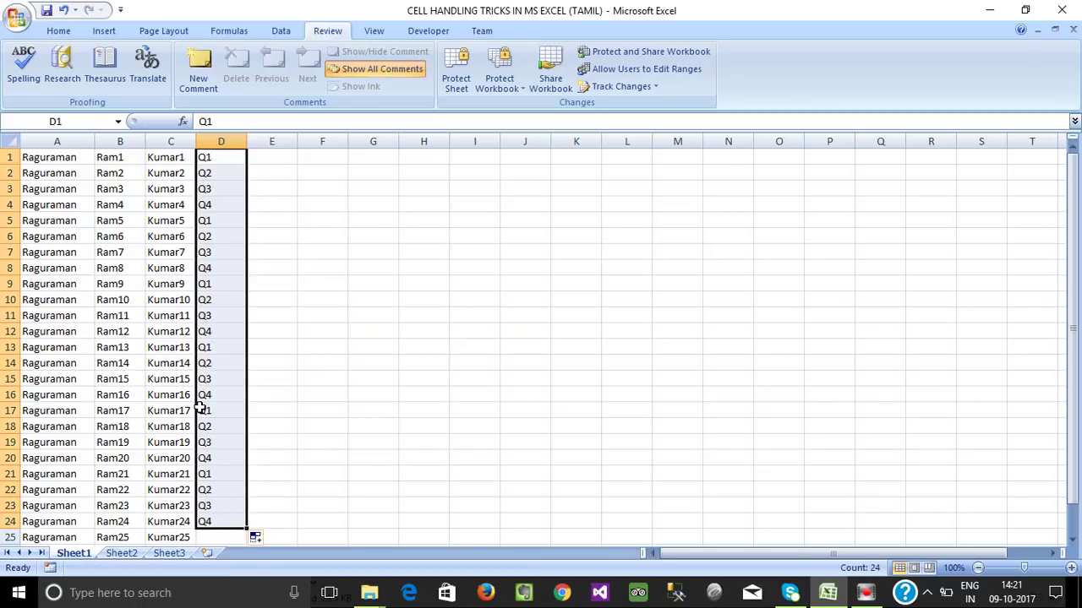
pyautogui.scroll(-2, 205, 410)
pyautogui.moveTo(245, 434); pyautogui.dragTo(244, 494)
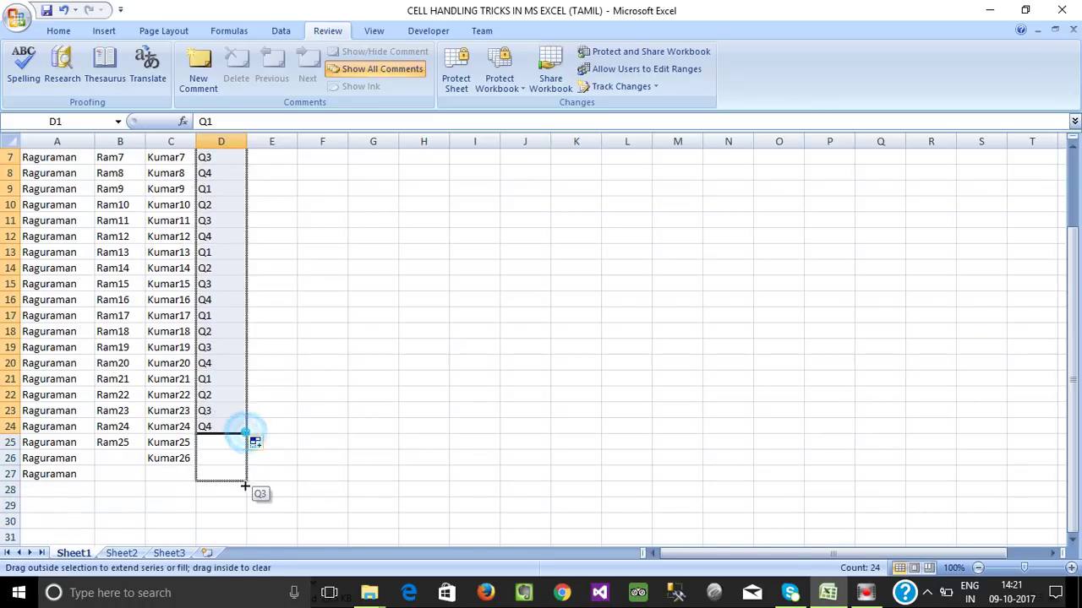
pyautogui.scroll(2, 234, 442)
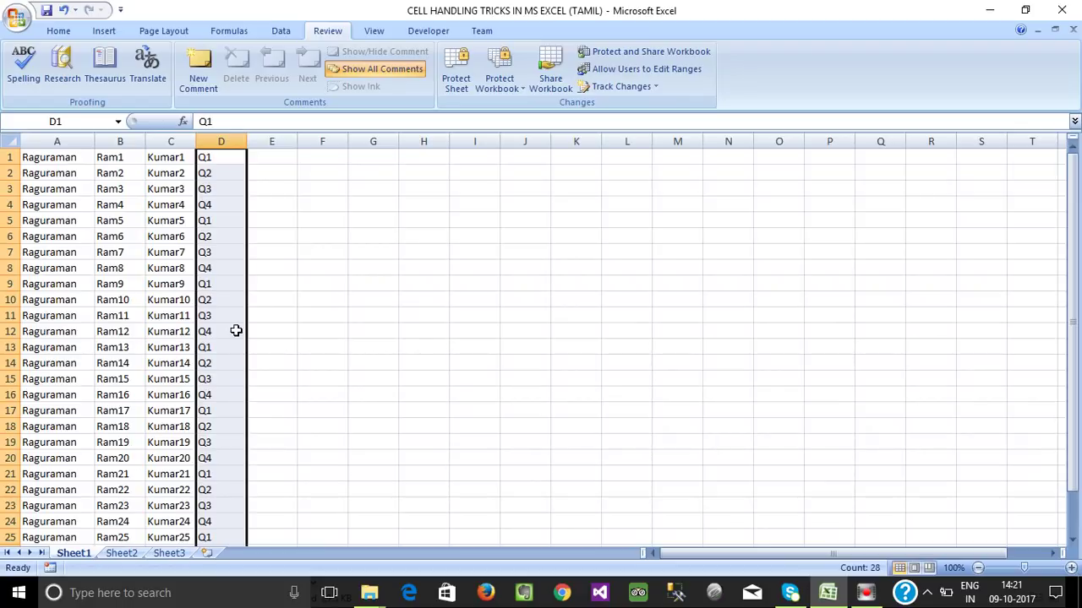
pyautogui.click(272, 268)
# - Make the first Q1–Q4 block, D1:D4, bold
pyautogui.moveTo(217, 157); pyautogui.dragTo(226, 198)
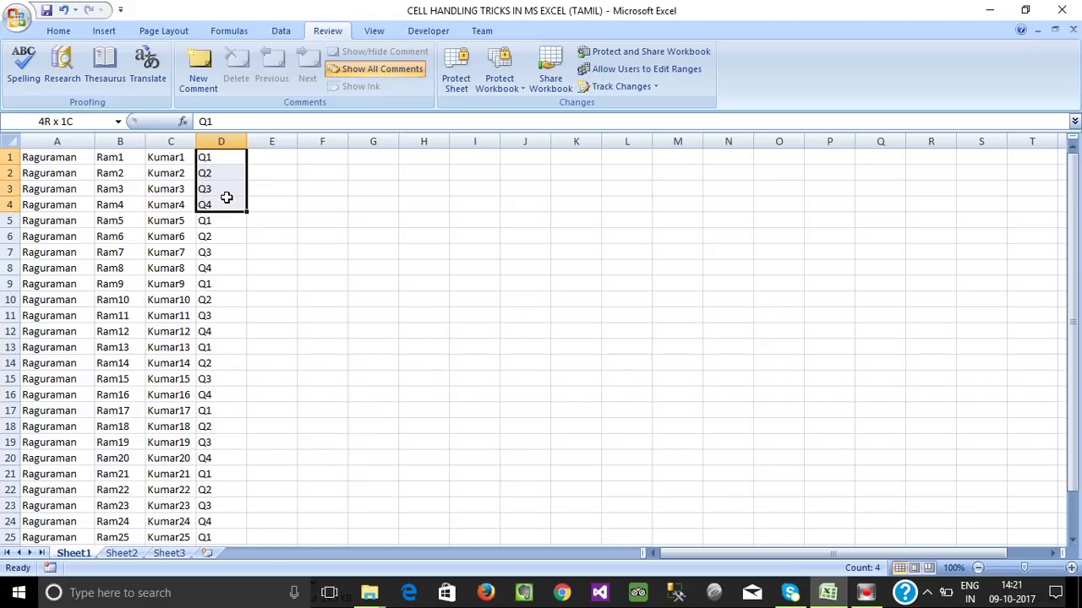
pyautogui.click(224, 220)
pyautogui.moveTo(208, 157); pyautogui.dragTo(222, 196)
pyautogui.hotkey('ctrl', 'b')
pyautogui.click(212, 237)
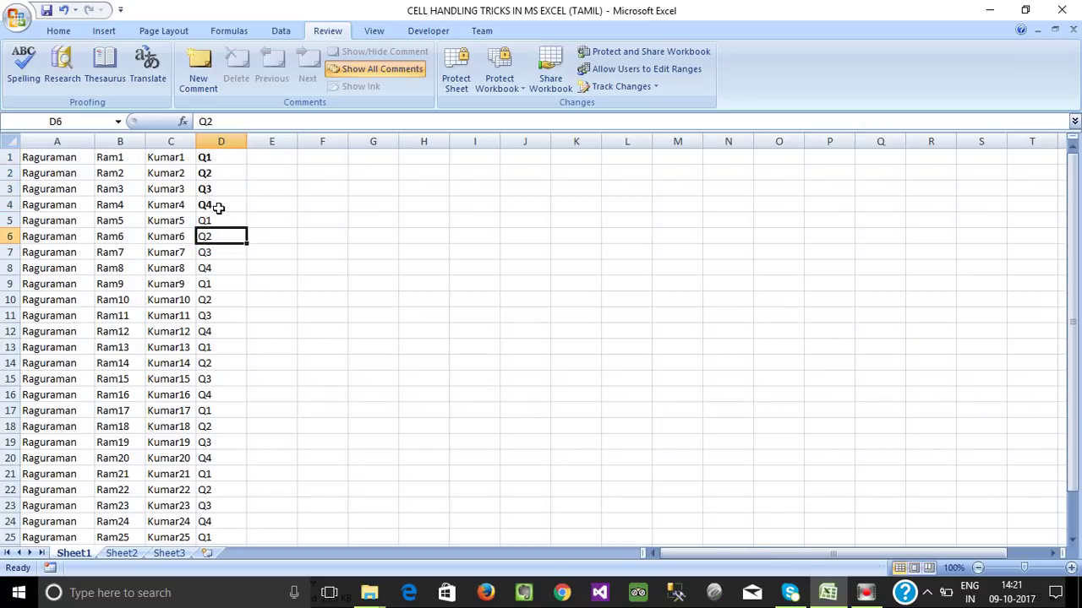
pyautogui.moveTo(217, 221); pyautogui.dragTo(222, 272)
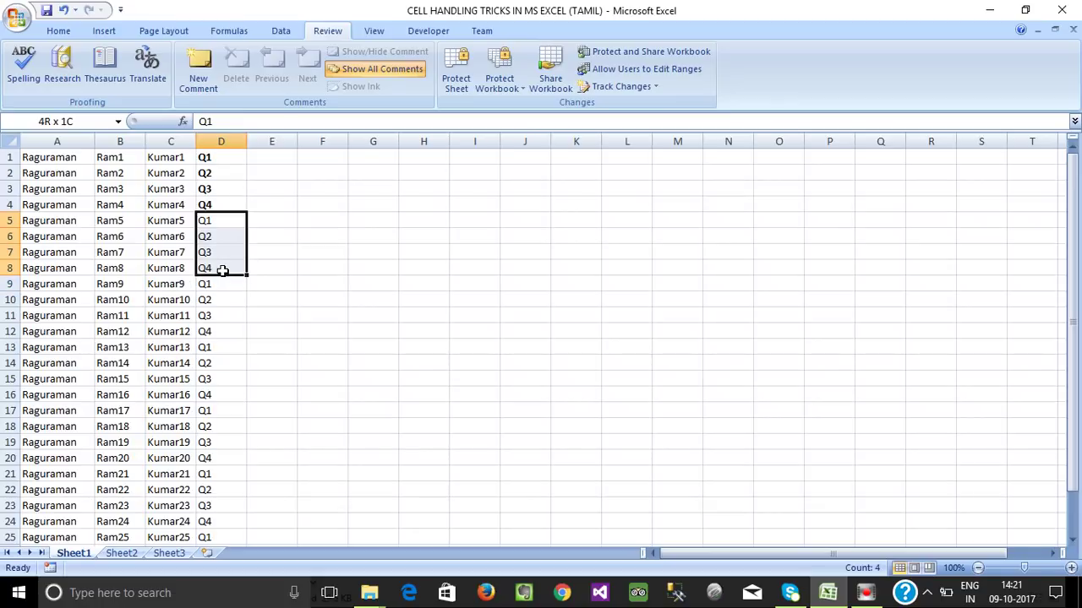
pyautogui.click(282, 142)
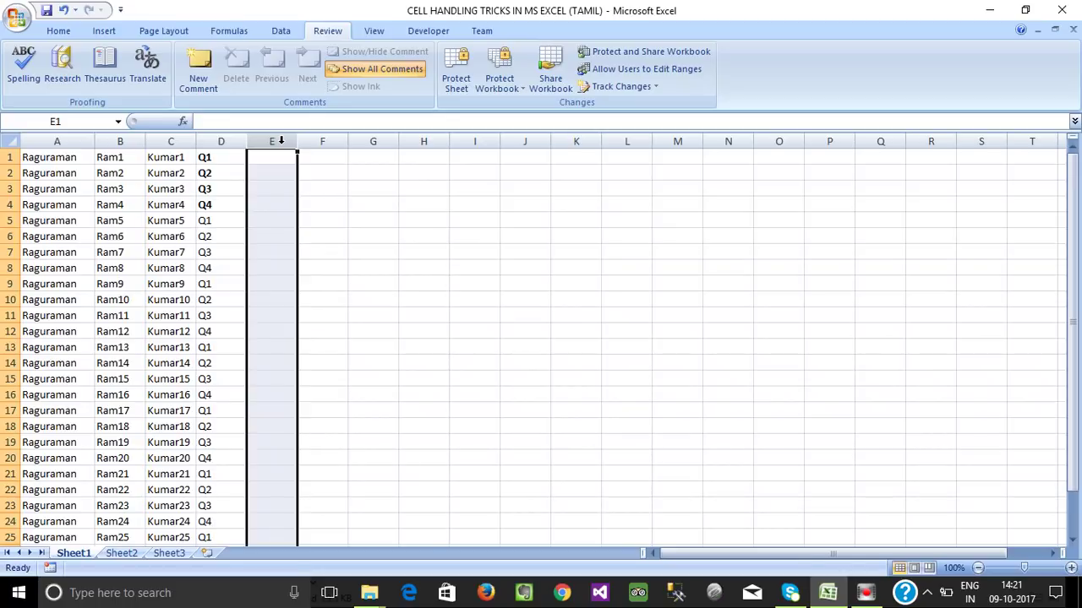
# - Enter QTR1 in E1 and fill the repeating QTR1–QTR4 series down column E
pyautogui.press('Up')
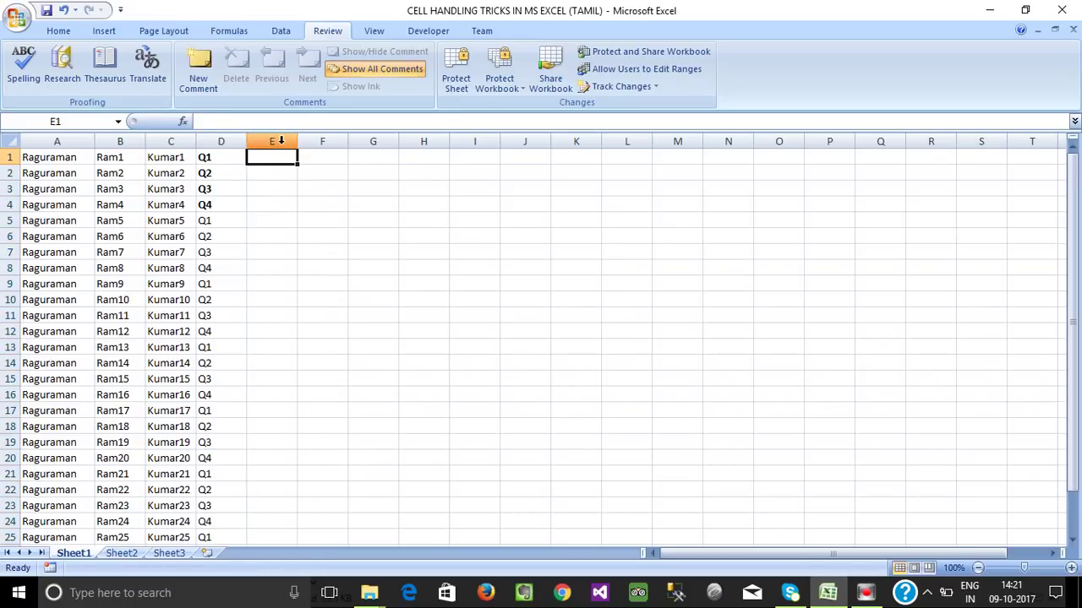
pyautogui.write('QTR1')
pyautogui.press('Return')
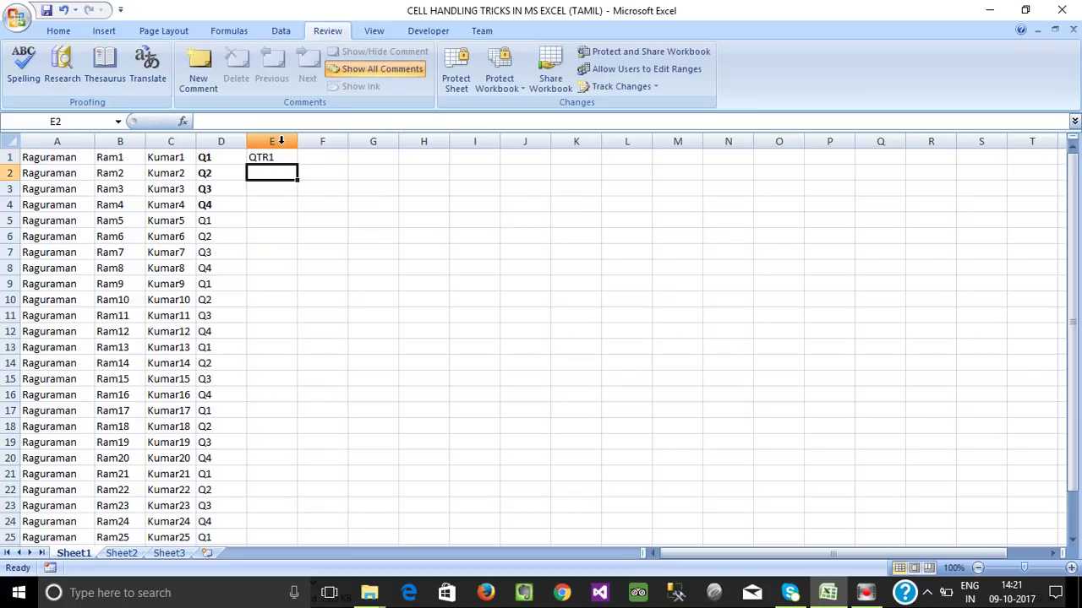
pyautogui.click(257, 159)
pyautogui.moveTo(296, 164); pyautogui.dragTo(278, 533)
pyautogui.scroll(2, 270, 465)
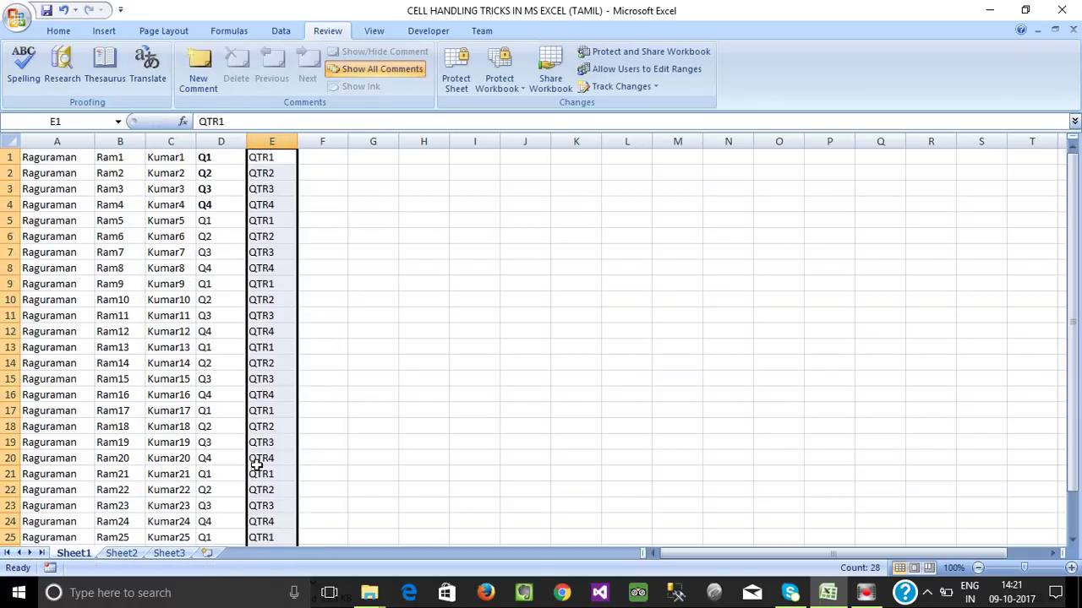
pyautogui.click(258, 250)
# - Make the QTR labels in E1:E8 bold
pyautogui.moveTo(259, 158); pyautogui.dragTo(261, 268)
pyautogui.hotkey('ctrl', 'b')
pyautogui.hotkey('ctrl', 'b')
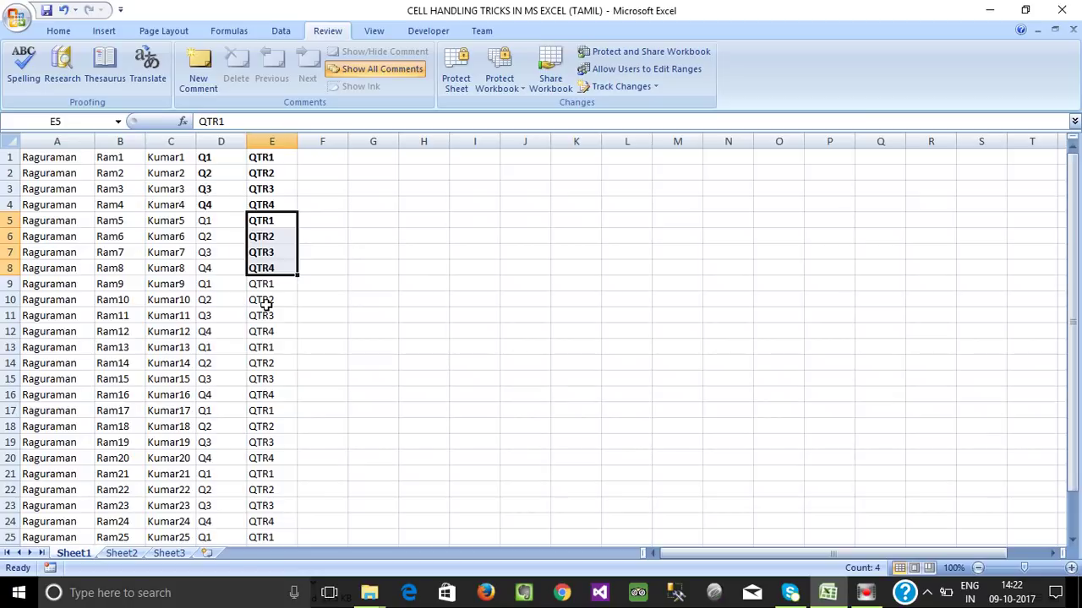
pyautogui.moveTo(51, 159)
pyautogui.mouseDown()
pyautogui.moveTo(239, 236)
pyautogui.moveTo(253, 331)
pyautogui.mouseUp()
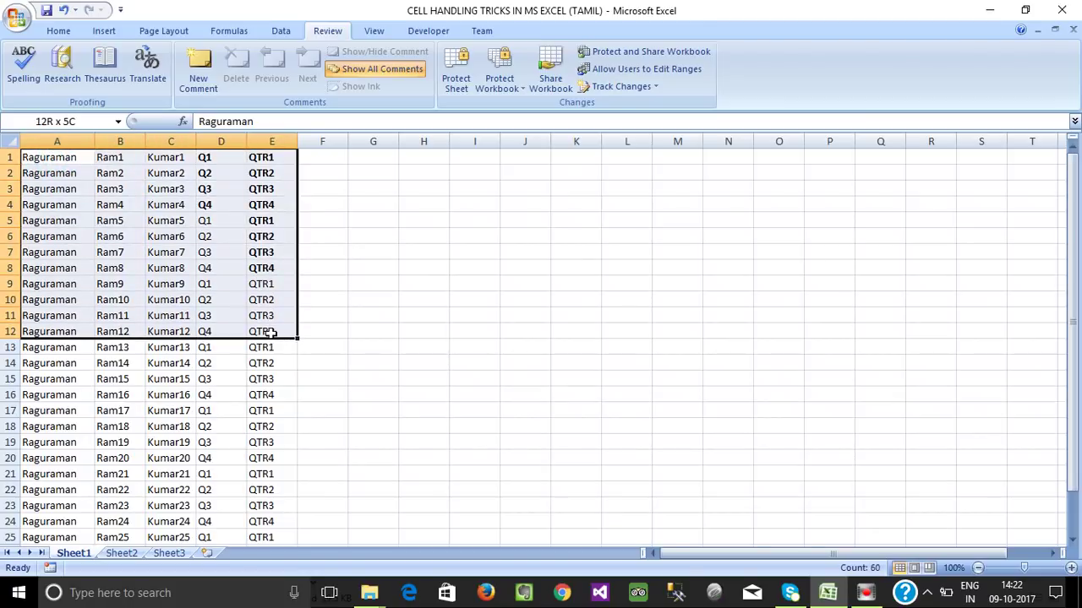
pyautogui.click(304, 331)
pyautogui.moveTo(276, 158); pyautogui.dragTo(269, 270)
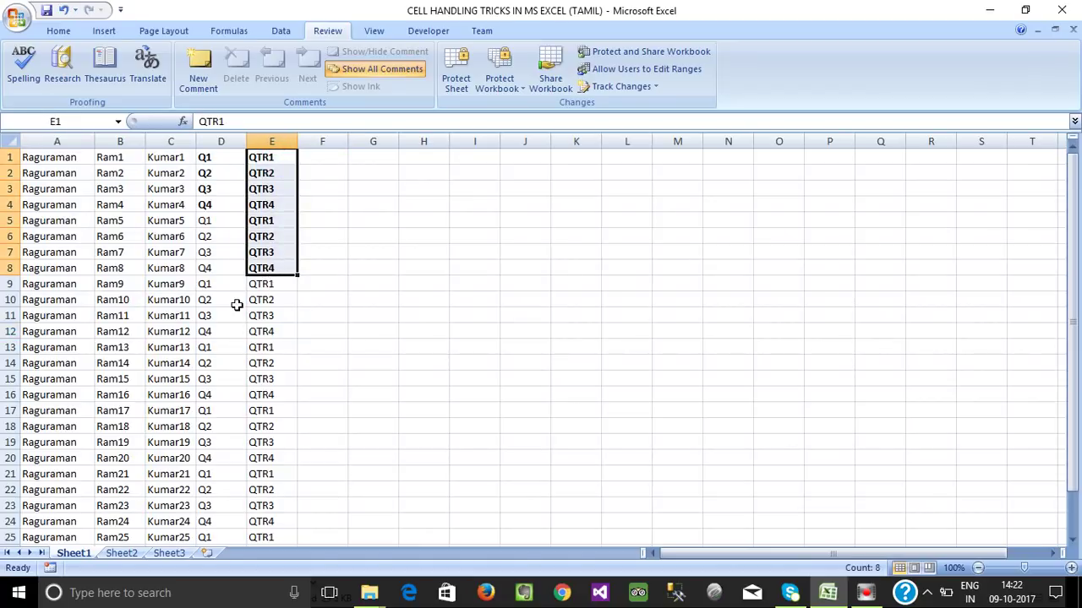
# - Enter 1 in F1 and 2 in F2
pyautogui.click(333, 153)
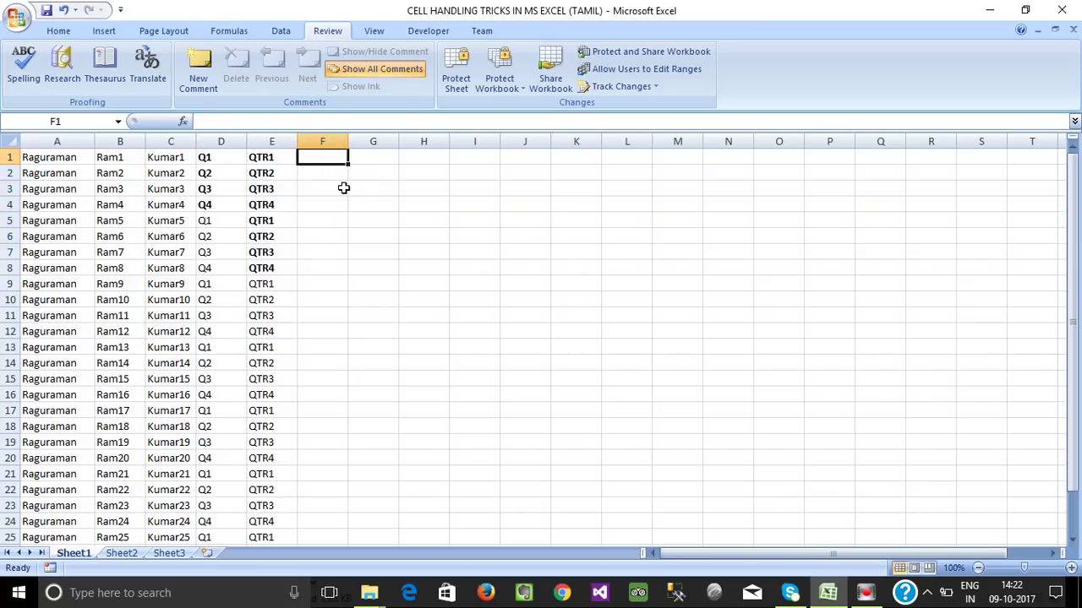
pyautogui.write('1')
pyautogui.press('Return')
pyautogui.write('2')
pyautogui.press('Return')
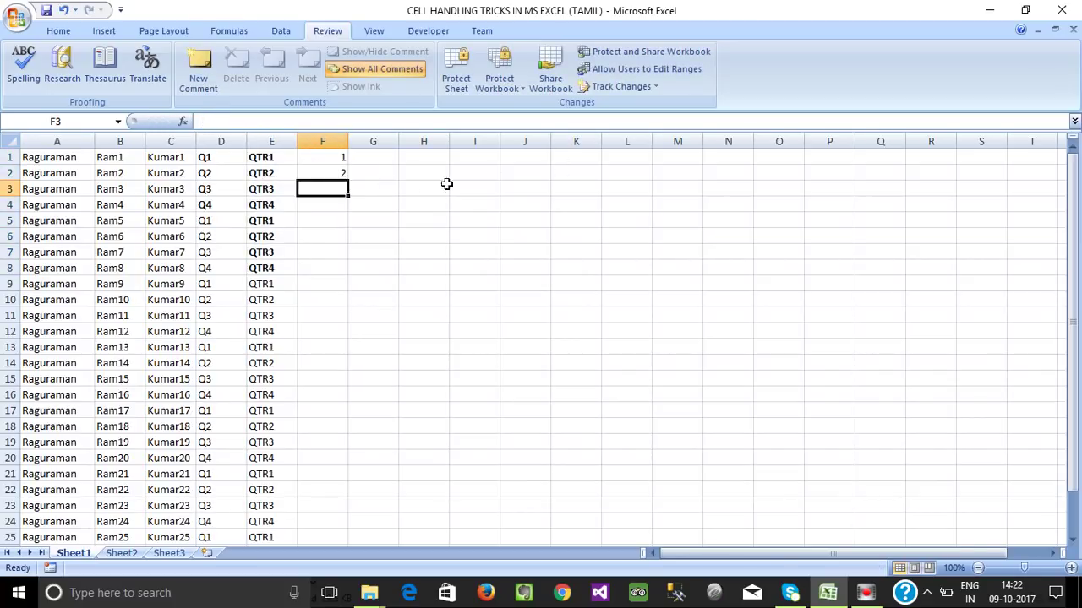
# - Extend the 1, 2 series down column F to row 27
pyautogui.moveTo(323, 157); pyautogui.dragTo(338, 172)
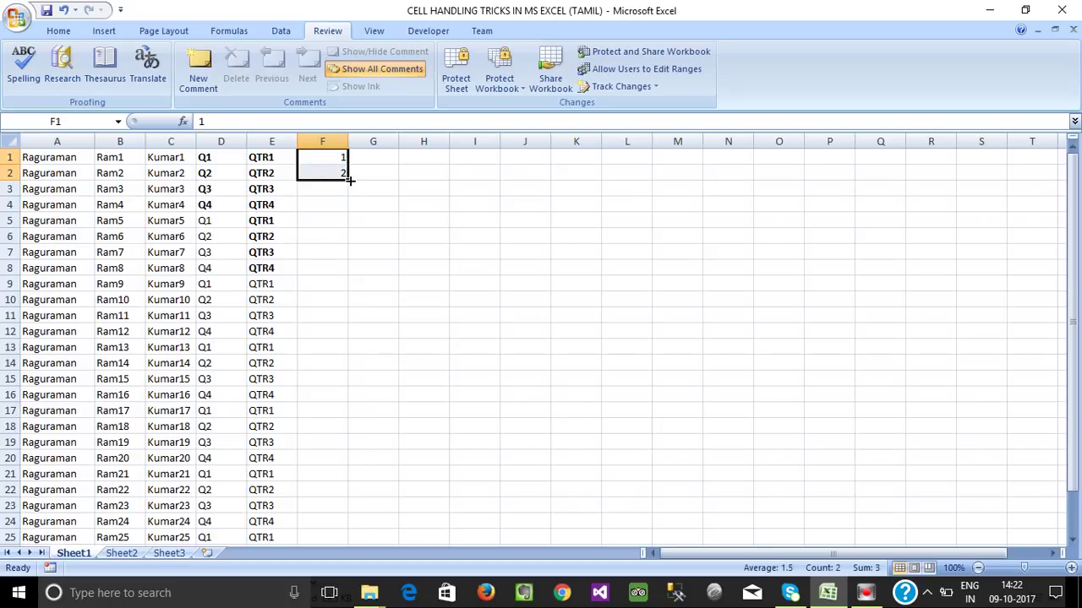
pyautogui.moveTo(348, 180); pyautogui.dragTo(348, 526)
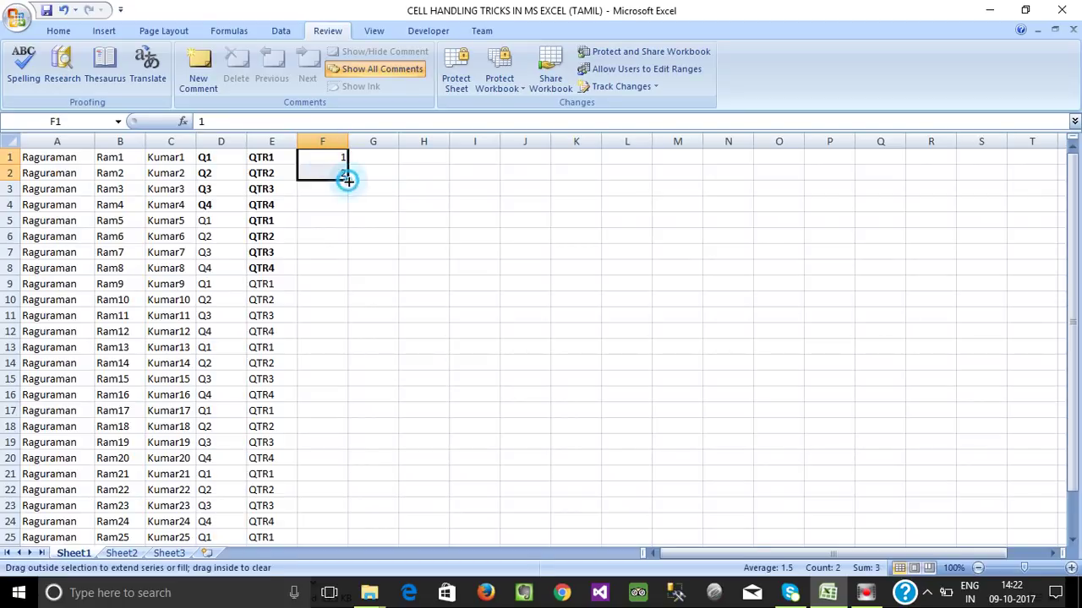
pyautogui.scroll(1, 342, 371)
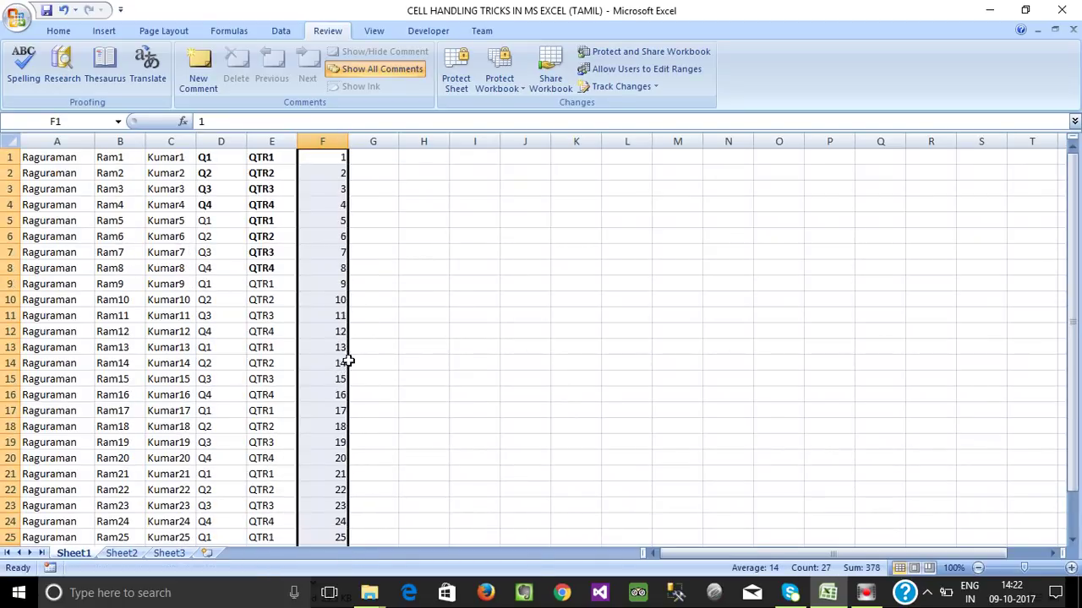
pyautogui.click(389, 173)
# - Select and scroll through the column F numbers to check the series
pyautogui.click(333, 157)
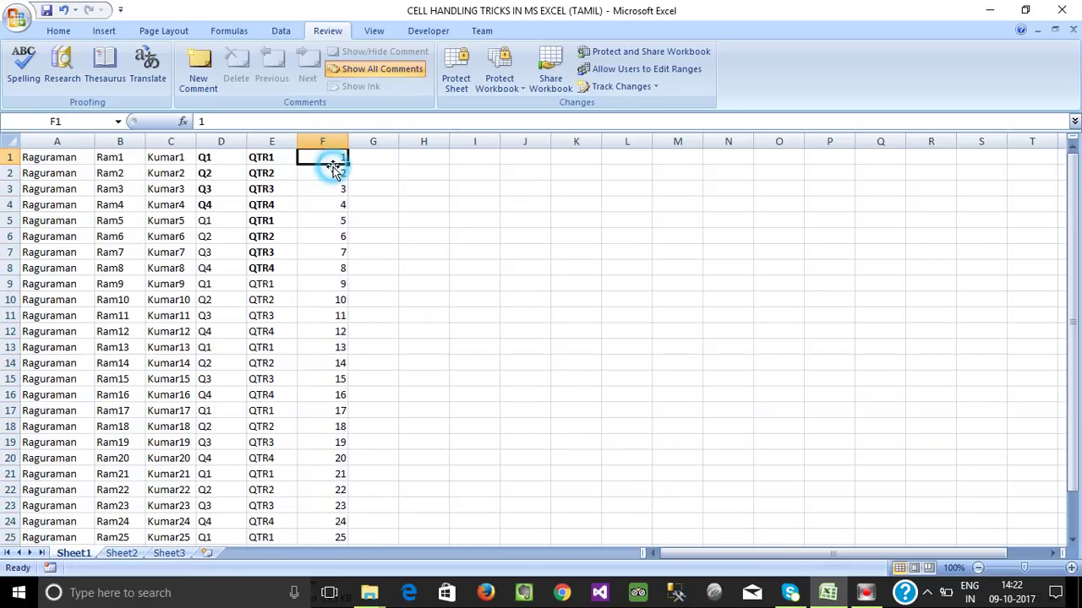
pyautogui.click(334, 173)
pyautogui.moveTo(334, 157); pyautogui.dragTo(338, 391)
pyautogui.click(380, 189)
pyautogui.scroll(-3, 338, 380)
pyautogui.scroll(-1, 337, 369)
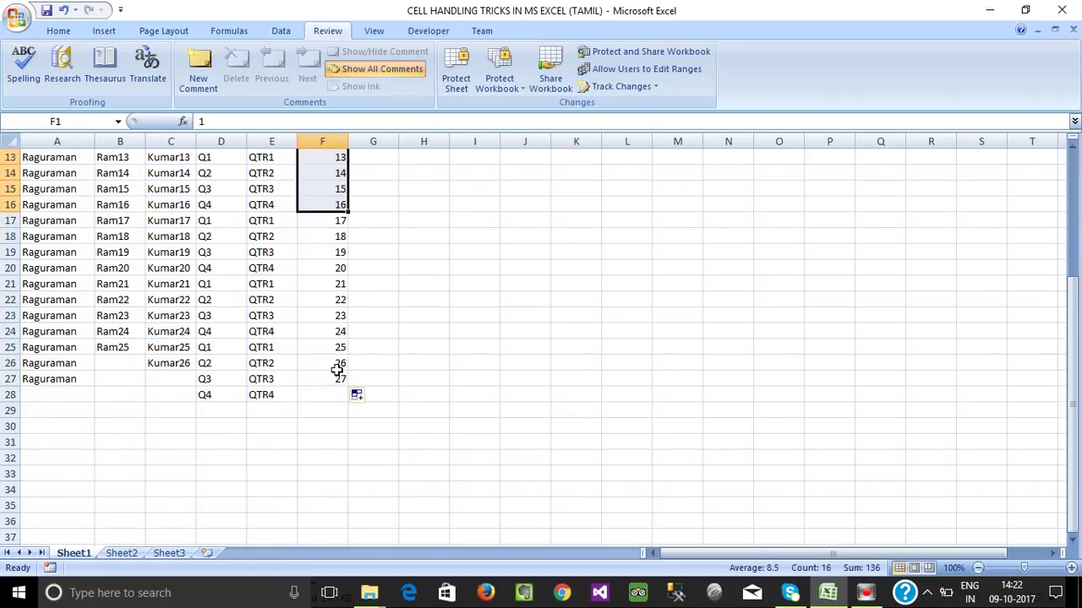
pyautogui.scroll(4, 337, 369)
pyautogui.click(328, 203)
pyautogui.click(377, 156)
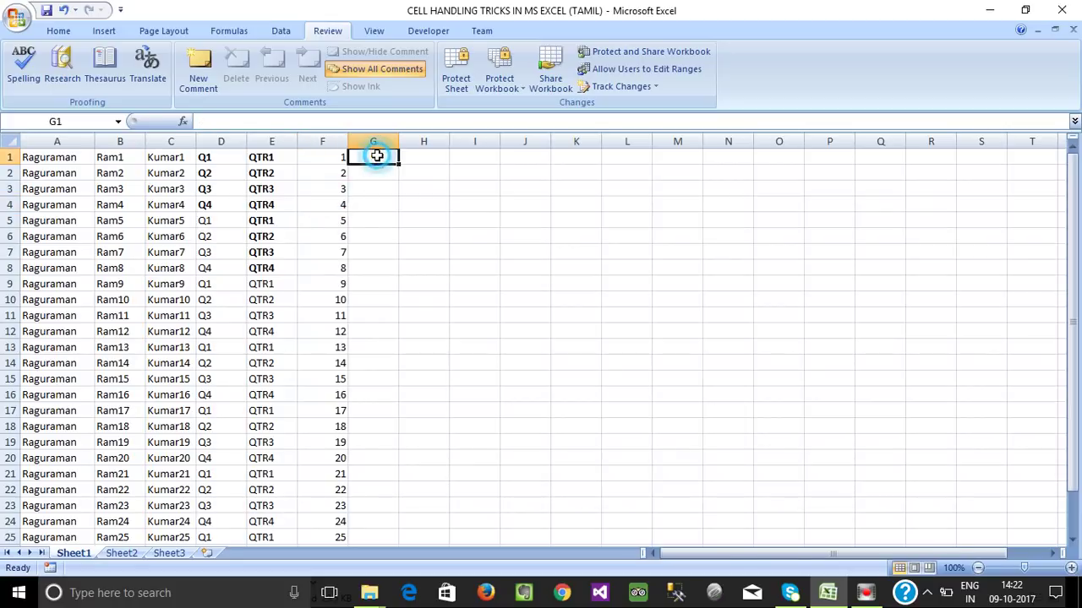
# - Enter 1 and 3 in G1:G2 and fill column G with odd numbers up to 49
pyautogui.write('1')
pyautogui.press('Return')
pyautogui.write('3')
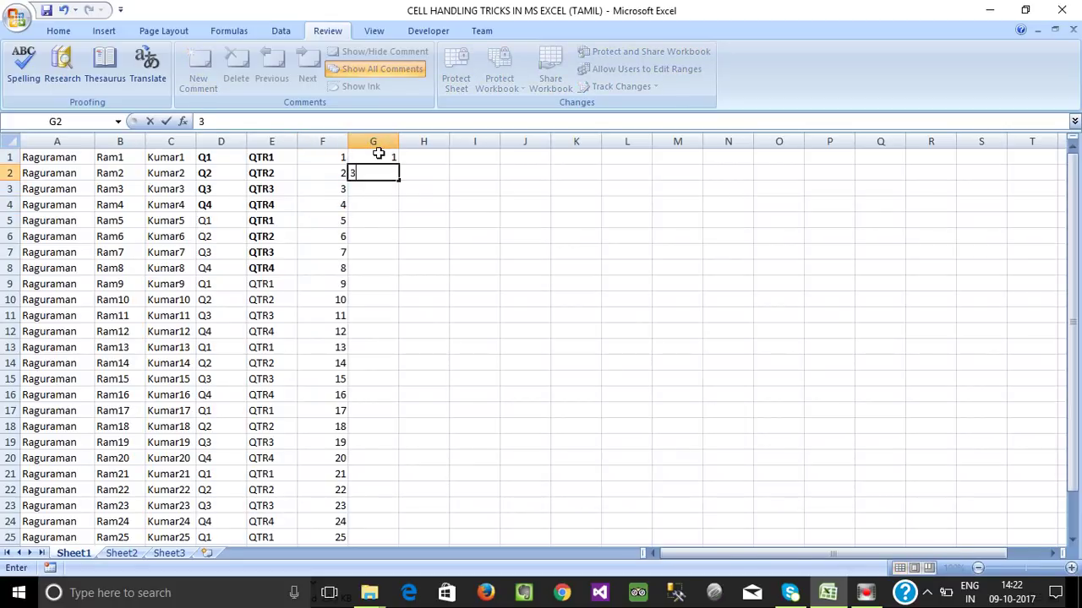
pyautogui.press('Return')
pyautogui.moveTo(380, 157)
pyautogui.mouseDown()
pyautogui.moveTo(393, 188)
pyautogui.moveTo(394, 175)
pyautogui.moveTo(413, 482)
pyautogui.mouseUp()
pyautogui.scroll(2, 439, 386)
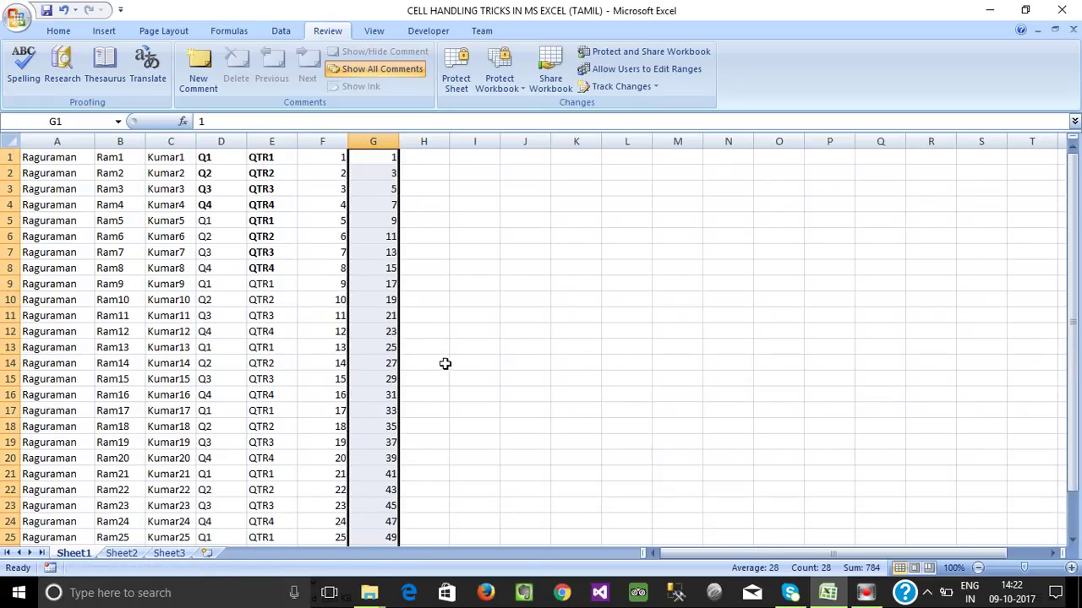
pyautogui.click(387, 175)
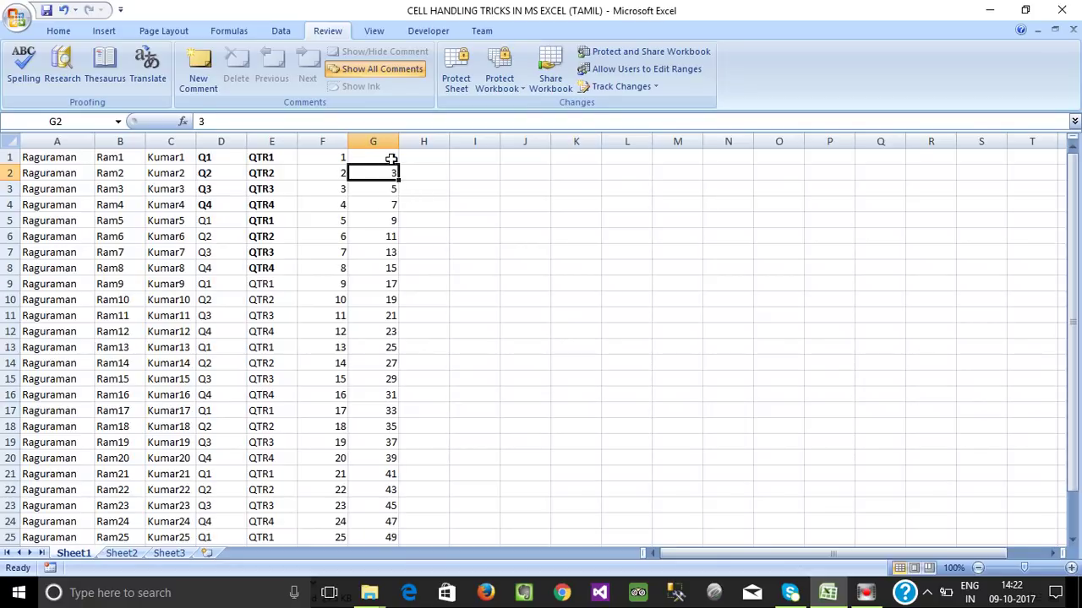
pyautogui.click(391, 204)
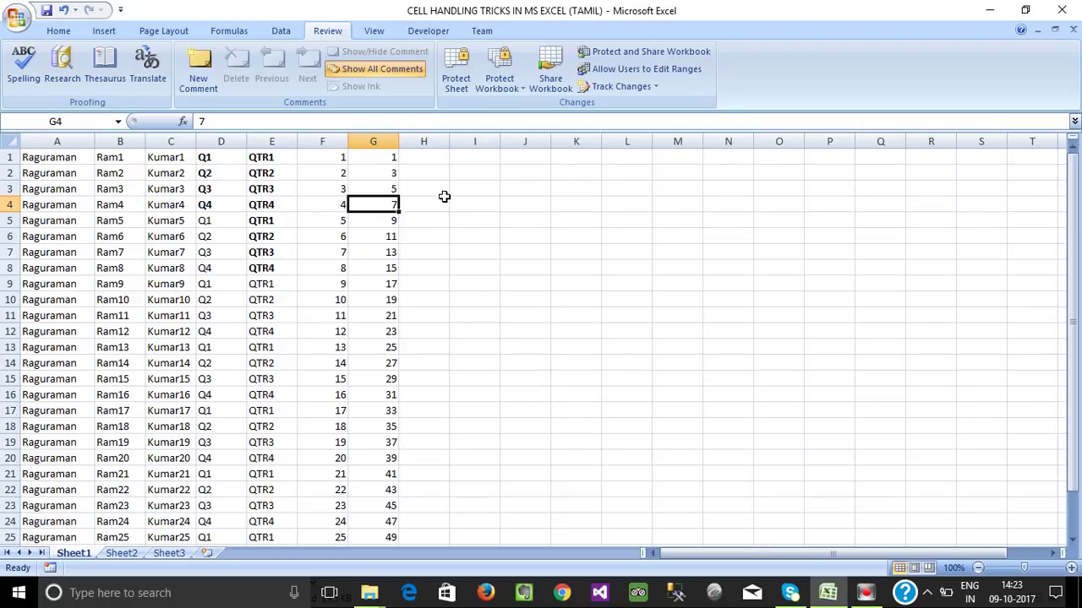
pyautogui.click(425, 159)
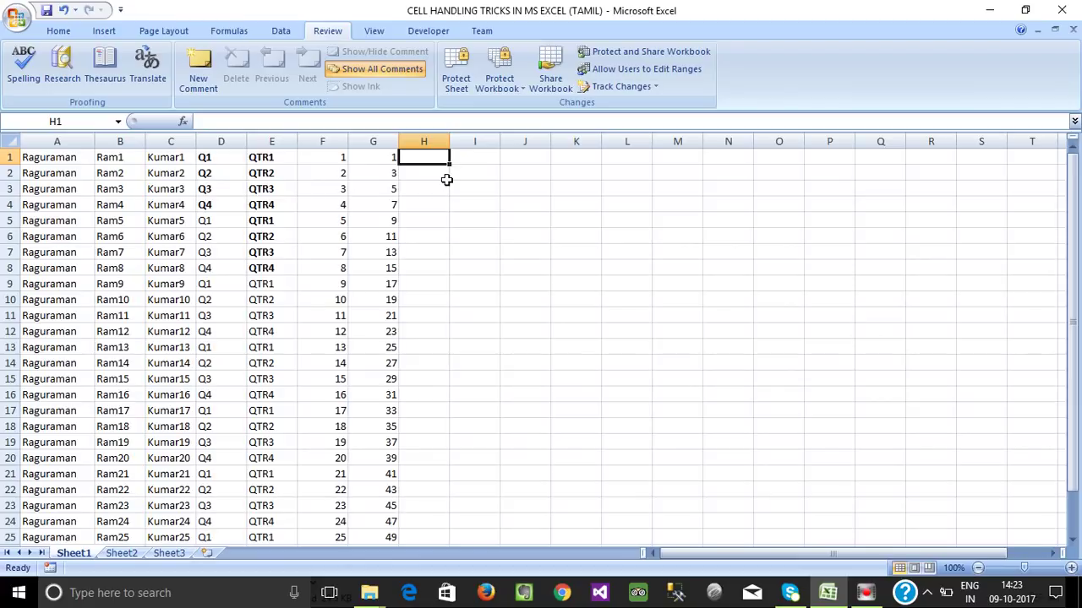
# - Enter 5 in H1 and 10 in H3, leaving H2 blank
pyautogui.write('5')
pyautogui.press('Return')
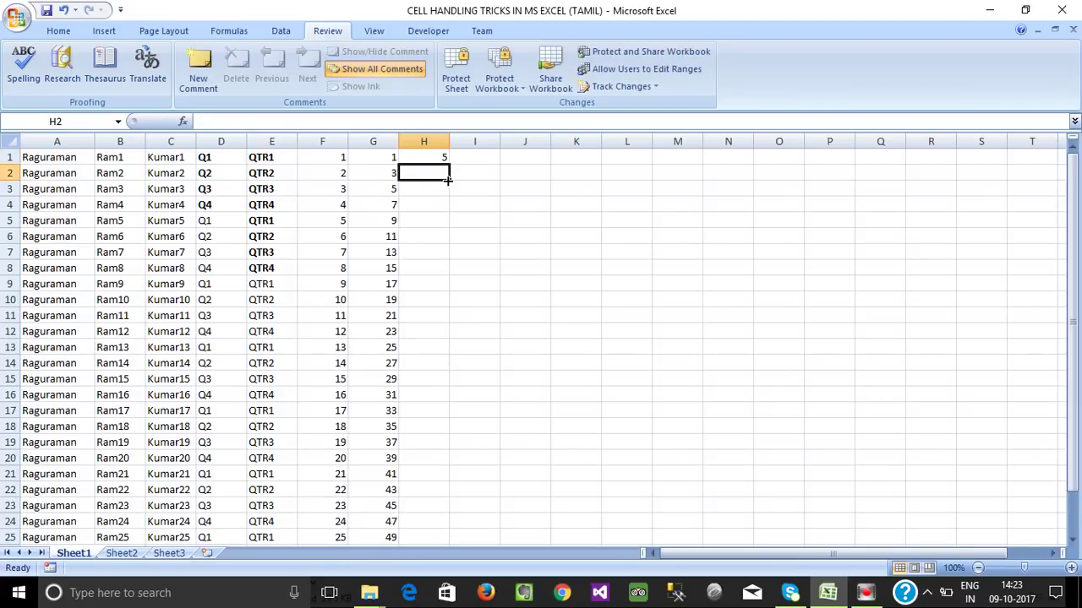
pyautogui.click(448, 183)
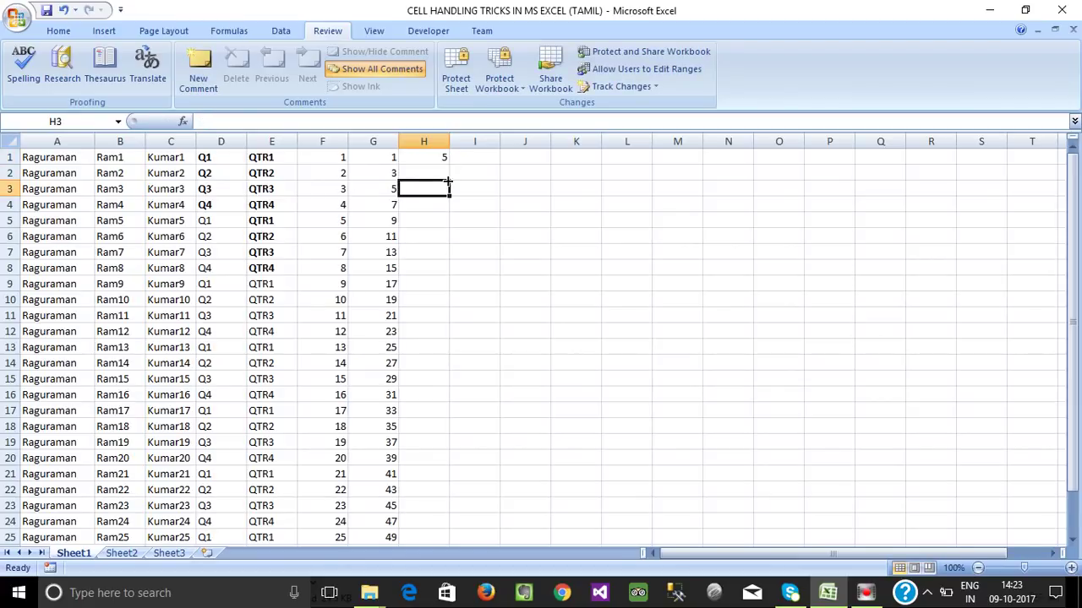
pyautogui.write('10')
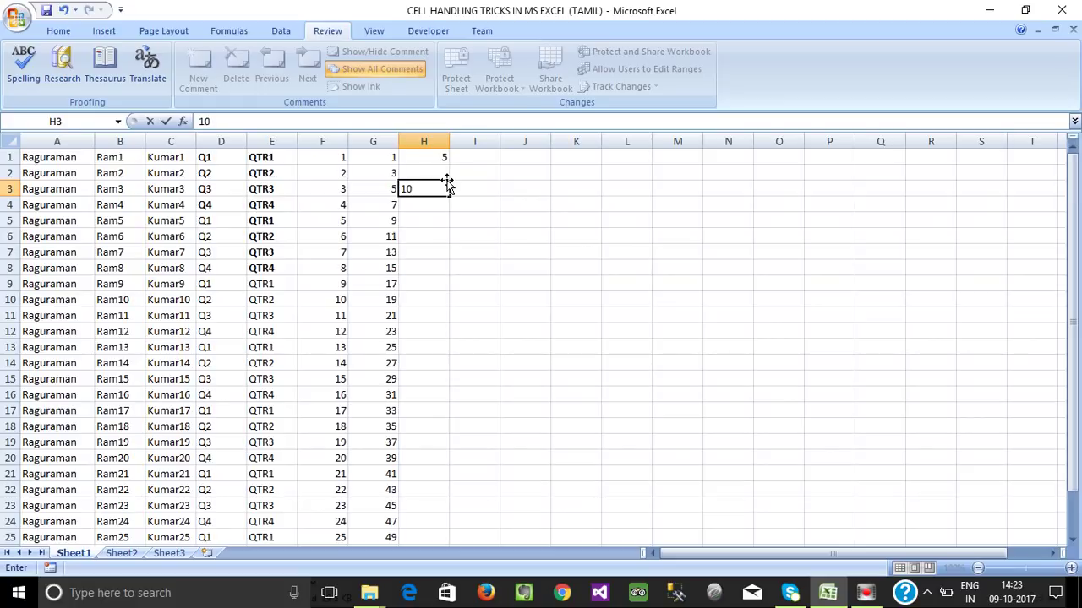
pyautogui.click(466, 251)
# - Select the 5, blank, 10 pattern in H1:H3 and fill it down column H to row 25
pyautogui.click(427, 210)
pyautogui.click(437, 172)
pyautogui.click(437, 204)
pyautogui.moveTo(430, 157)
pyautogui.mouseDown()
pyautogui.moveTo(449, 194)
pyautogui.moveTo(456, 510)
pyautogui.mouseUp()
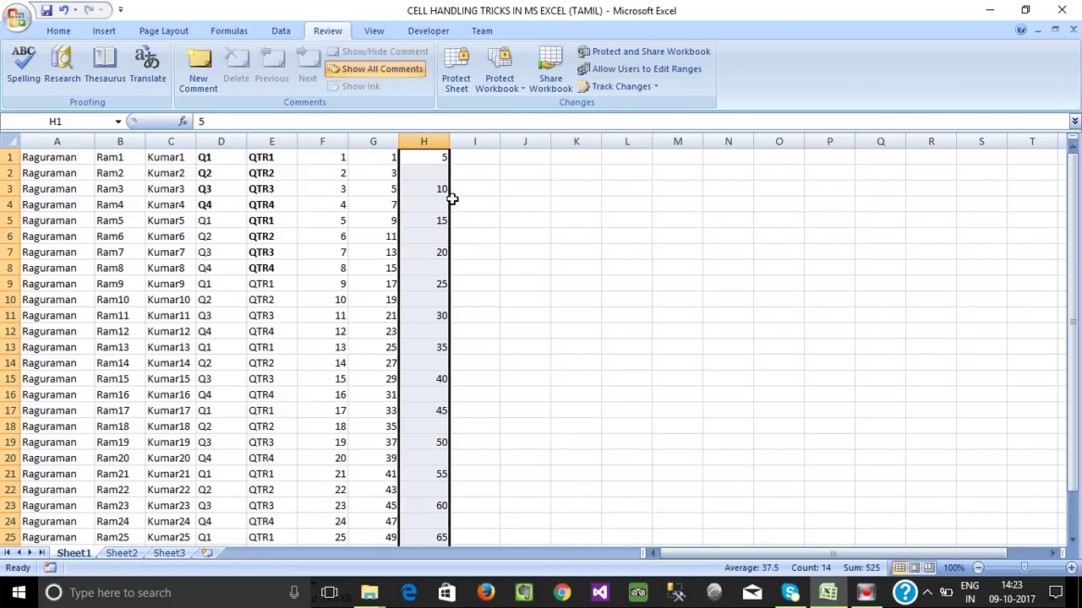
# - Check the filled column H: 15 in H5 and the following values, with blank cells between
pyautogui.click(439, 174)
pyautogui.click(441, 215)
pyautogui.click(441, 208)
pyautogui.click(441, 236)
pyautogui.click(440, 268)
pyautogui.click(438, 298)
pyautogui.click(441, 330)
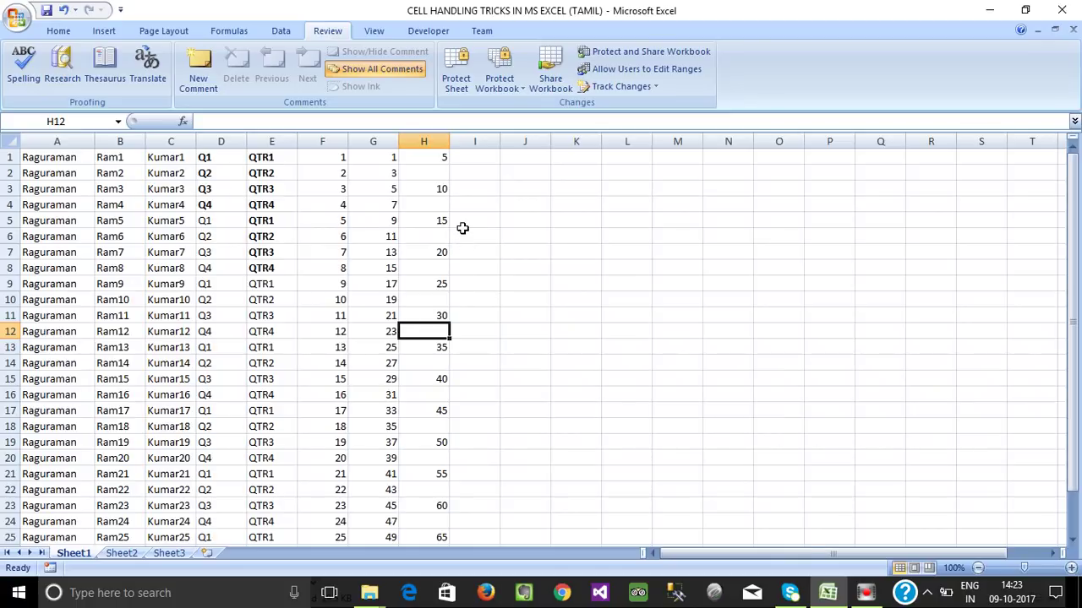
# - Enter 5 in I13 and 10 in I14
pyautogui.click(494, 348)
pyautogui.write('5')
pyautogui.press('Return')
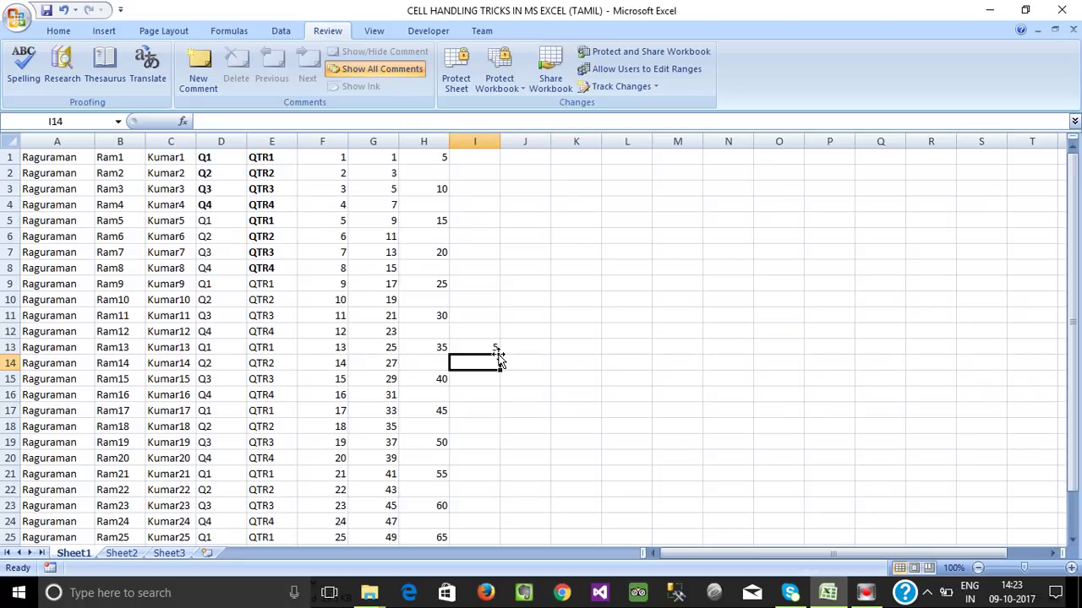
pyautogui.write('10')
pyautogui.press('Return')
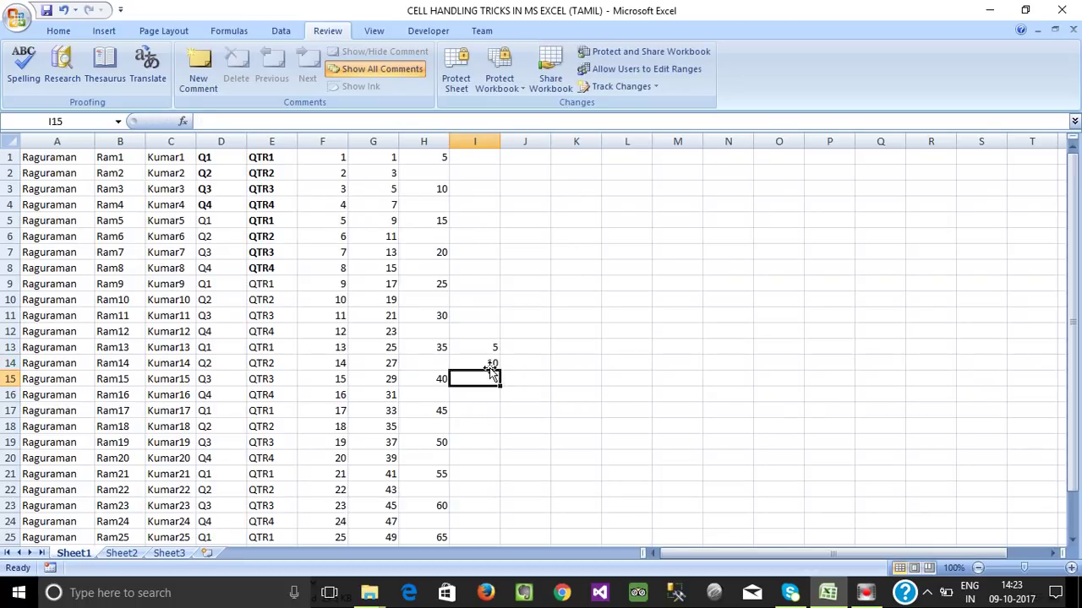
# - Fill the 5, 10 series down to I25, then move the 5 and 10 up to I2:I3
pyautogui.moveTo(483, 349); pyautogui.dragTo(486, 361)
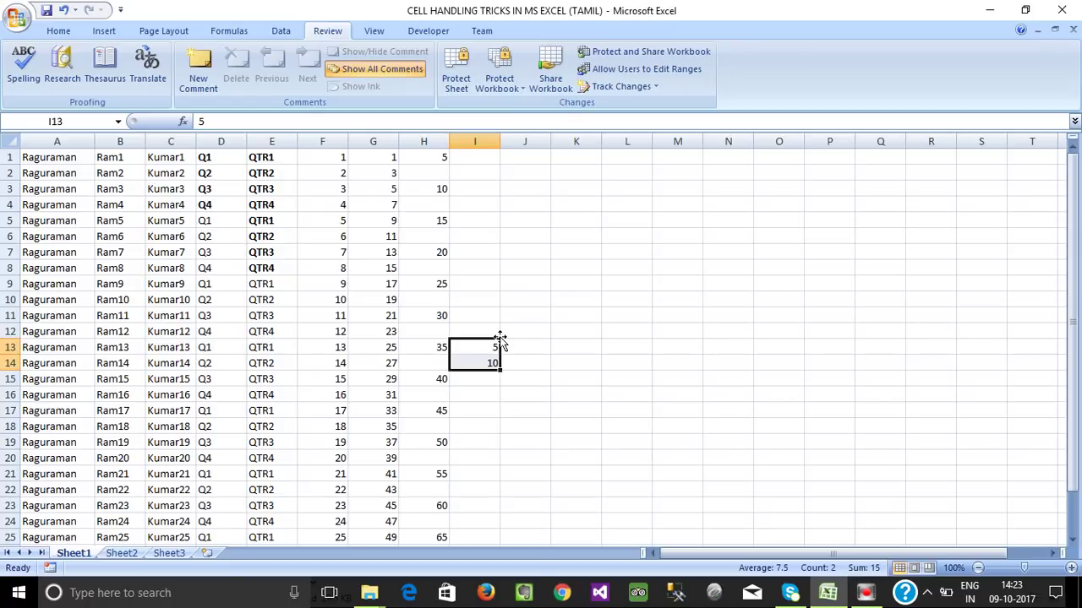
pyautogui.moveTo(491, 362)
pyautogui.mouseDown()
pyautogui.moveTo(487, 350)
pyautogui.moveTo(495, 538)
pyautogui.mouseUp()
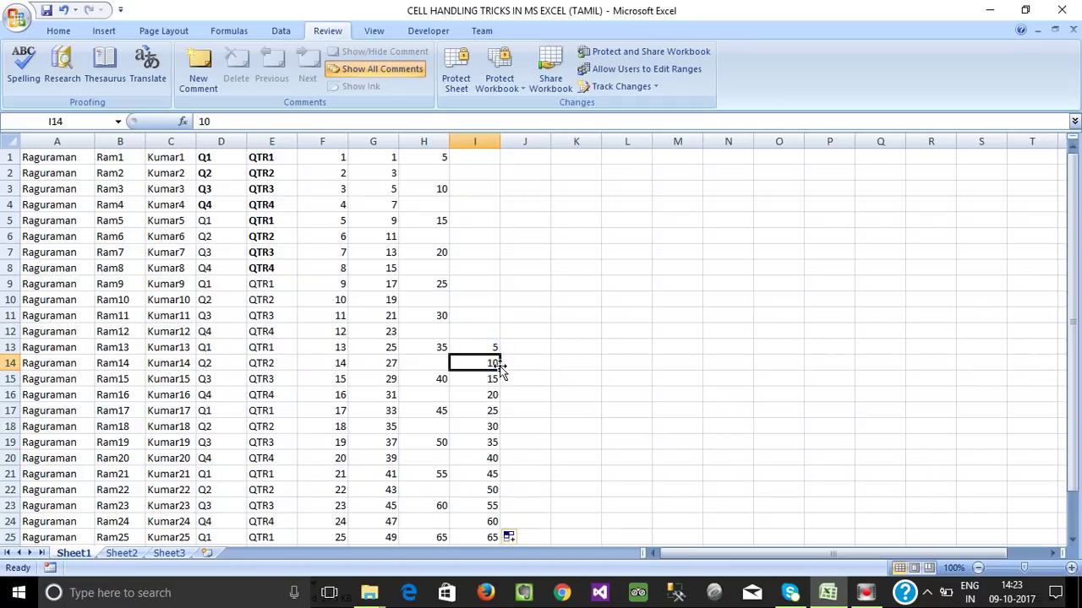
pyautogui.moveTo(485, 361)
pyautogui.mouseDown()
pyautogui.moveTo(497, 348)
pyautogui.moveTo(510, 168)
pyautogui.mouseUp()
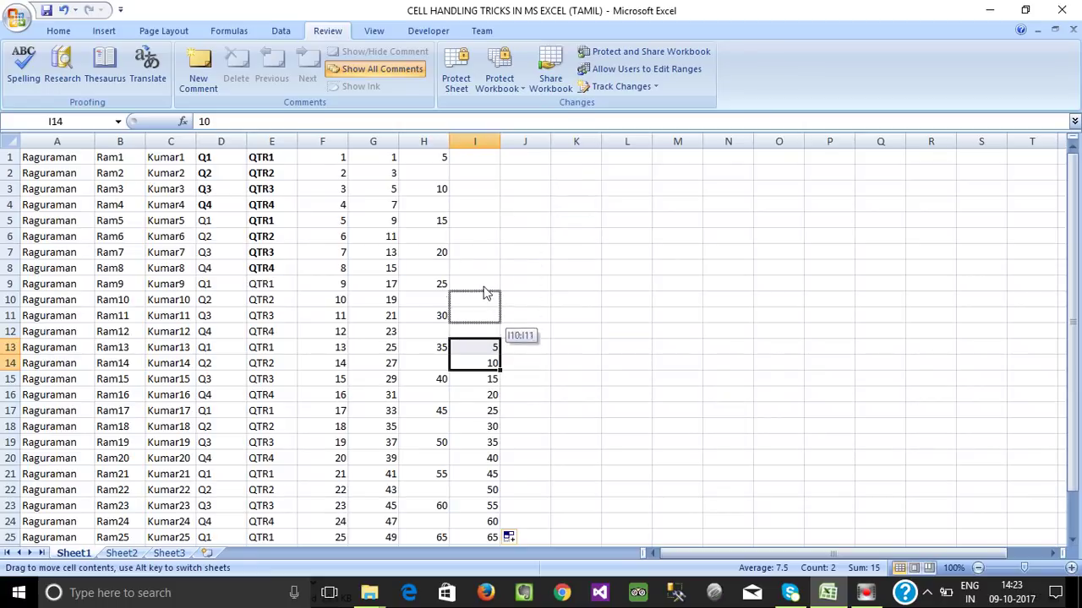
pyautogui.moveTo(510, 168); pyautogui.dragTo(481, 174)
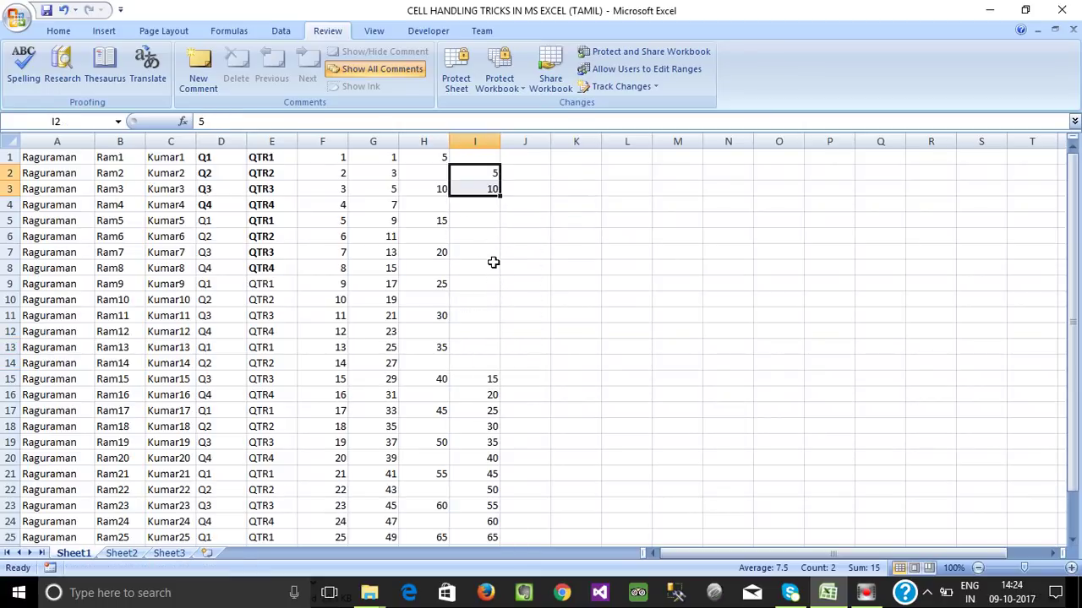
# - Undo the move and put the 5 and 10 back in I13:I14
pyautogui.hotkey('ctrl', 'z')
pyautogui.click(504, 320)
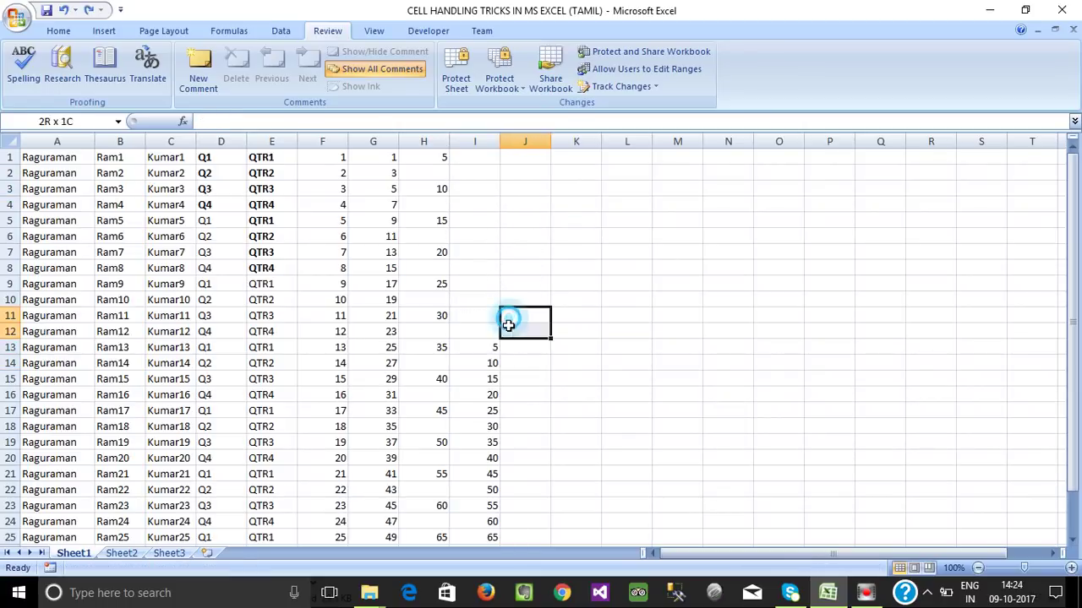
pyautogui.moveTo(481, 354)
pyautogui.mouseDown()
pyautogui.moveTo(482, 363)
pyautogui.moveTo(503, 346)
pyautogui.mouseUp()
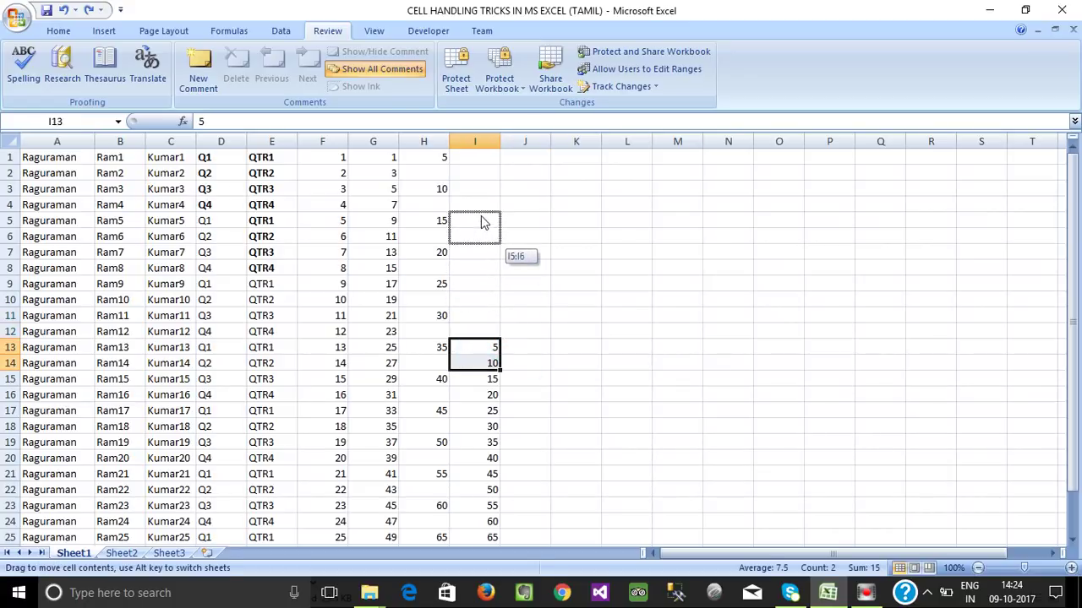
pyautogui.moveTo(503, 346); pyautogui.dragTo(486, 151)
pyautogui.click(485, 363)
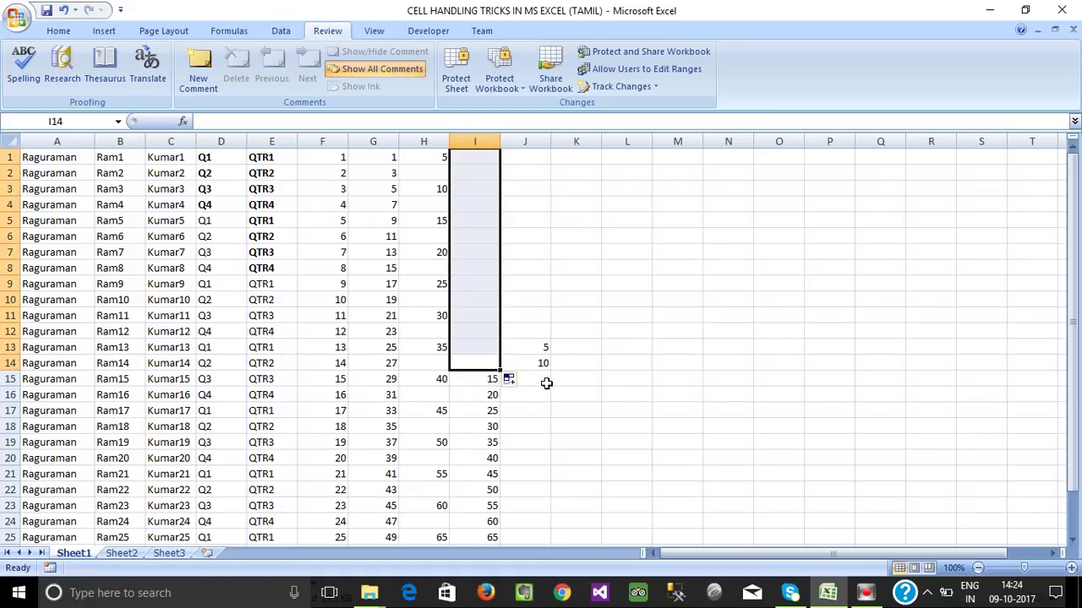
pyautogui.press('Escape')
pyautogui.moveTo(545, 348)
pyautogui.mouseDown()
pyautogui.moveTo(546, 362)
pyautogui.moveTo(476, 362)
pyautogui.moveTo(499, 367)
pyautogui.mouseUp()
pyautogui.click(524, 365)
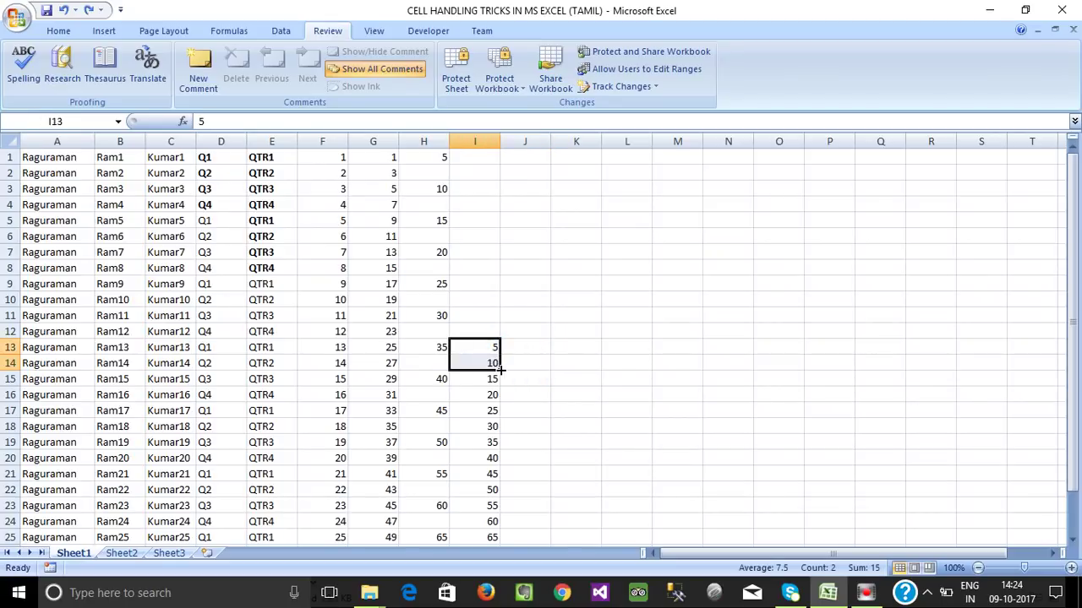
# - Fill the series upward from I13 to I1 so column I runs from -55 to 65
pyautogui.moveTo(500, 368); pyautogui.dragTo(498, 157)
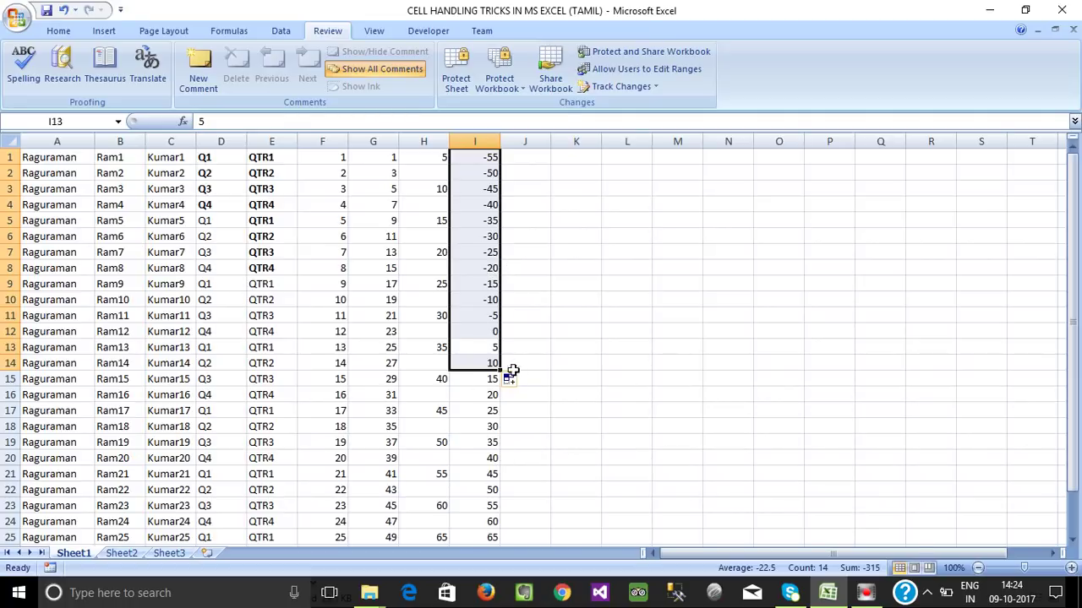
pyautogui.click(566, 295)
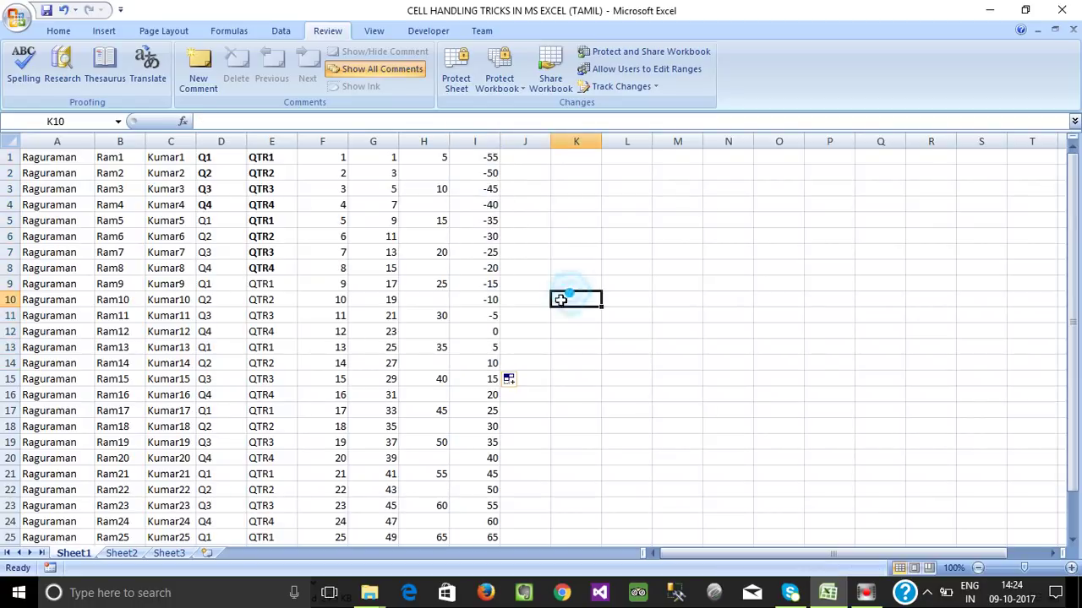
pyautogui.scroll(-2, 511, 414)
pyautogui.scroll(2, 513, 415)
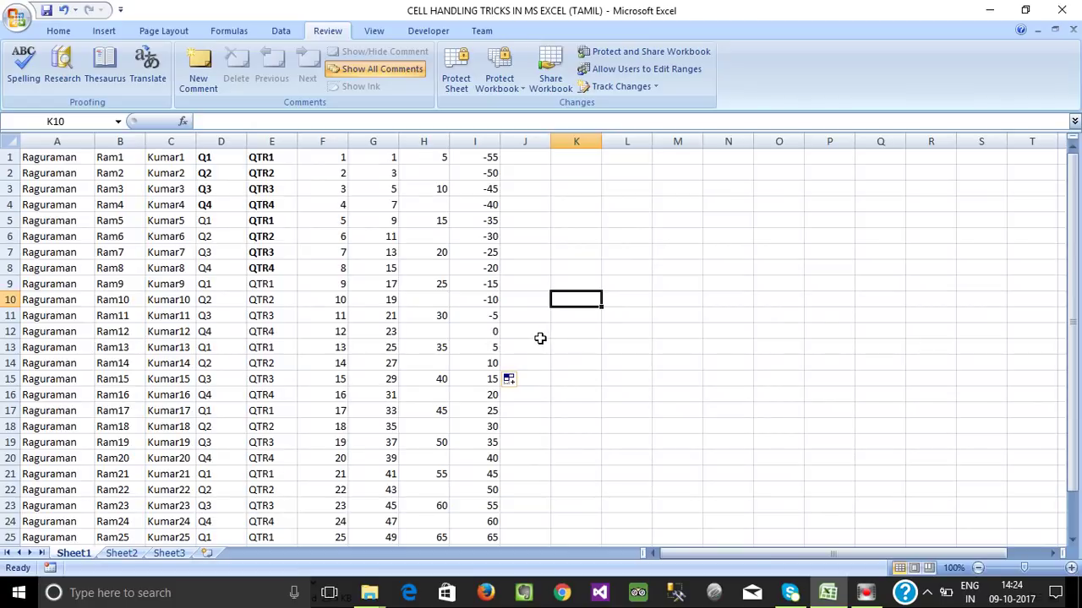
pyautogui.click(545, 159)
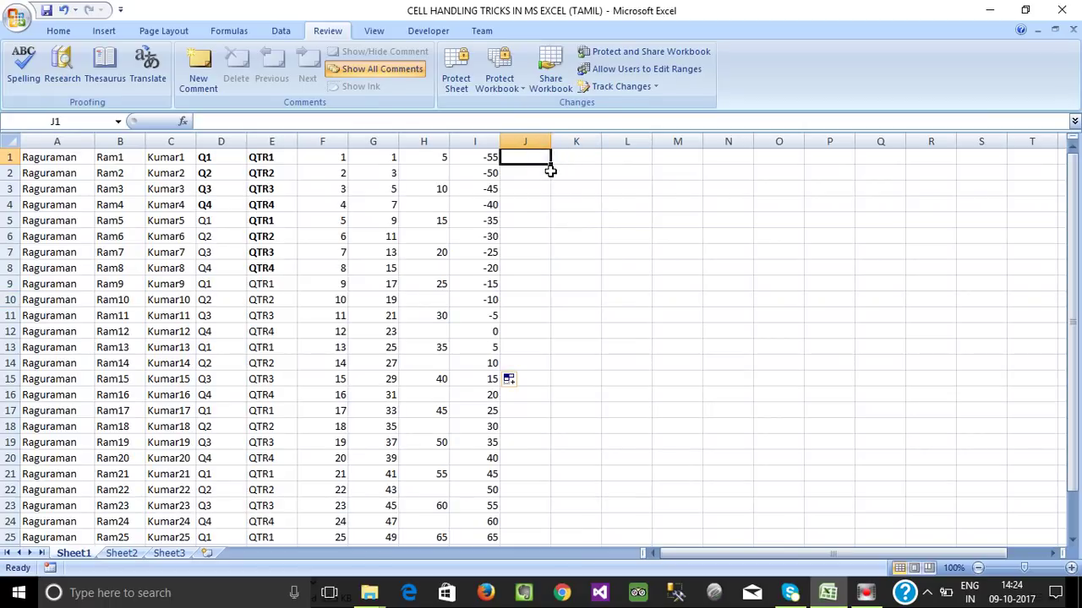
# - Enter sun in J1 and fill repeating weekday abbreviations down column J
pyautogui.write('sun')
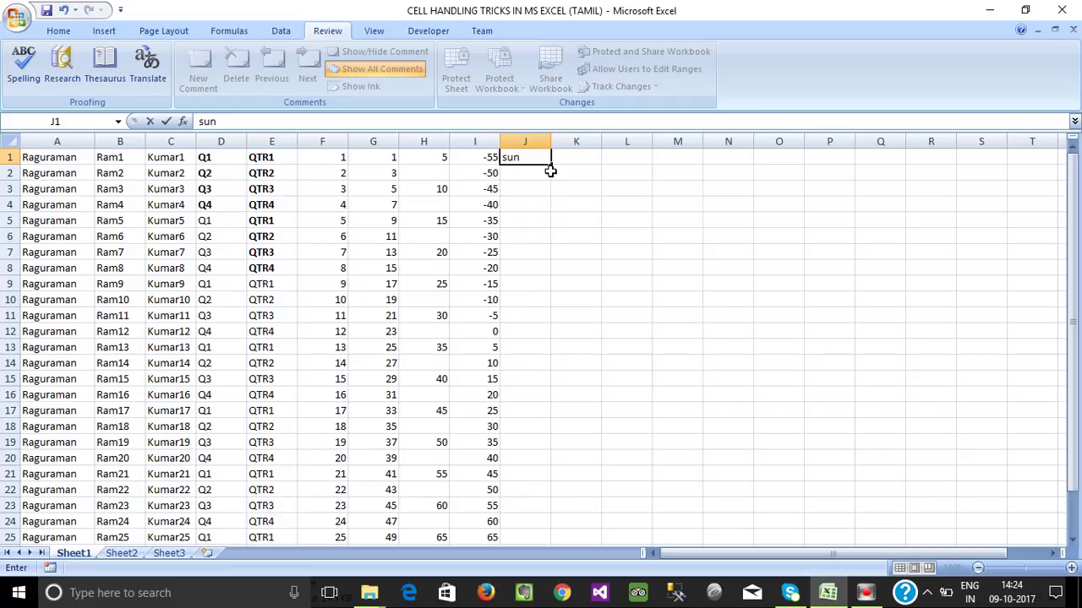
pyautogui.press('Return')
pyautogui.click(530, 157)
pyautogui.moveTo(549, 165); pyautogui.dragTo(550, 388)
pyautogui.moveTo(548, 546); pyautogui.dragTo(549, 546)
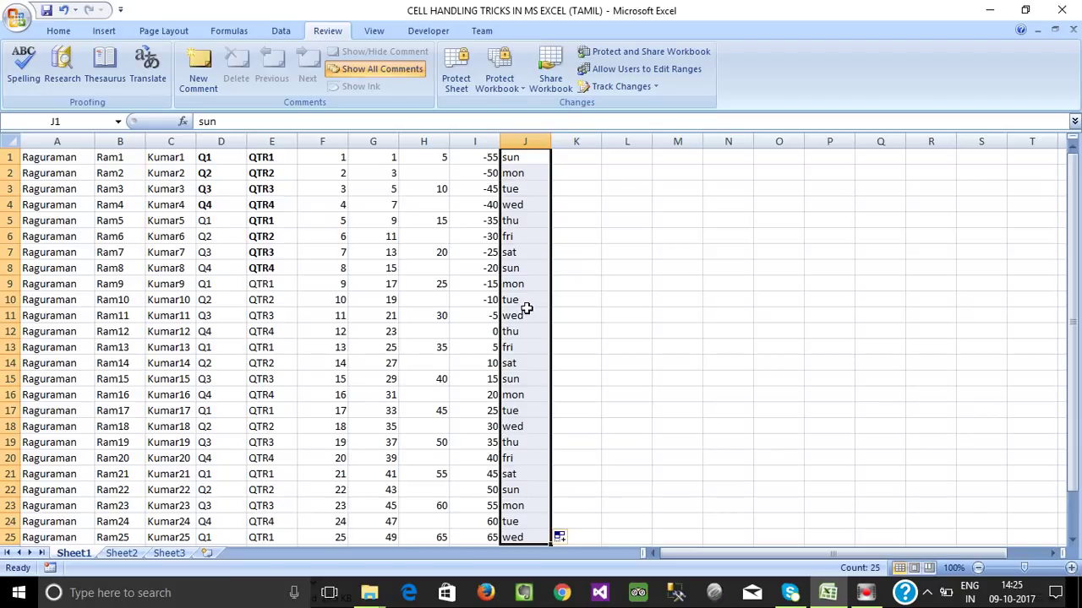
# - Enter Sunday in K1, fill full weekday names down column K, and autofit it to fit Wednesday
pyautogui.click(576, 160)
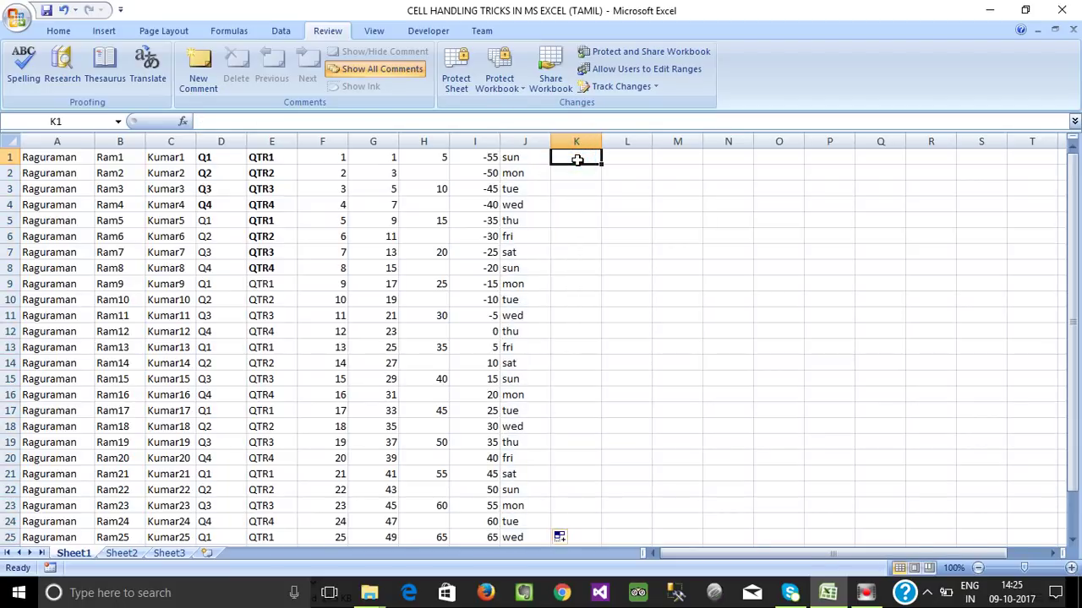
pyautogui.write('Sunday')
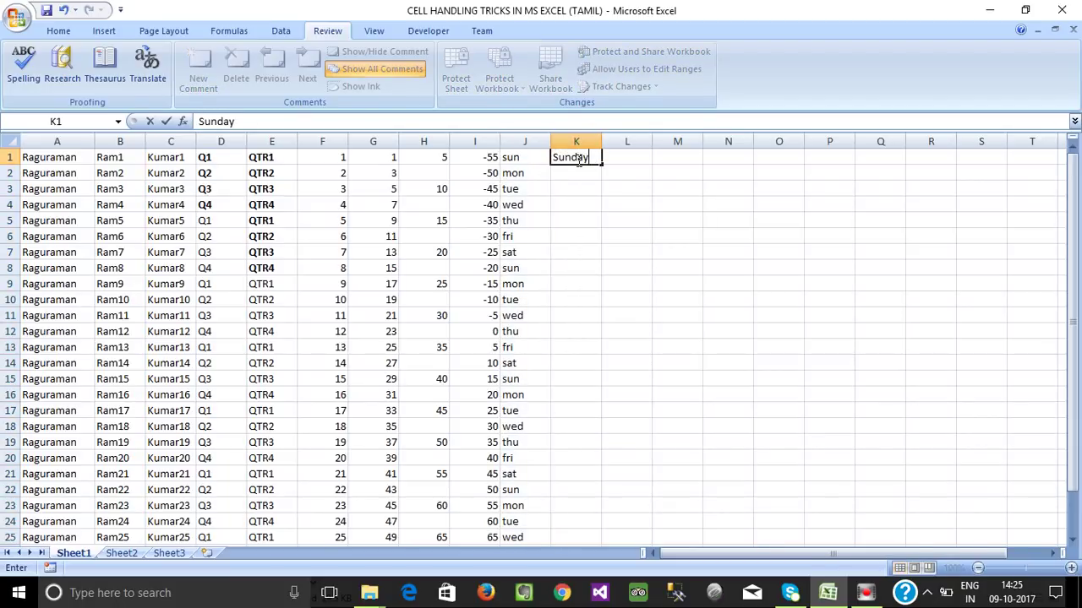
pyautogui.press('Return')
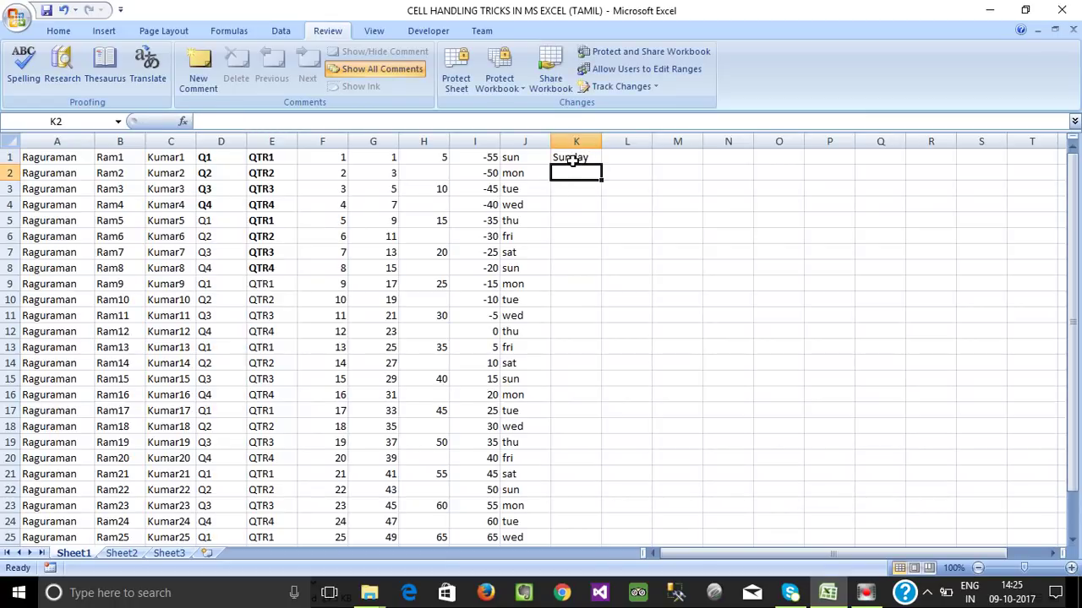
pyautogui.click(572, 158)
pyautogui.moveTo(600, 164); pyautogui.dragTo(583, 540)
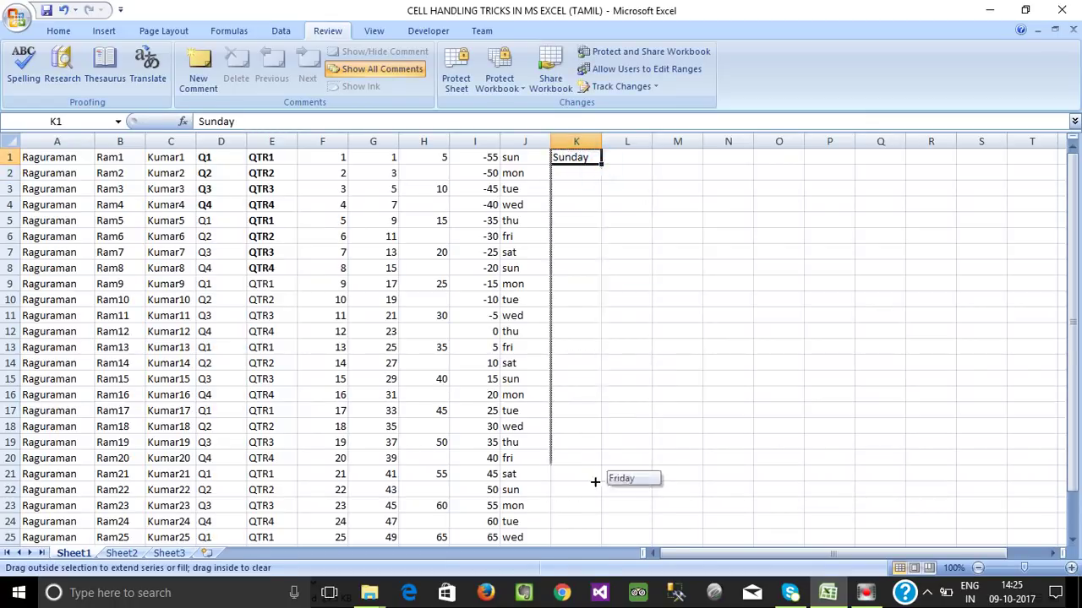
pyautogui.scroll(1, 578, 490)
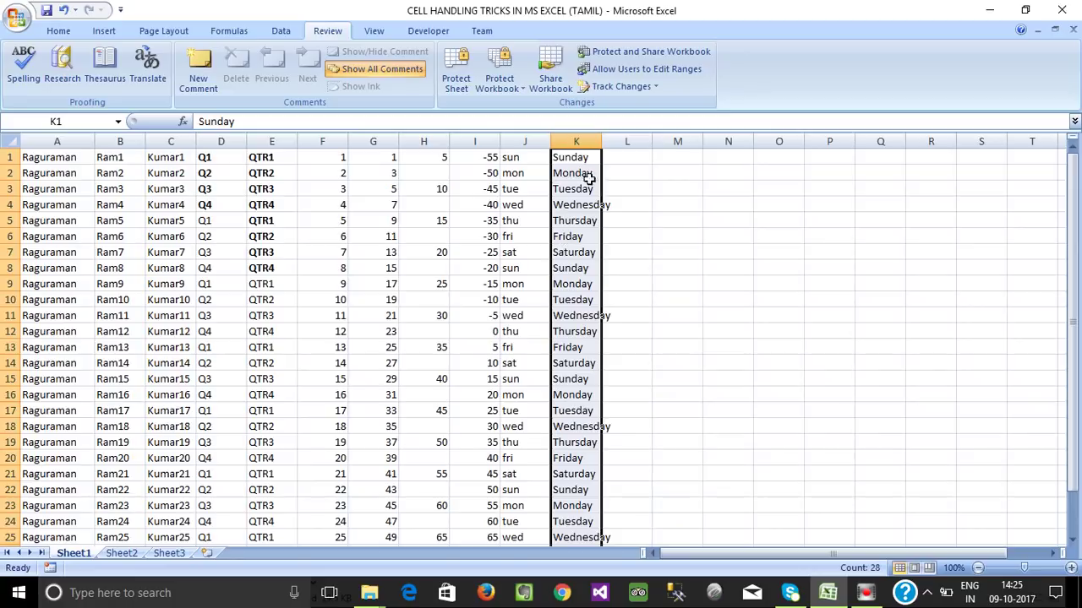
pyautogui.doubleClick(602, 141)
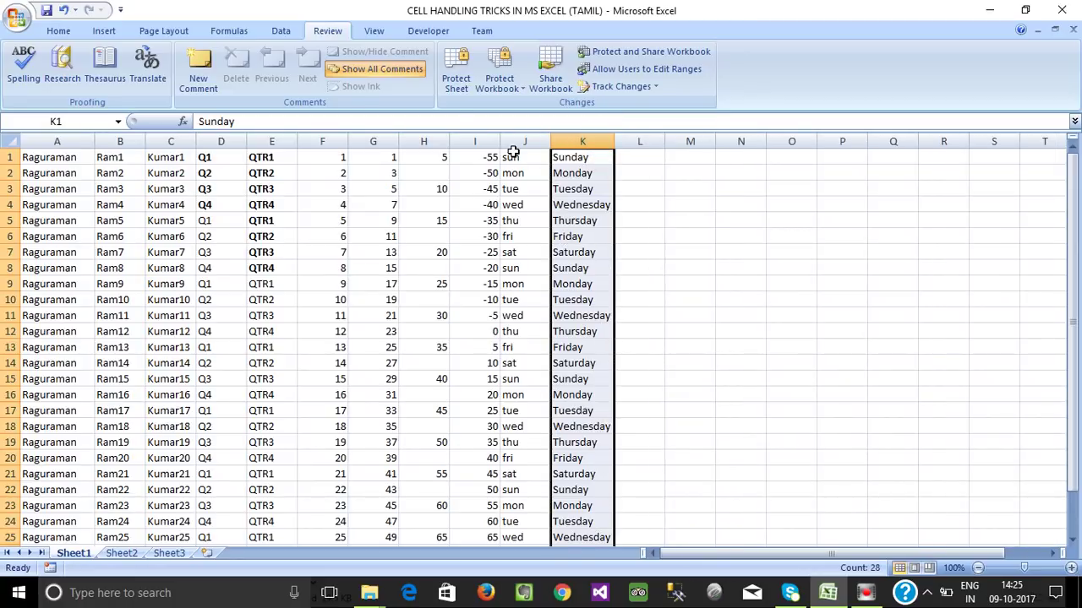
# - Enter Jan in L1 and fill repeating month abbreviations down column L
pyautogui.click(640, 158)
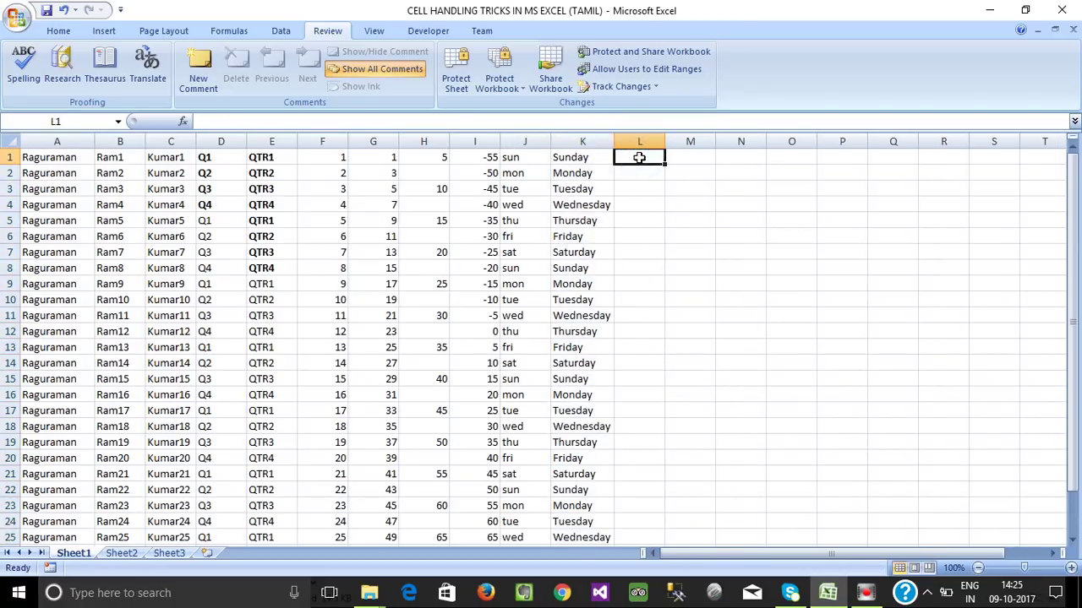
pyautogui.write('Jn')
pyautogui.write('an')
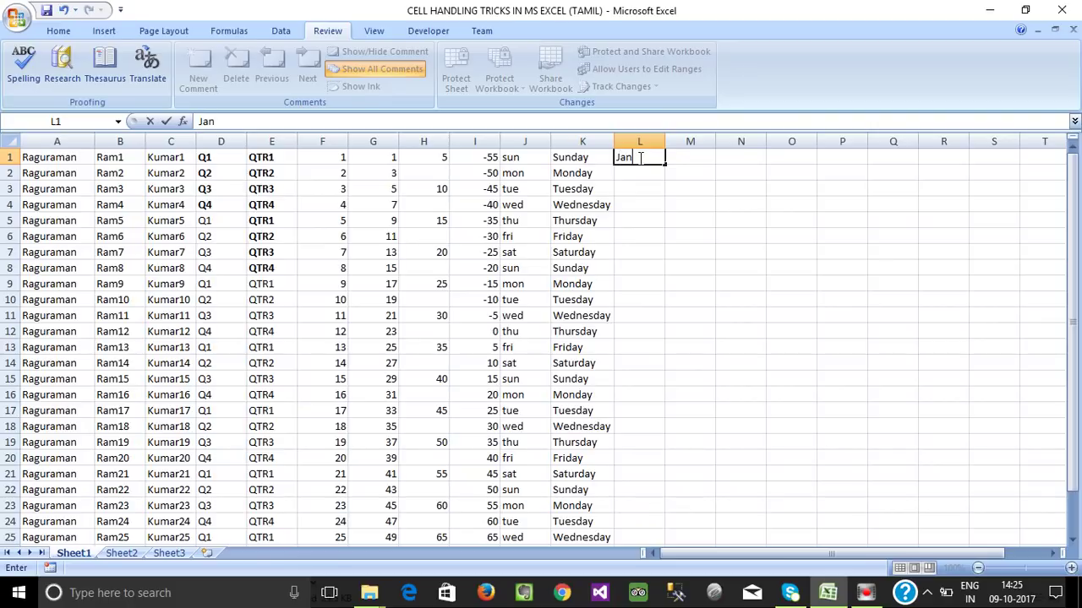
pyautogui.press('Return')
pyautogui.click(640, 158)
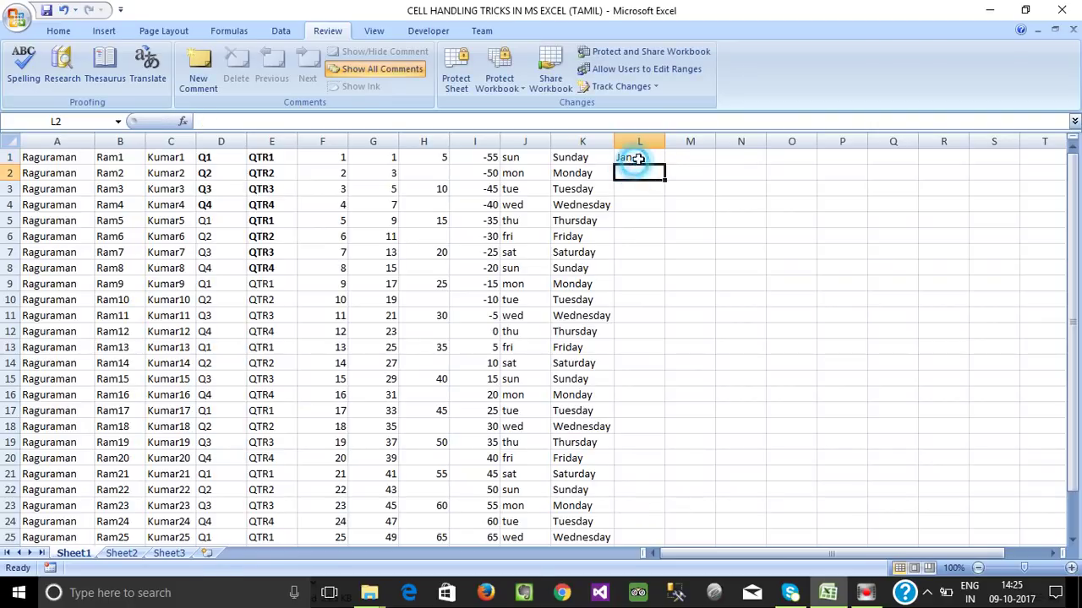
pyautogui.moveTo(664, 164); pyautogui.dragTo(668, 579)
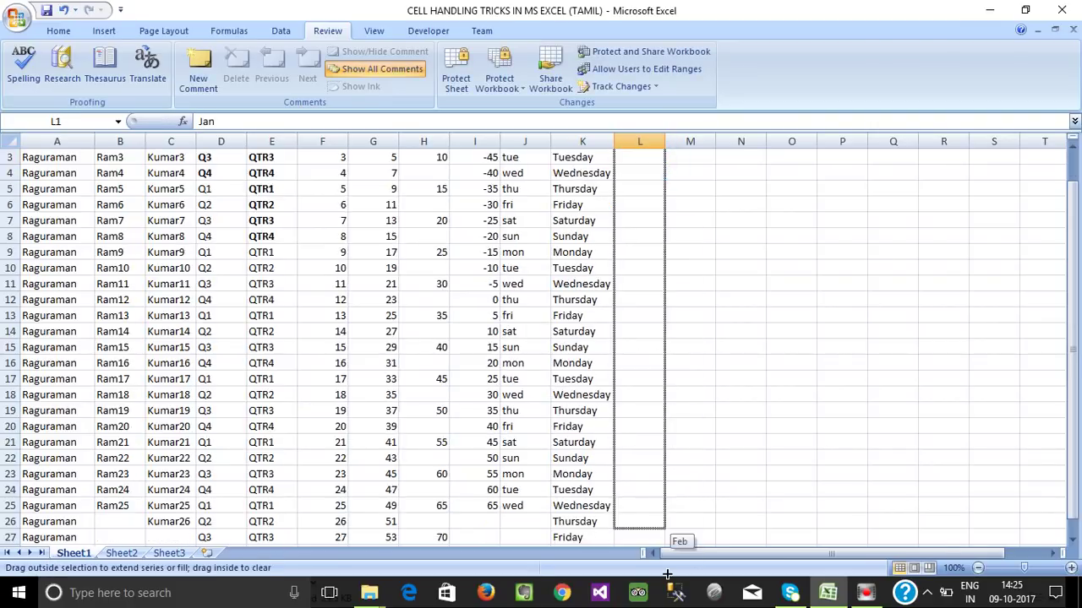
pyautogui.scroll(1, 661, 535)
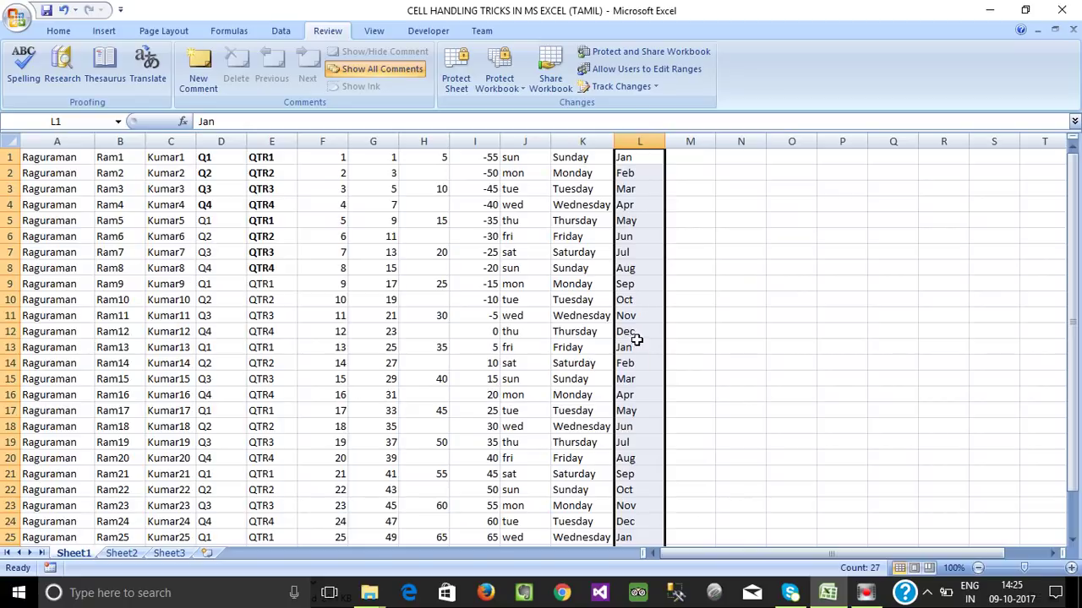
pyautogui.moveTo(636, 347); pyautogui.dragTo(651, 440)
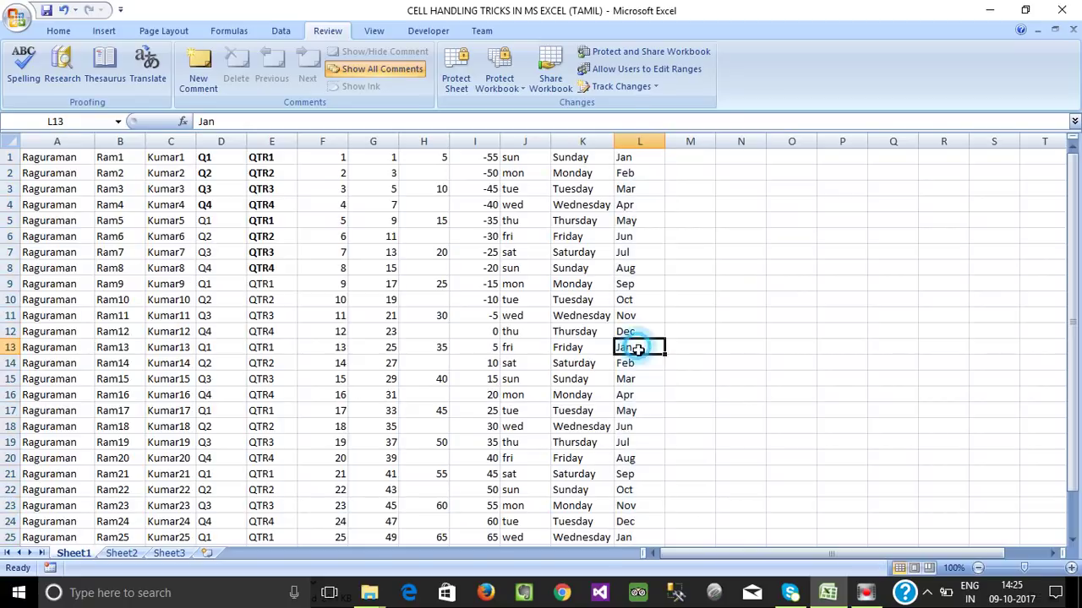
# - Enter January in M1, fill full month names down column M, and autofit it for September
pyautogui.click(691, 157)
pyautogui.write('anu')
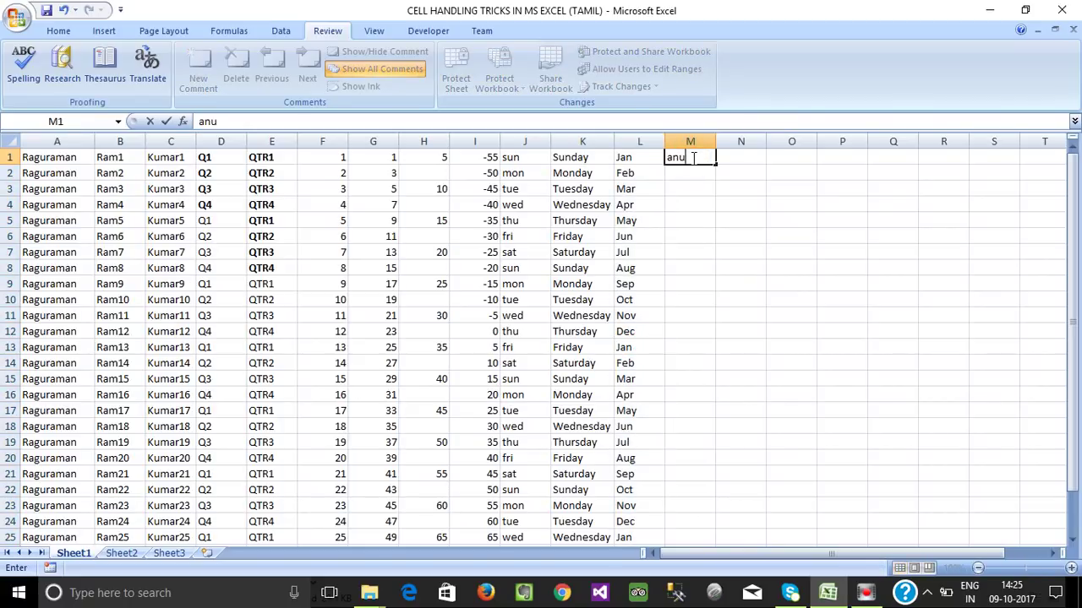
pyautogui.press('BackSpace')
pyautogui.press('BackSpace')
pyautogui.press('BackSpace')
pyautogui.write('Jan')
pyautogui.press('Return')
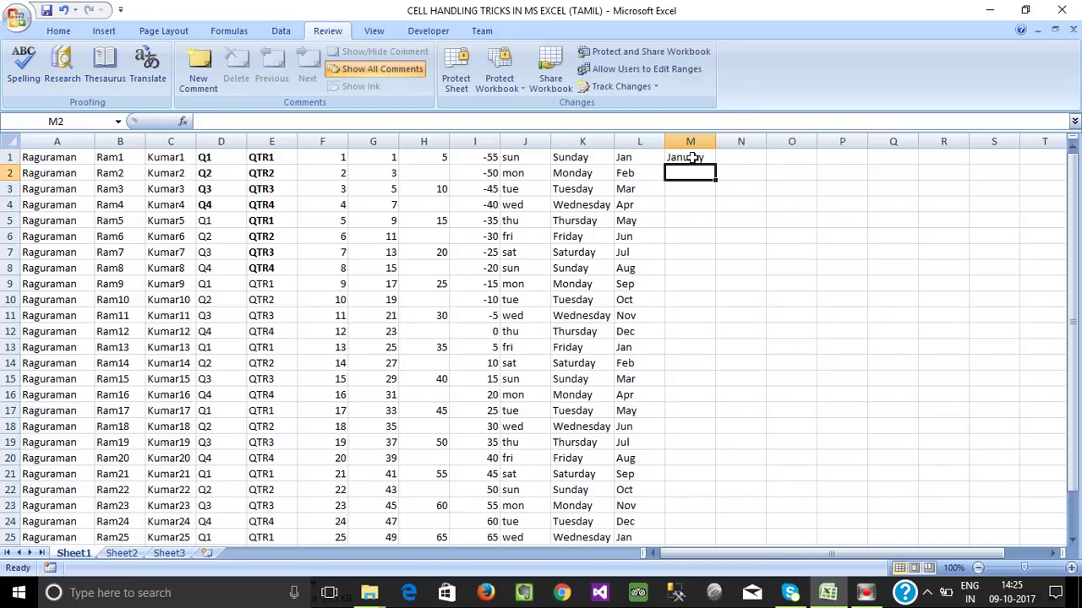
pyautogui.click(698, 158)
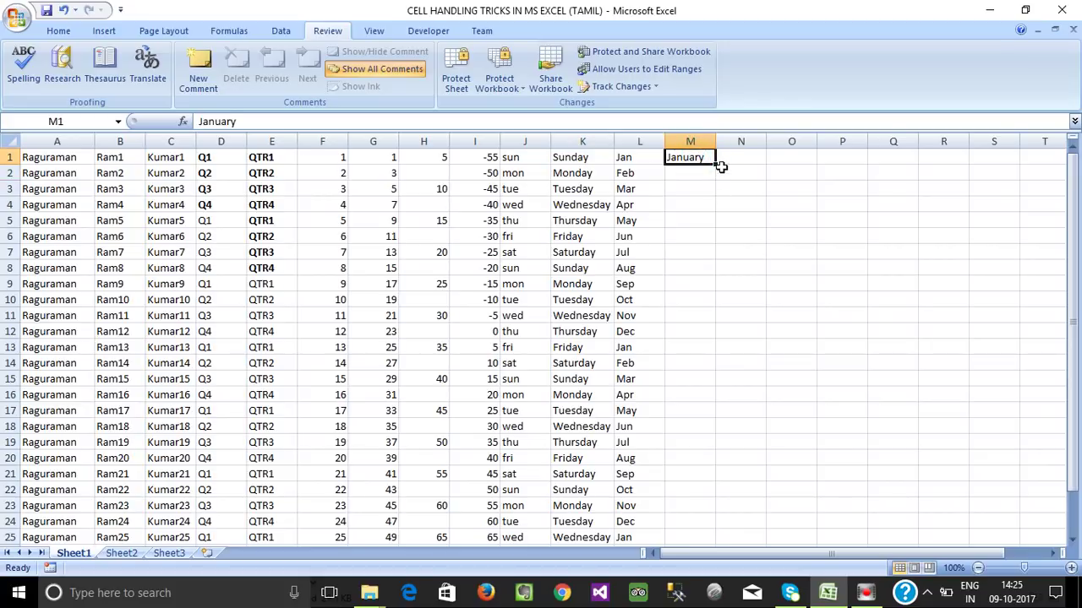
pyautogui.moveTo(715, 165); pyautogui.dragTo(710, 540)
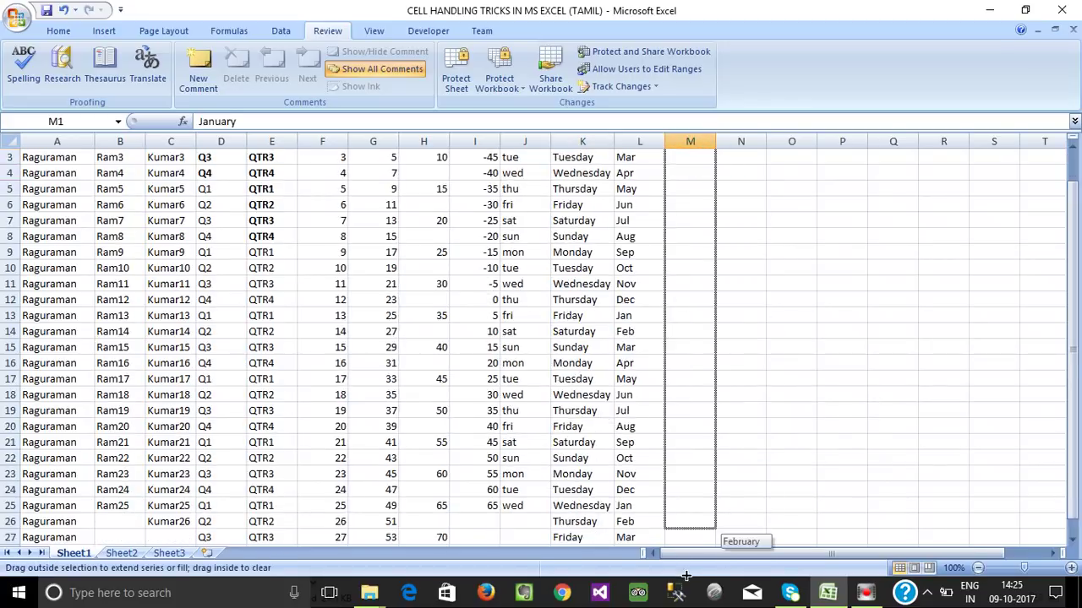
pyautogui.scroll(1, 708, 350)
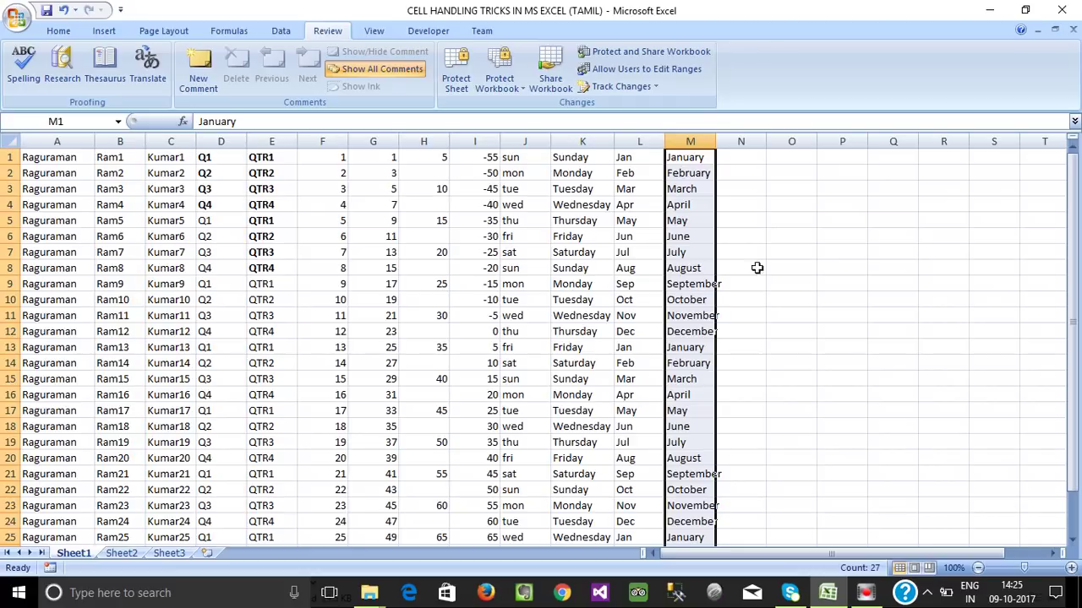
pyautogui.moveTo(716, 139); pyautogui.dragTo(716, 138)
pyautogui.doubleClick(716, 139)
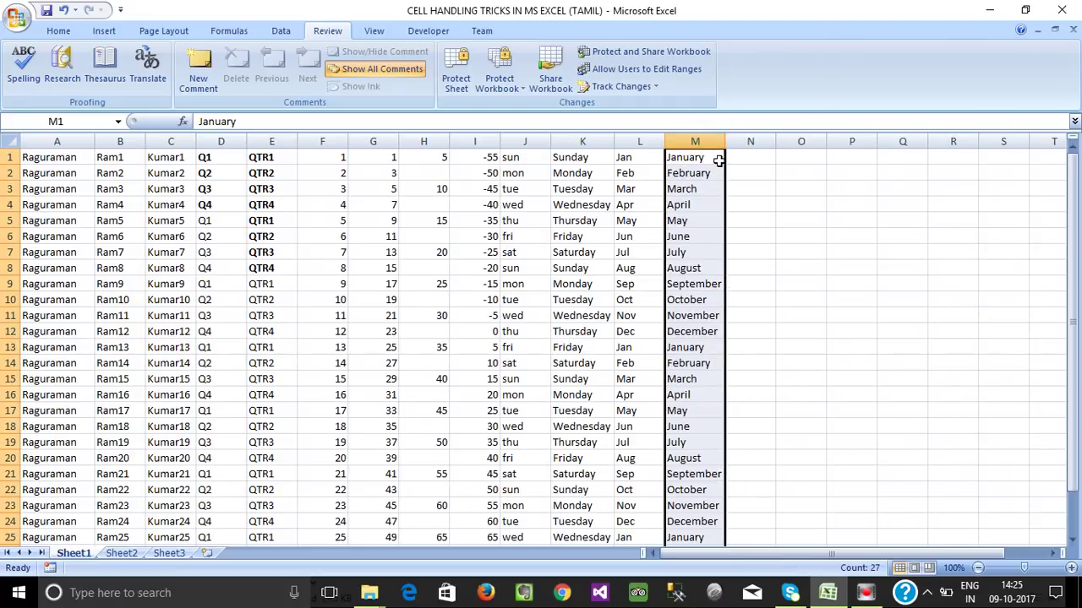
pyautogui.click(755, 159)
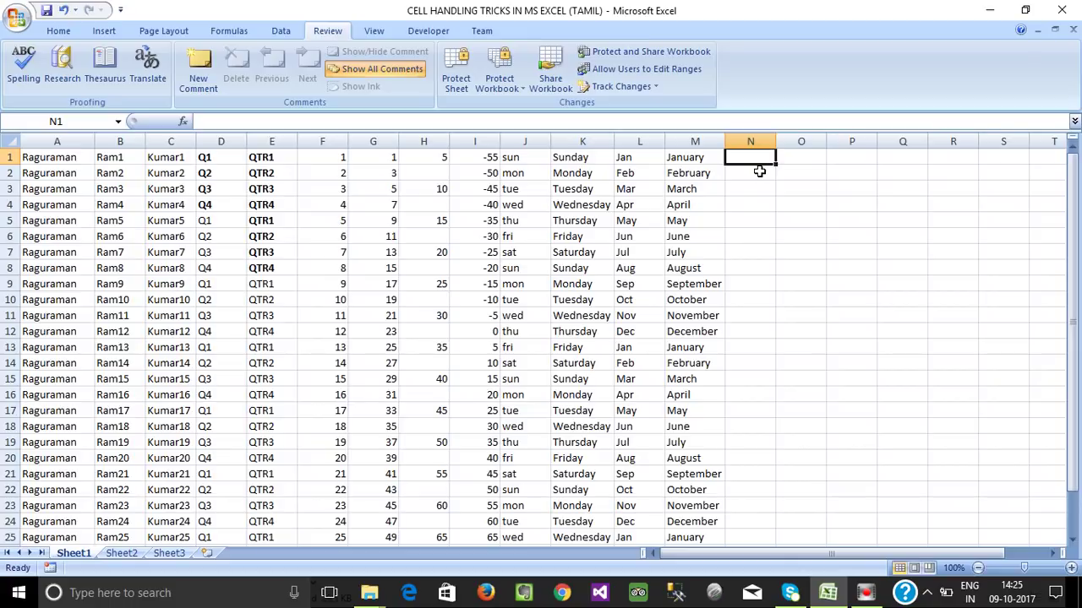
pyautogui.hotkey('ctrl', ';')
pyautogui.press('Return')
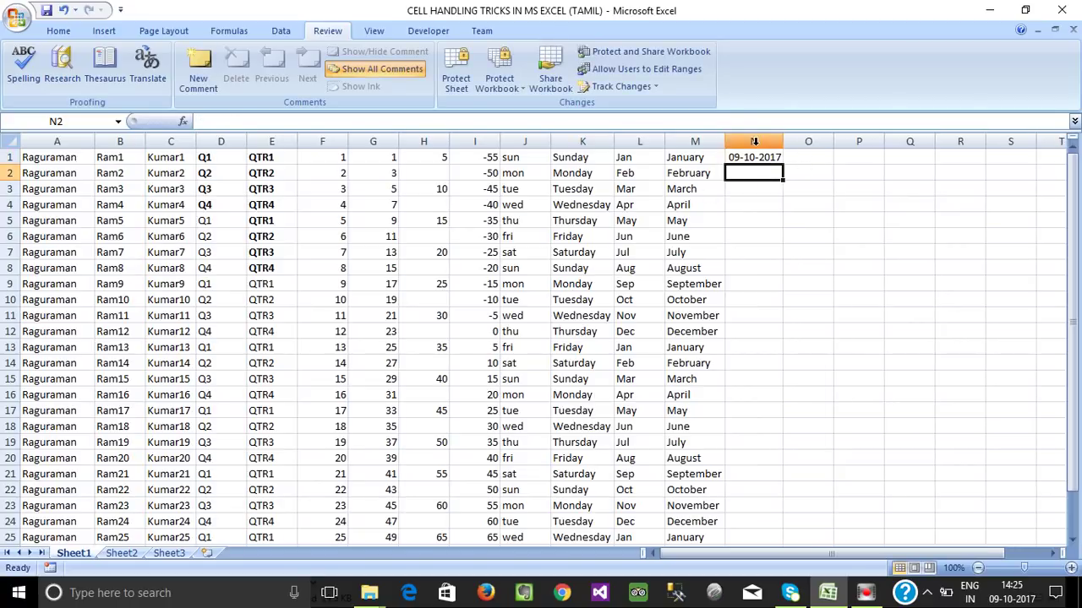
pyautogui.click(761, 158)
pyautogui.moveTo(782, 166); pyautogui.dragTo(784, 541)
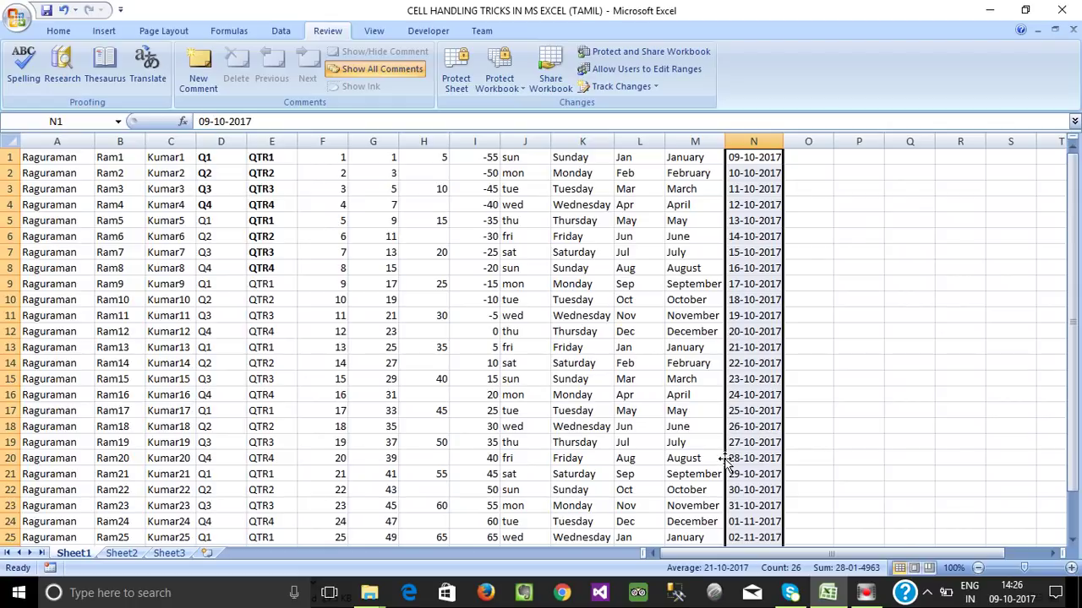
pyautogui.scroll(-2, 724, 462)
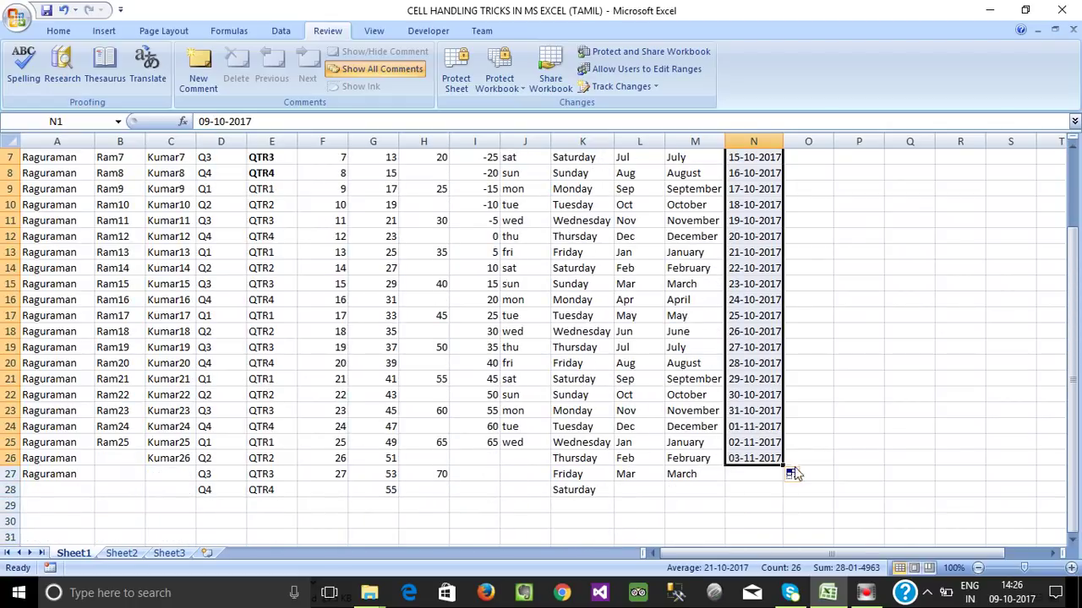
pyautogui.click(740, 410)
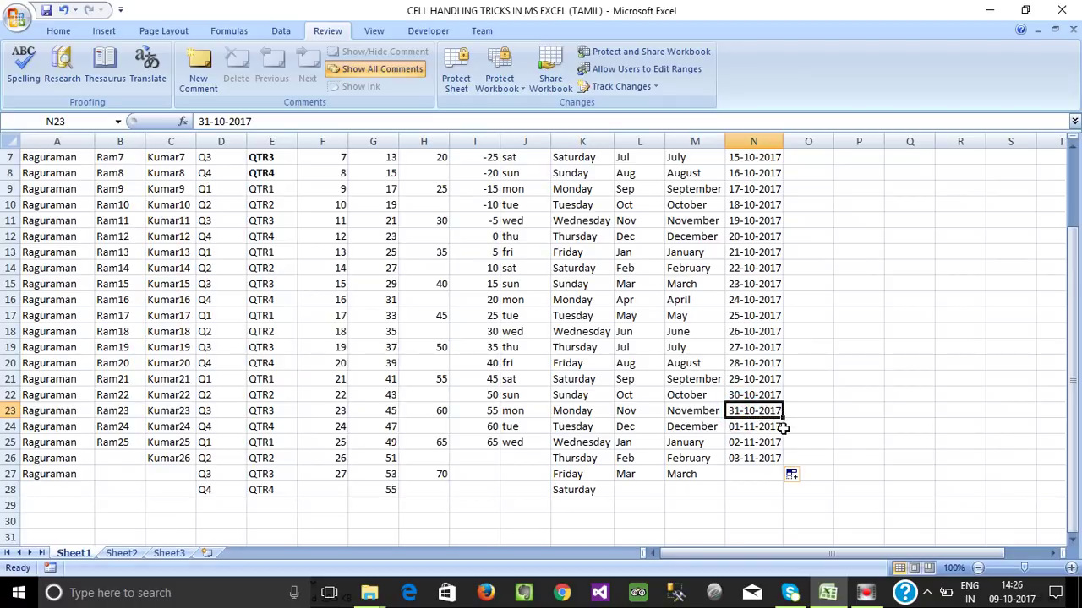
pyautogui.scroll(2, 777, 427)
pyautogui.click(763, 160)
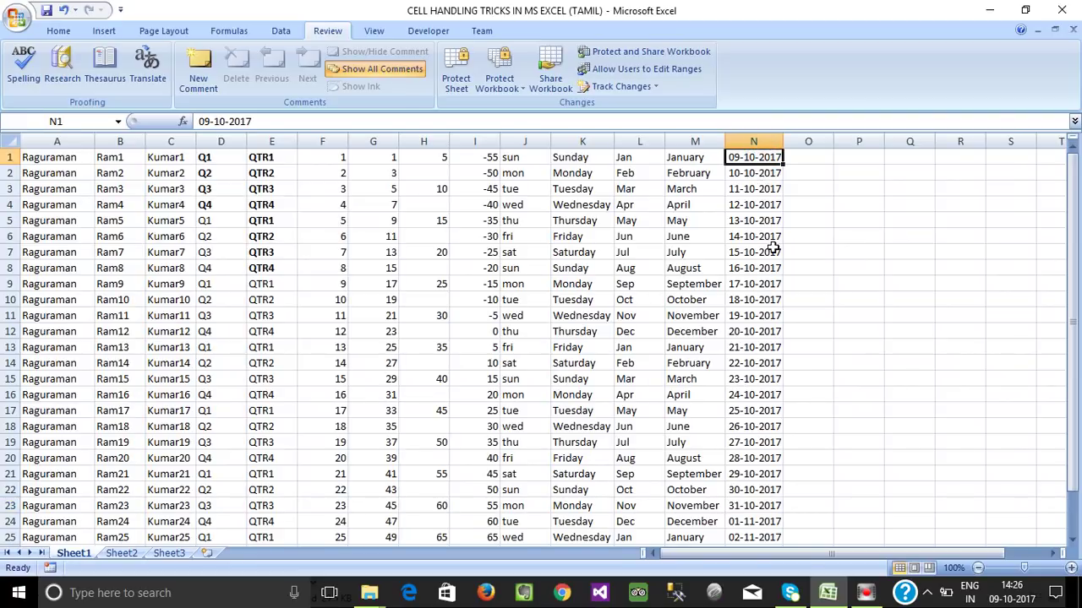
pyautogui.click(798, 160)
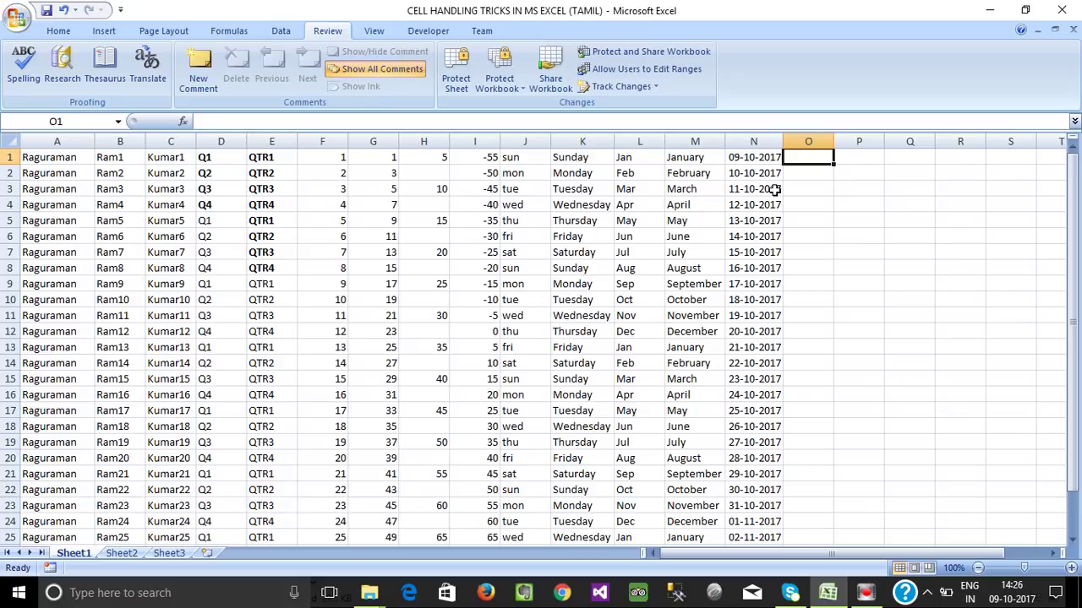
pyautogui.click(808, 172)
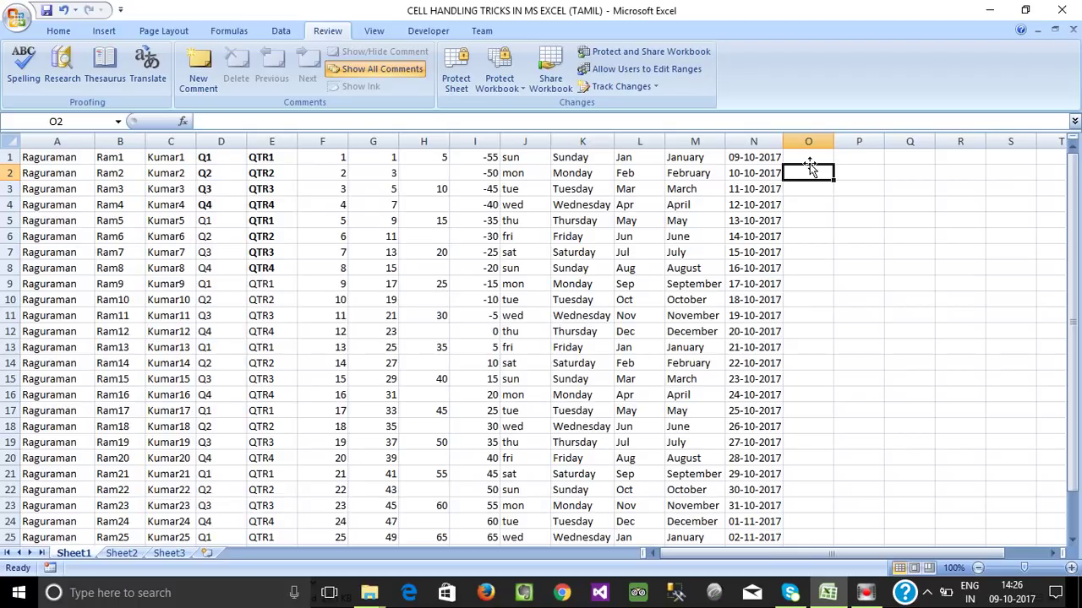
pyautogui.click(822, 159)
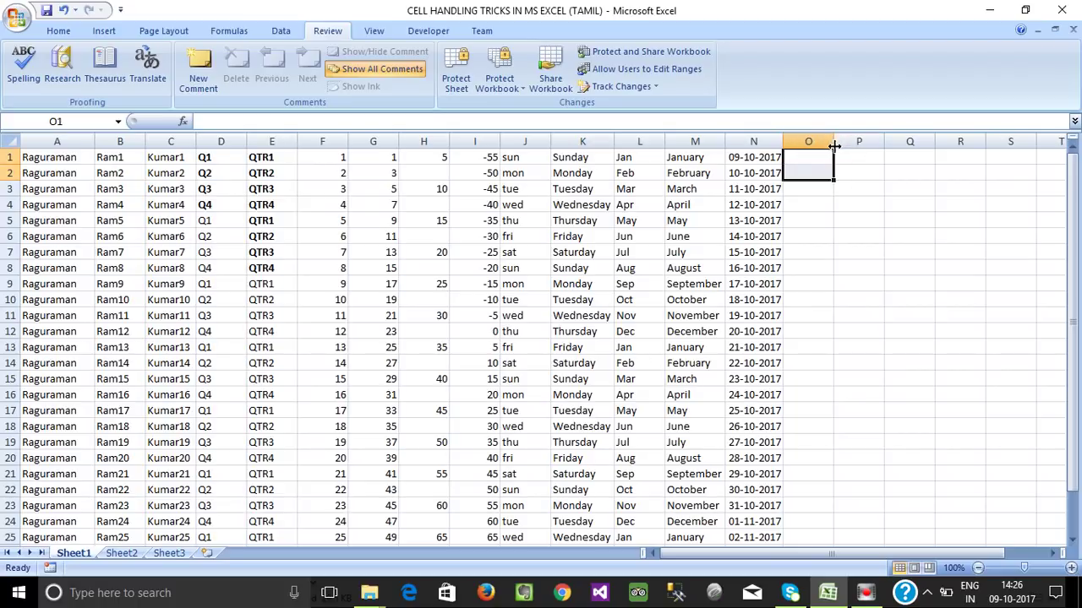
pyautogui.click(842, 164)
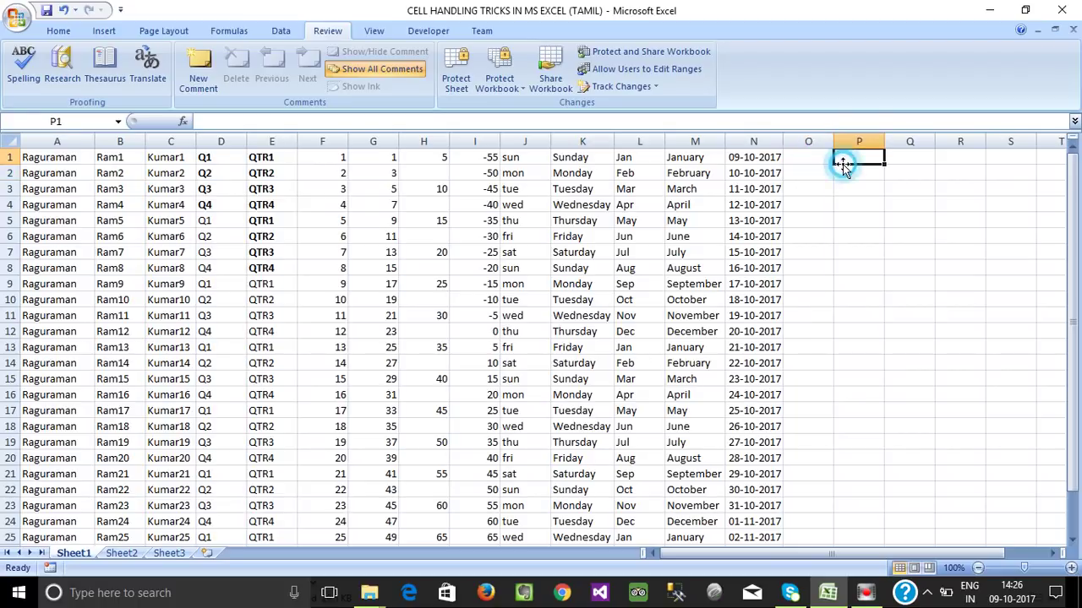
pyautogui.click(1052, 554)
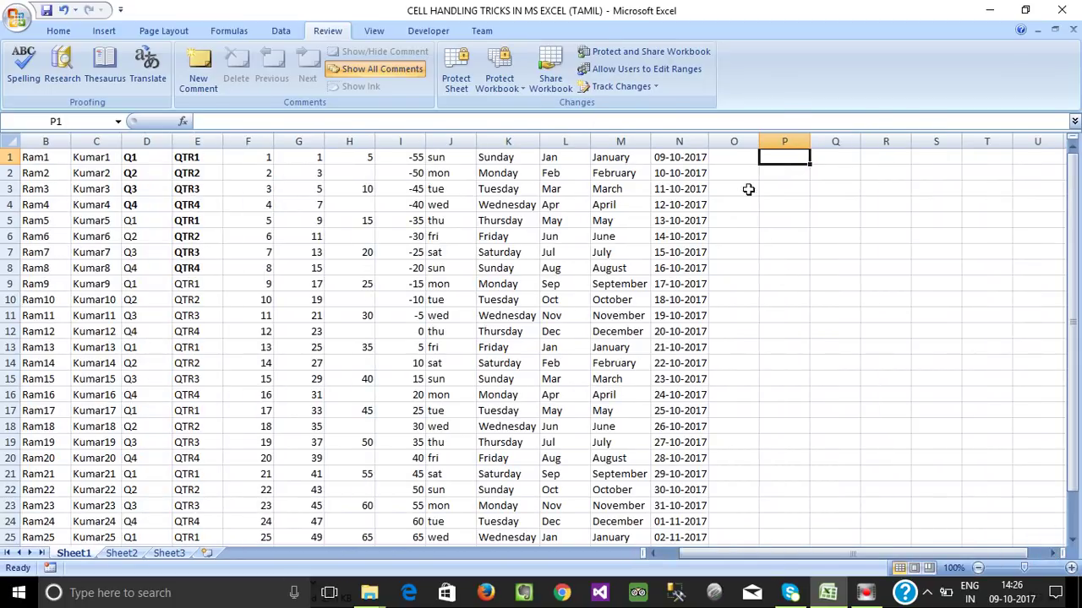
pyautogui.click(750, 155)
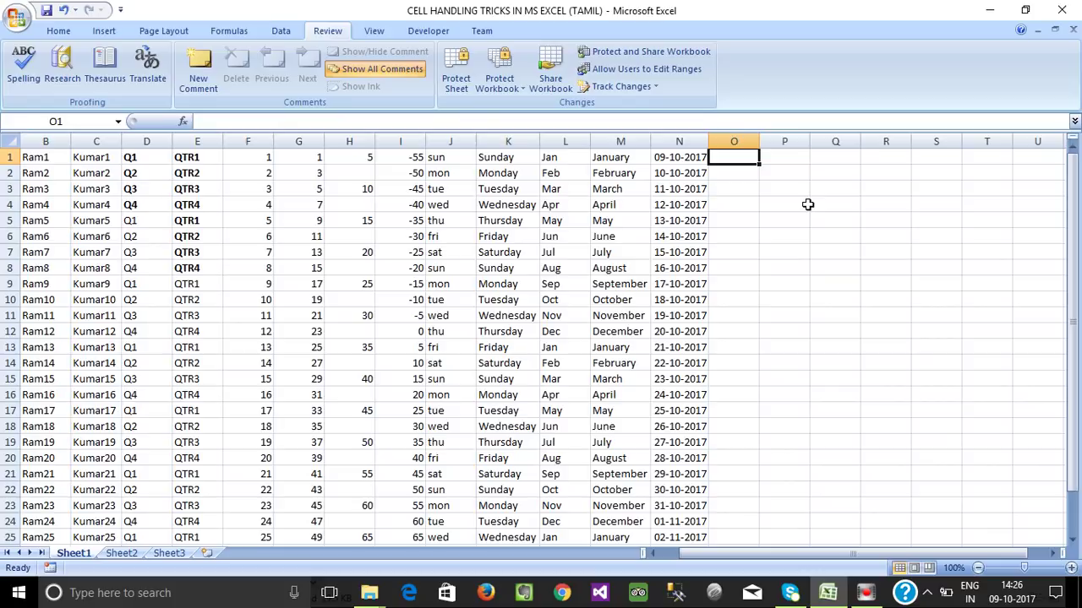
pyautogui.press('Right')
pyautogui.press('Left')
# - Type Bike, Car, Mobile, Laptop and Pendrive one per row into O1 through O5
pyautogui.write('B')
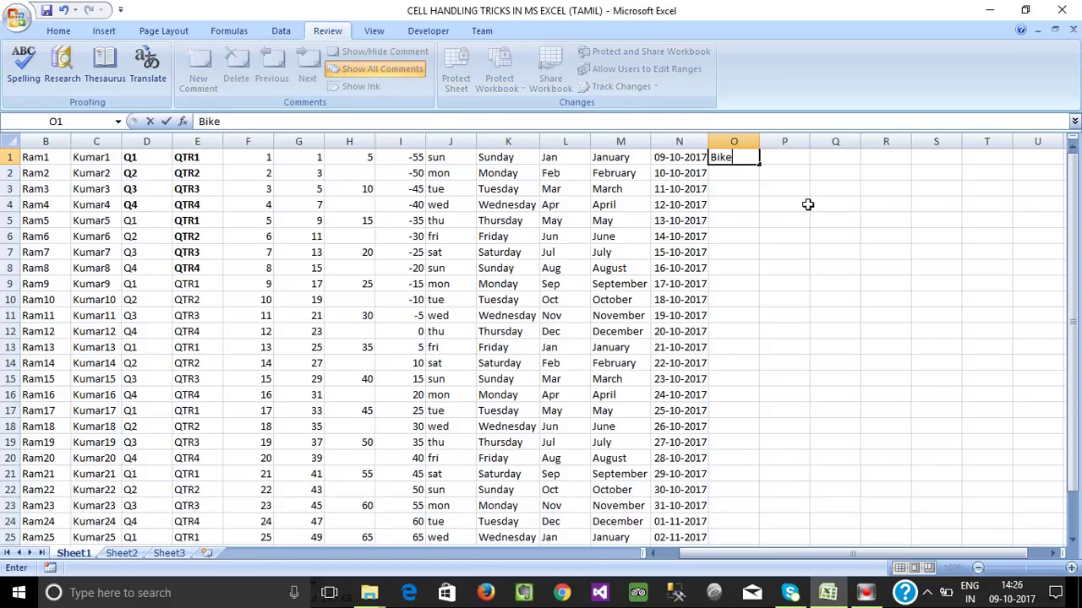
pyautogui.press('Return')
pyautogui.write('CAr')
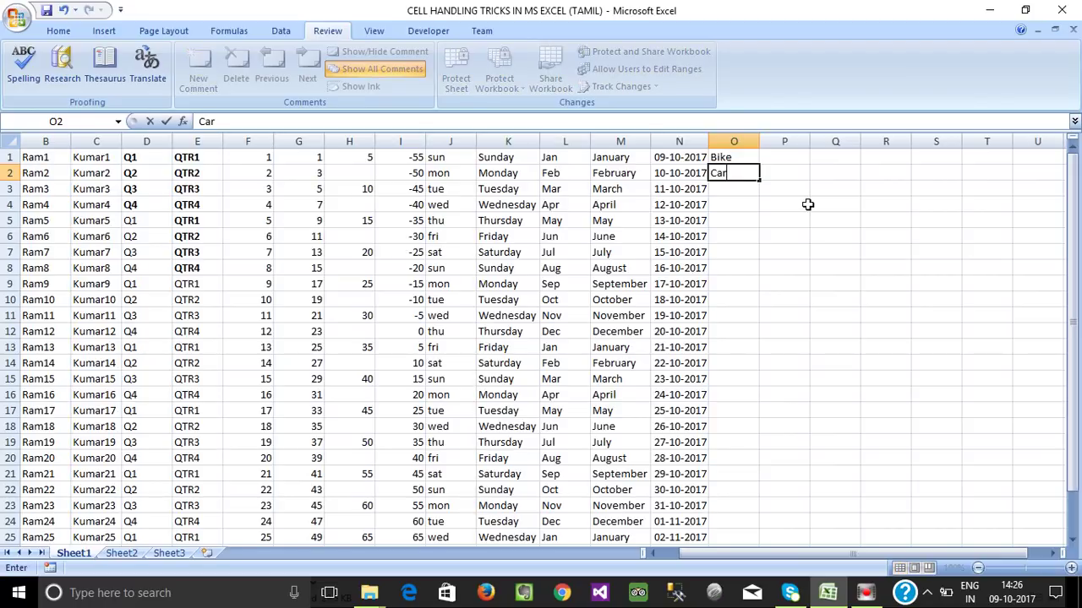
pyautogui.press('Return')
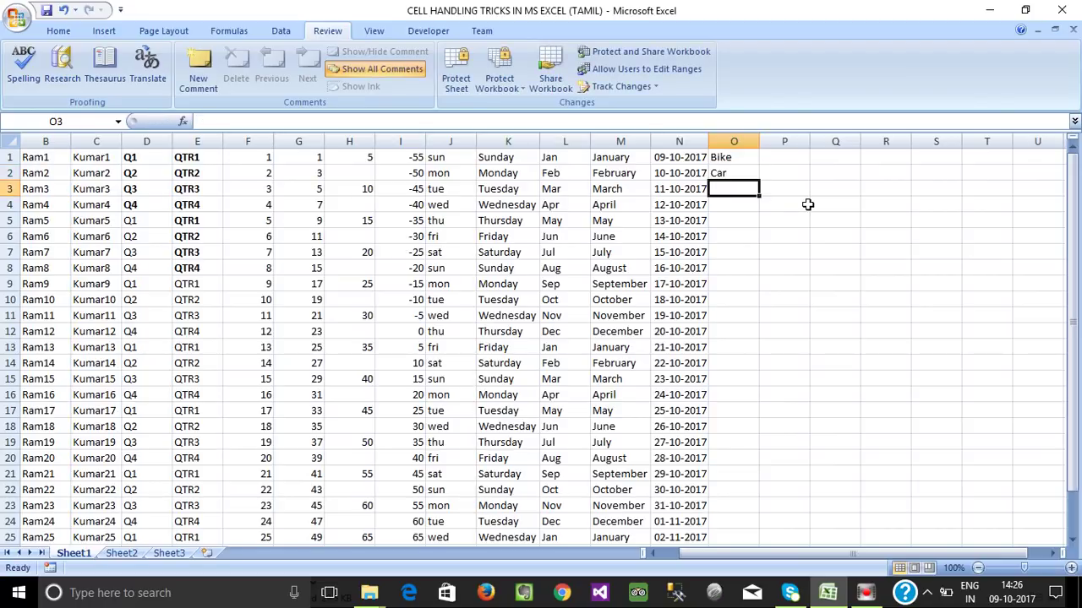
pyautogui.write('Mobile')
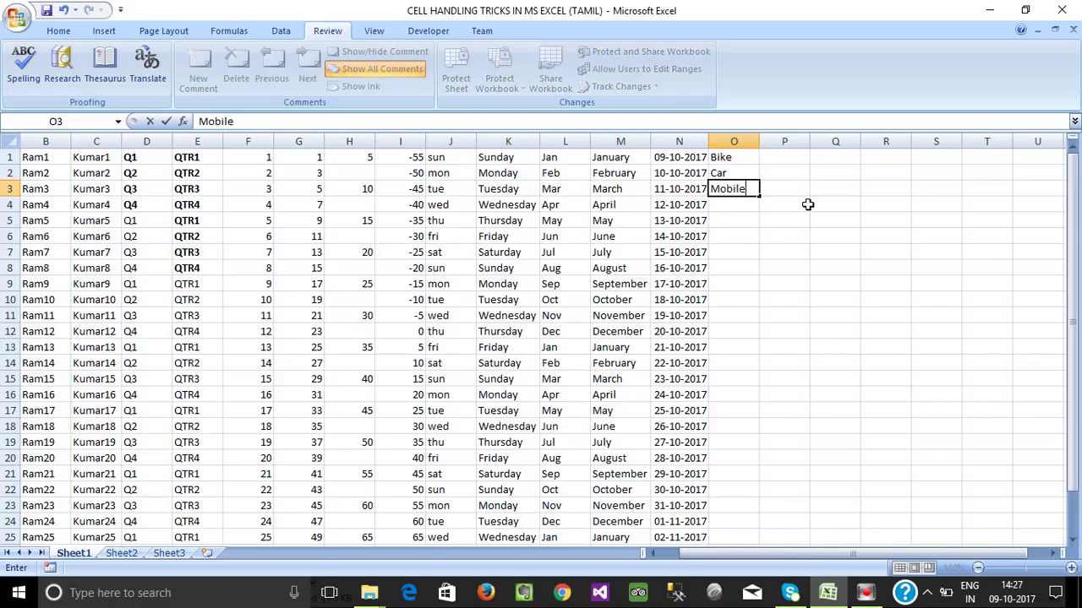
pyautogui.press('Return')
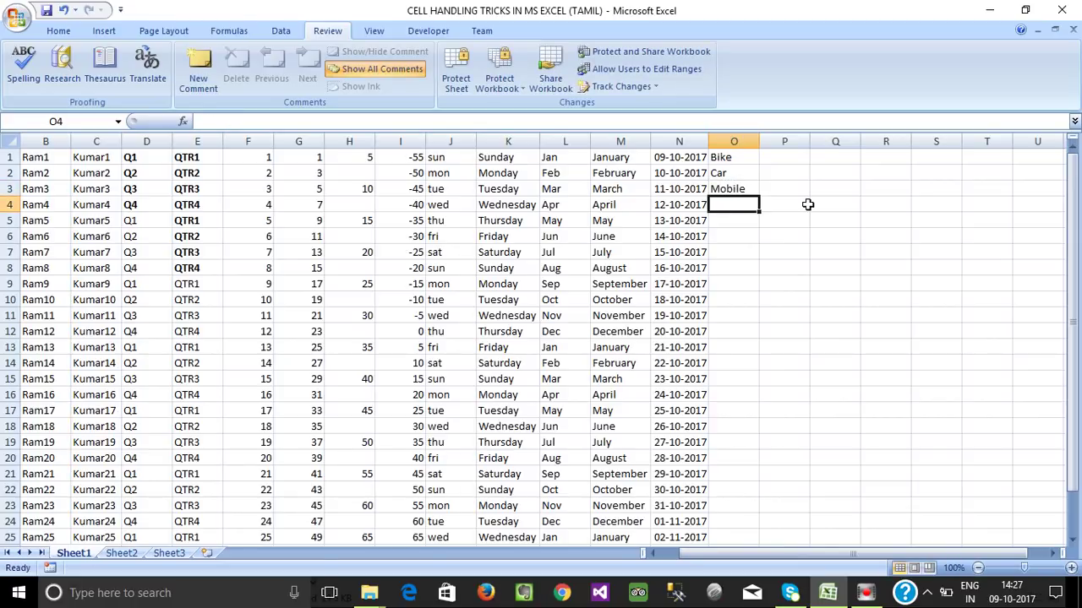
pyautogui.write('Laptop')
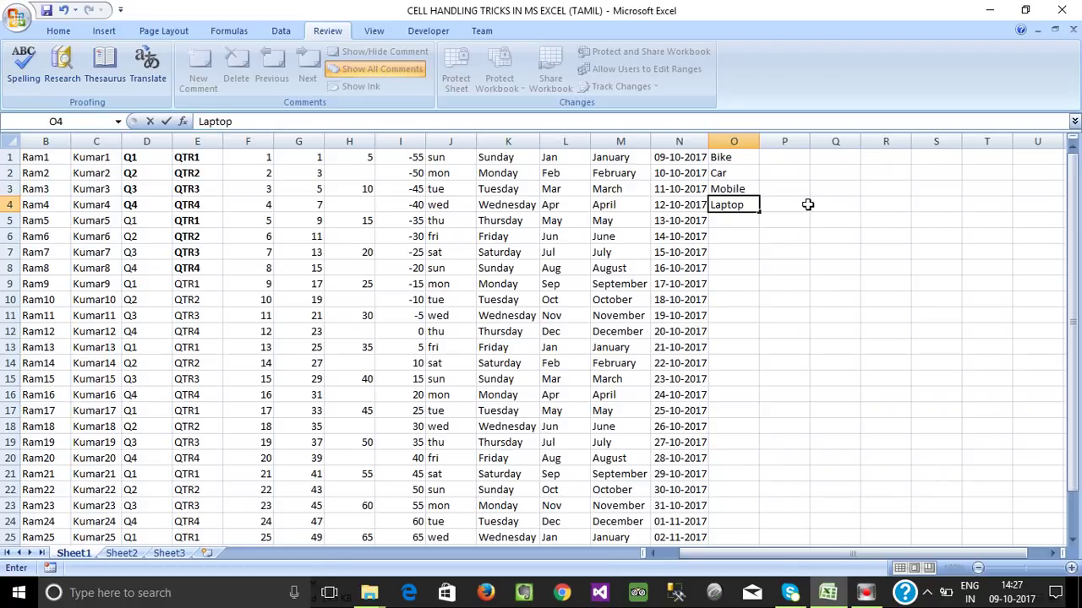
pyautogui.press('Return')
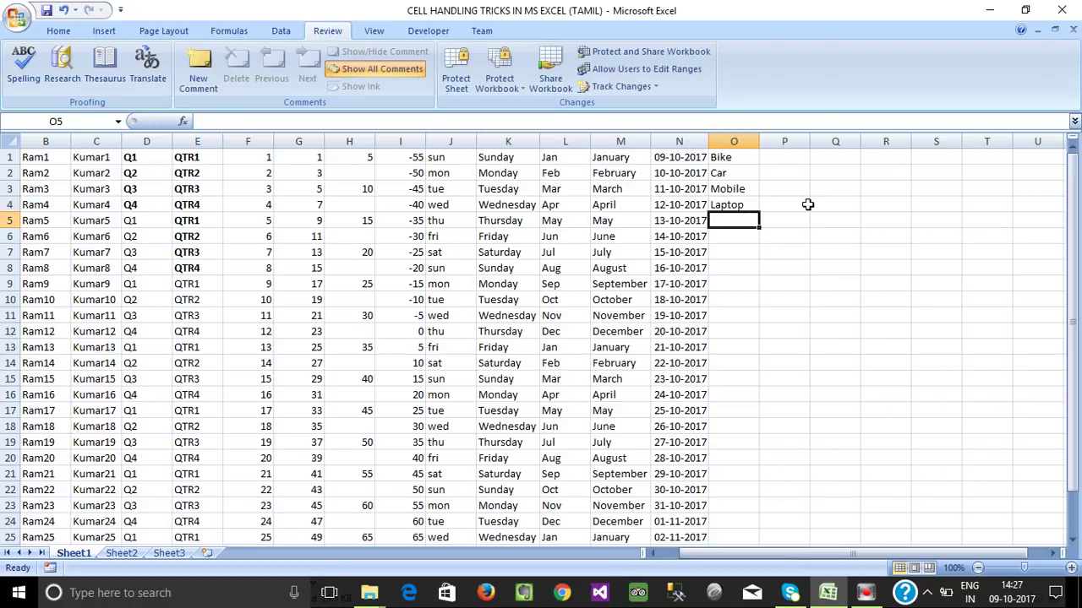
pyautogui.write('Pen')
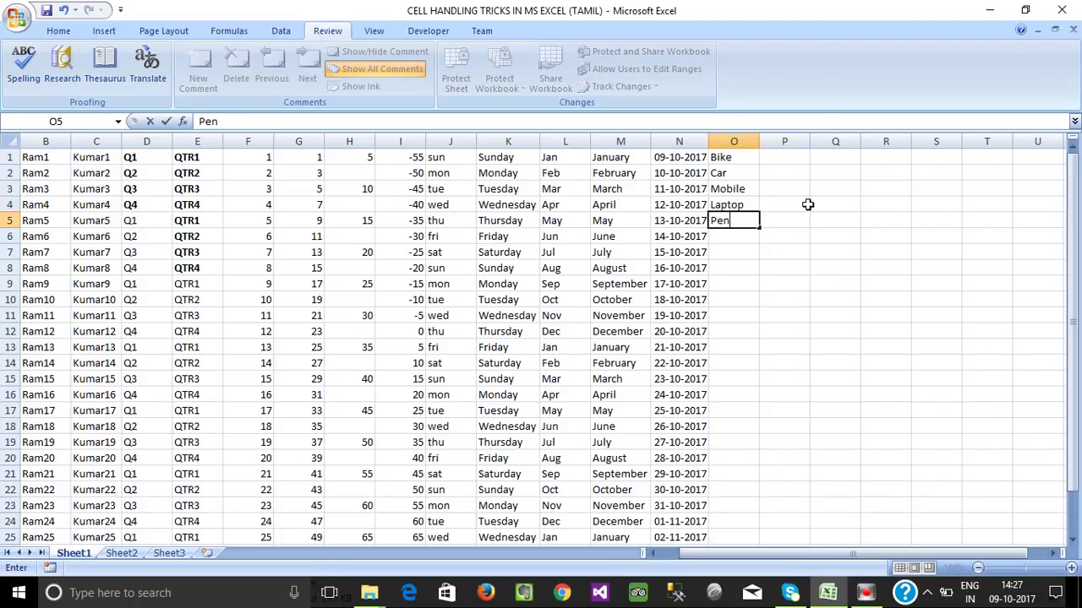
pyautogui.press('BackSpace')
pyautogui.write('der')
pyautogui.press('BackSpace')
pyautogui.press('BackSpace')
pyautogui.press('Return')
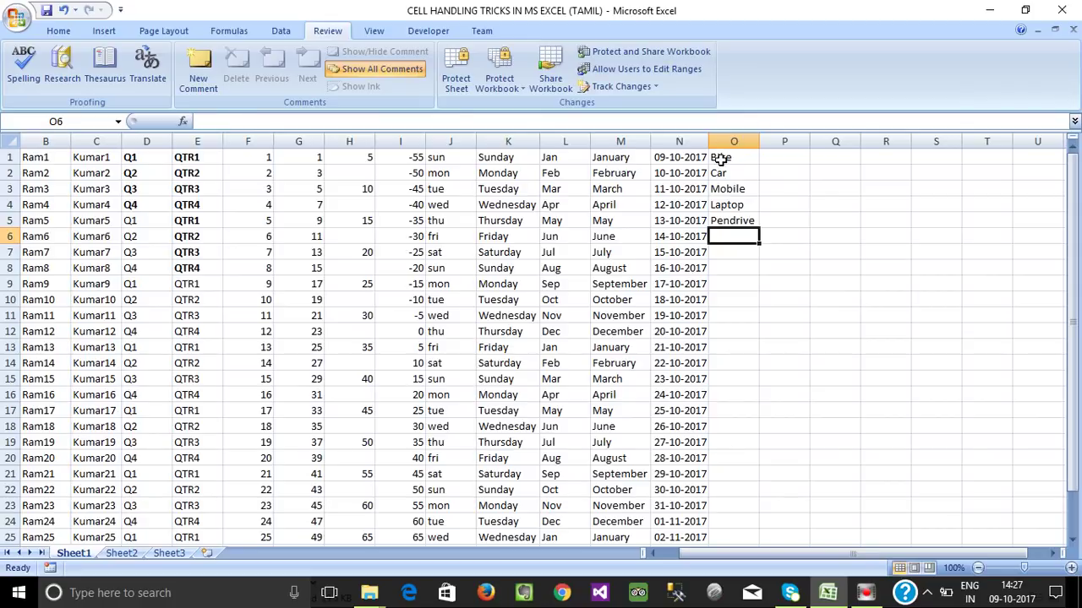
pyautogui.moveTo(720, 157); pyautogui.dragTo(732, 213)
pyautogui.click(748, 250)
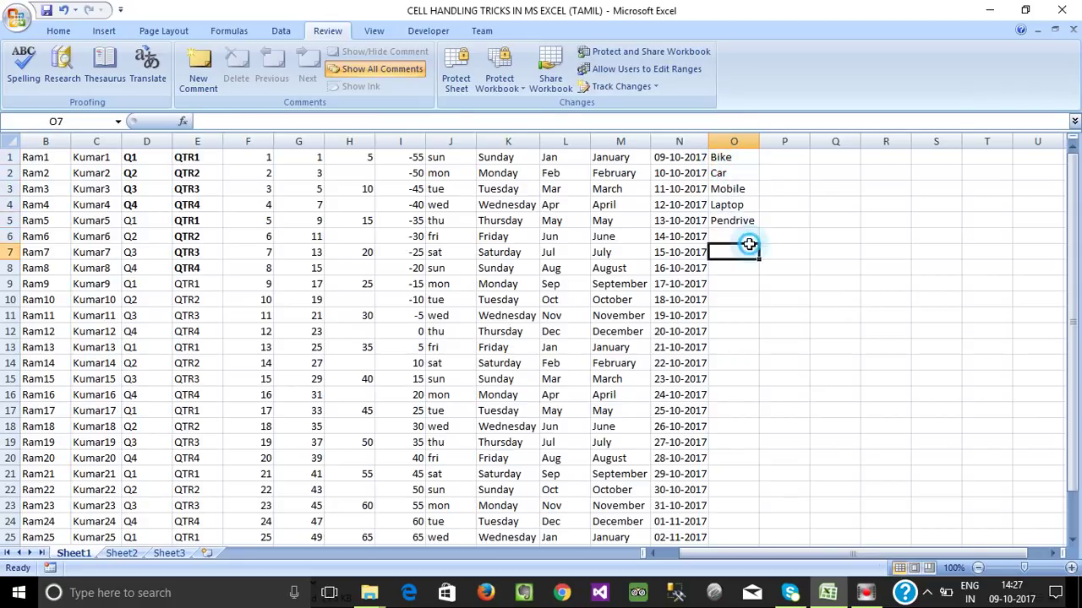
pyautogui.click(785, 159)
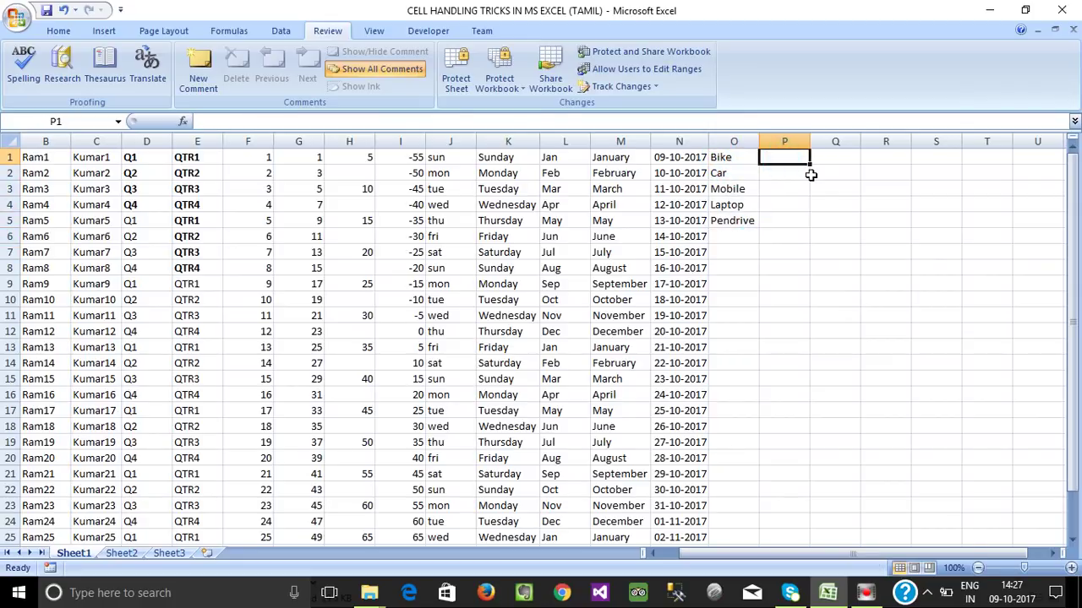
pyautogui.write('Bike')
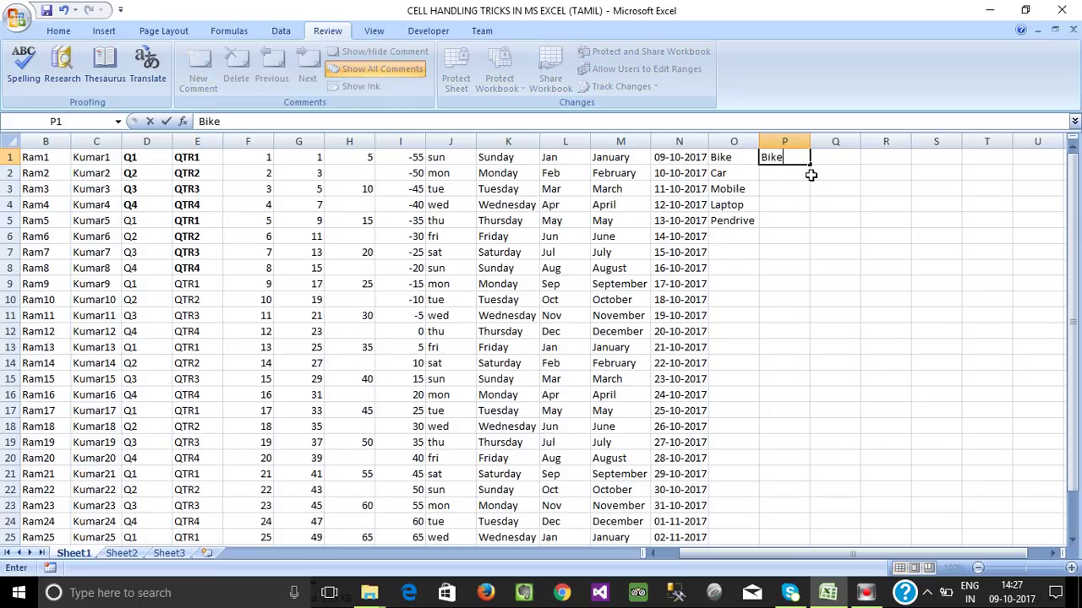
pyautogui.press('Return')
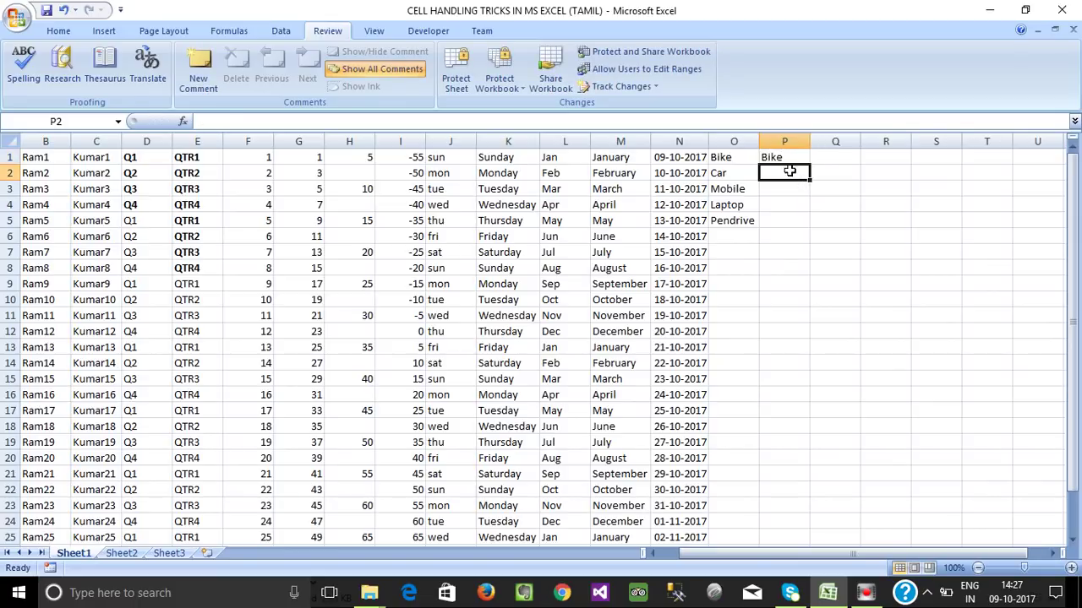
pyautogui.click(787, 159)
pyautogui.moveTo(809, 165); pyautogui.dragTo(803, 404)
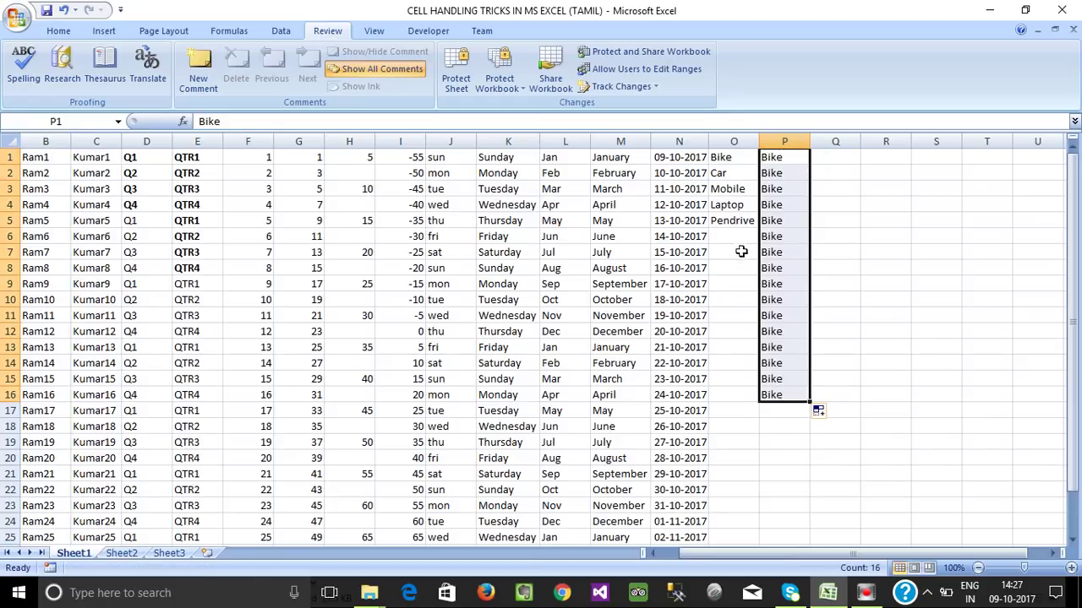
pyautogui.hotkey('ctrl', 'z')
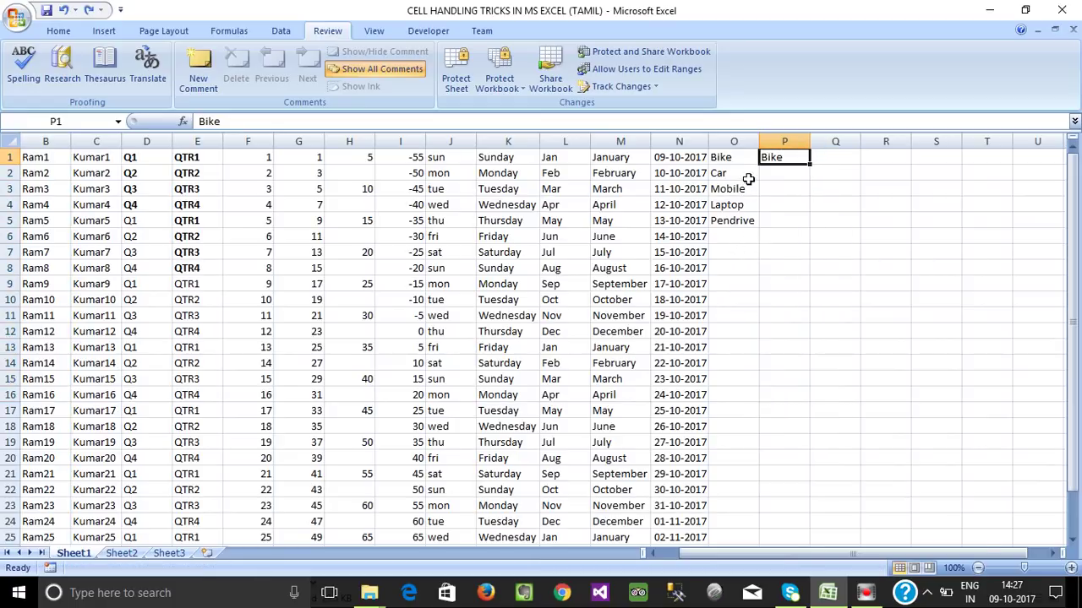
pyautogui.press('Delete')
pyautogui.click(769, 191)
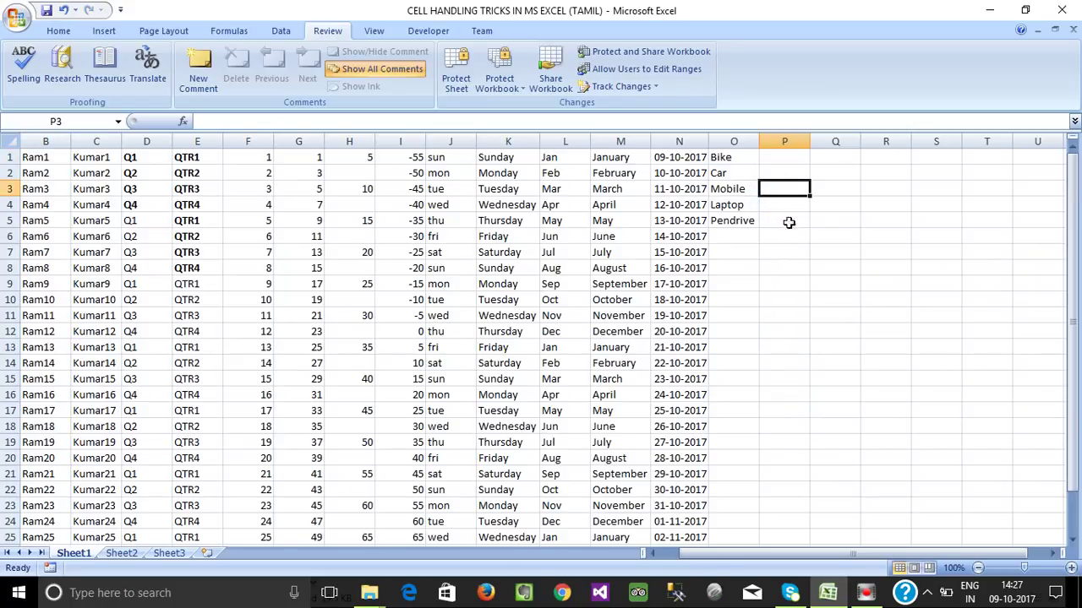
pyautogui.click(781, 224)
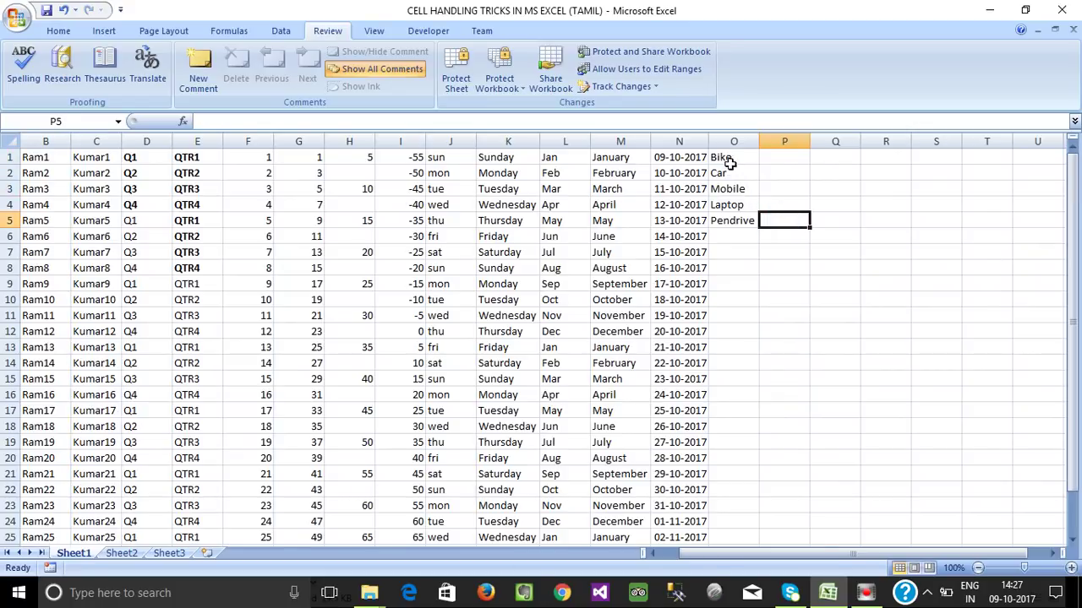
pyautogui.moveTo(34, 157)
pyautogui.mouseDown()
pyautogui.moveTo(618, 498)
pyautogui.moveTo(684, 496)
pyautogui.mouseUp()
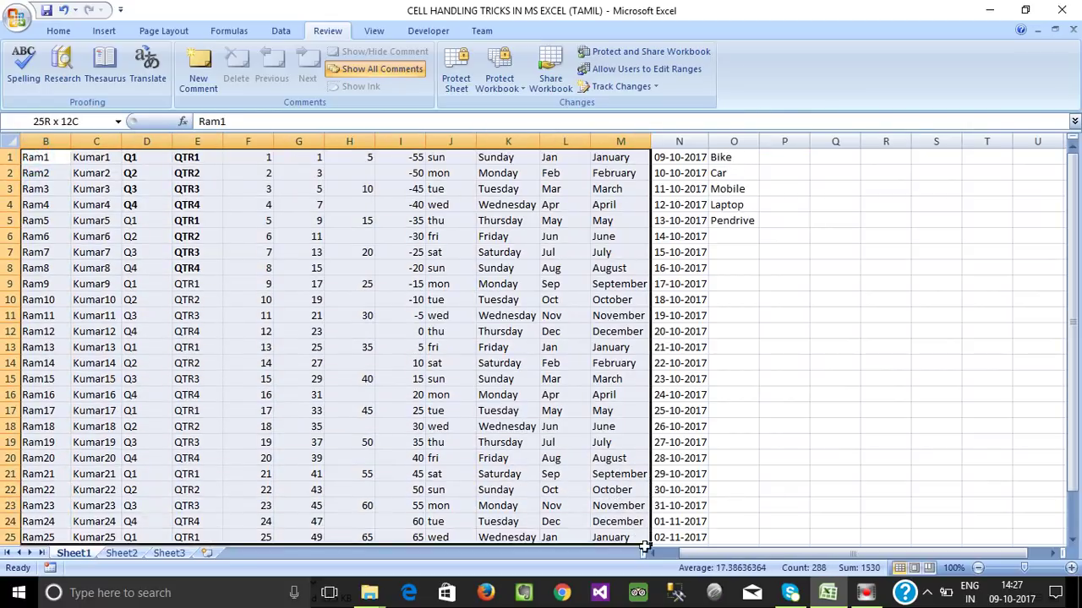
# - Make the list Bike through Pendrive in O1:O5 bold with Ctrl+B
pyautogui.scroll(2, 684, 496)
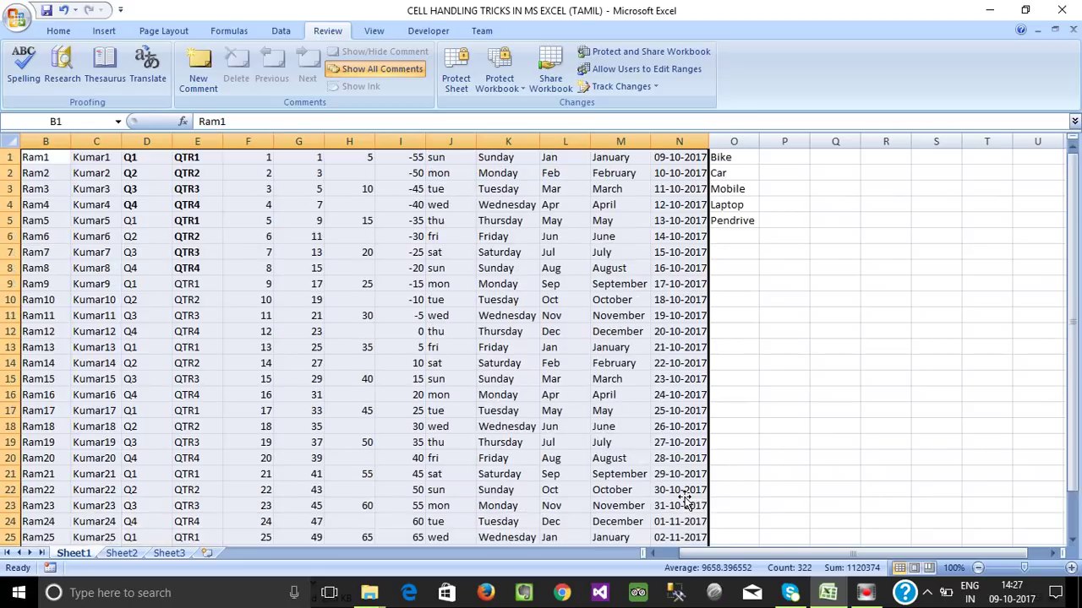
pyautogui.click(156, 189)
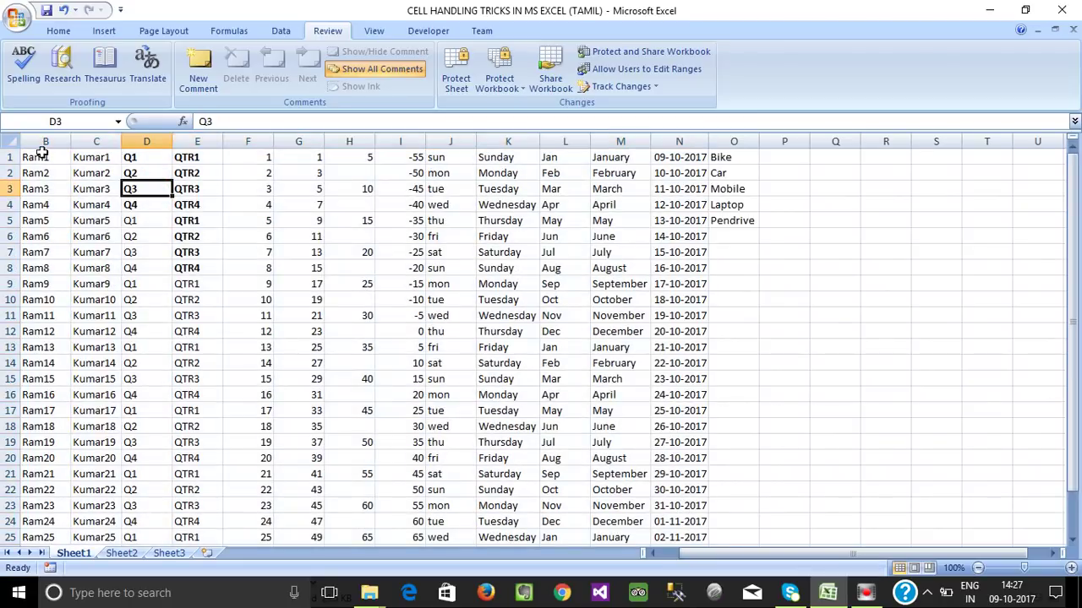
pyautogui.click(679, 156)
pyautogui.moveTo(678, 156); pyautogui.dragTo(659, 321)
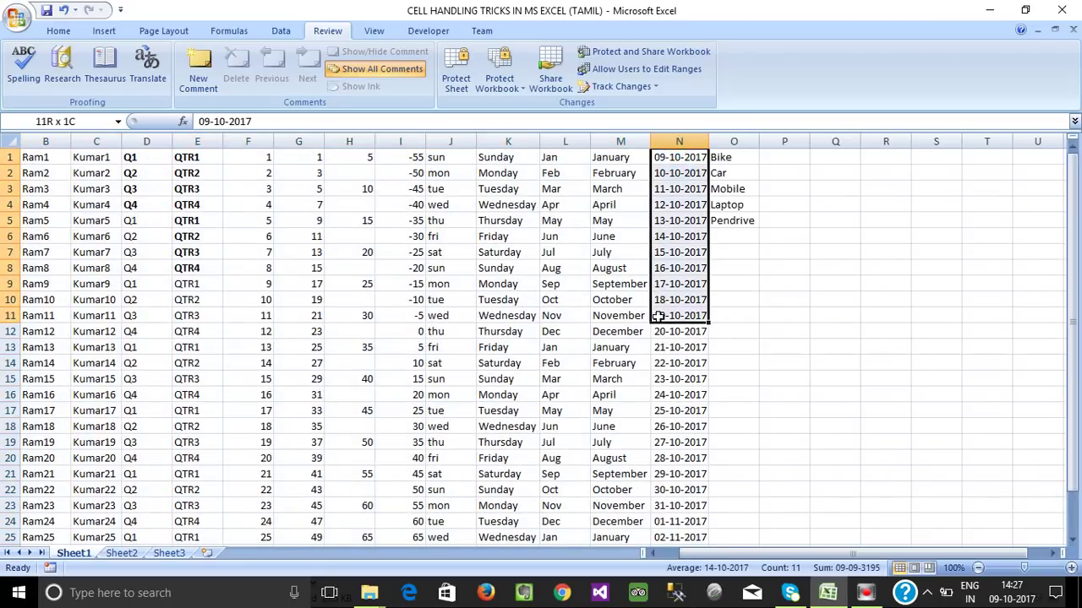
pyautogui.click(734, 258)
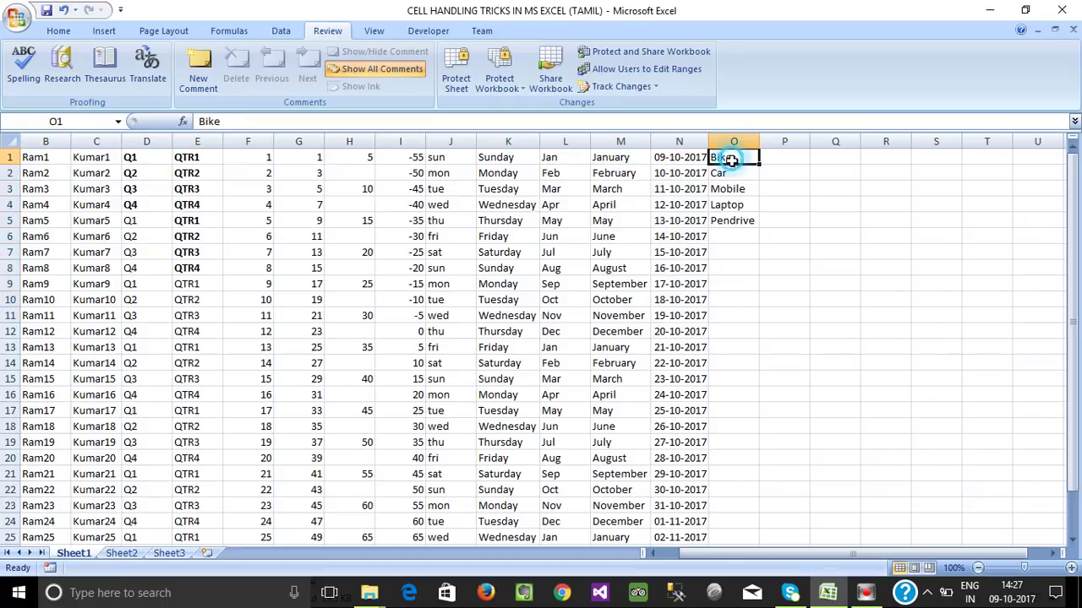
pyautogui.moveTo(728, 158); pyautogui.dragTo(742, 222)
pyautogui.hotkey('ctrl', 'b')
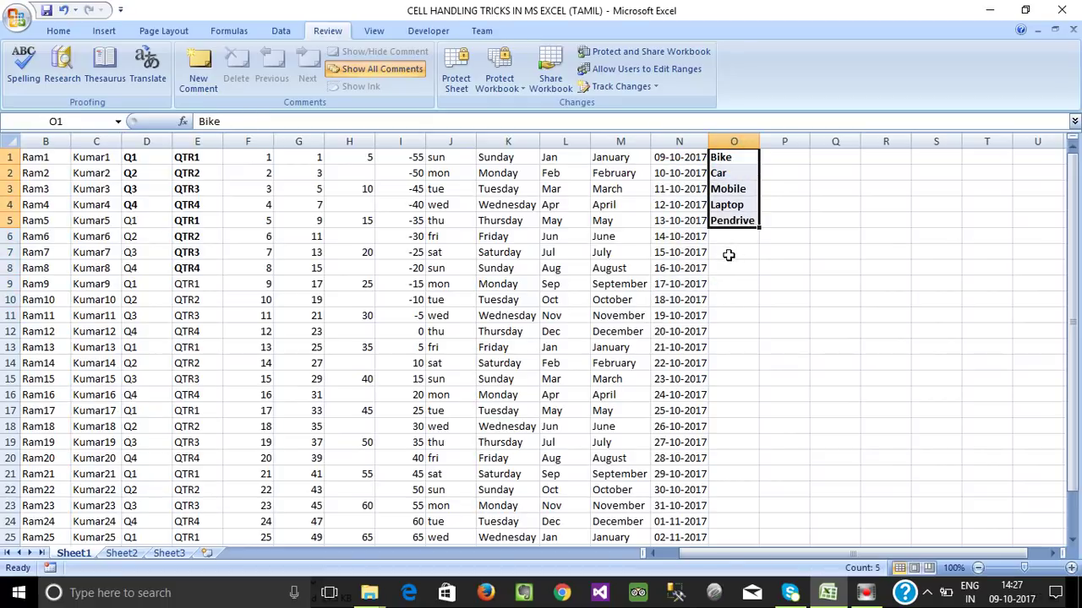
# - Reselect O1:O5 and bring up the Office button menu with recent documents
pyautogui.click(732, 252)
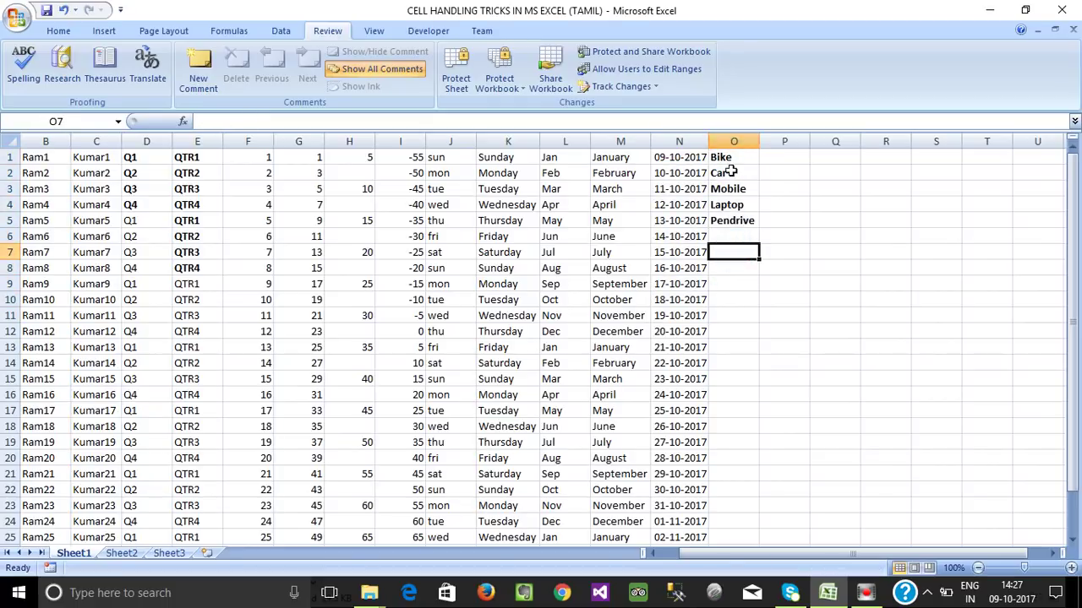
pyautogui.moveTo(725, 158); pyautogui.dragTo(732, 221)
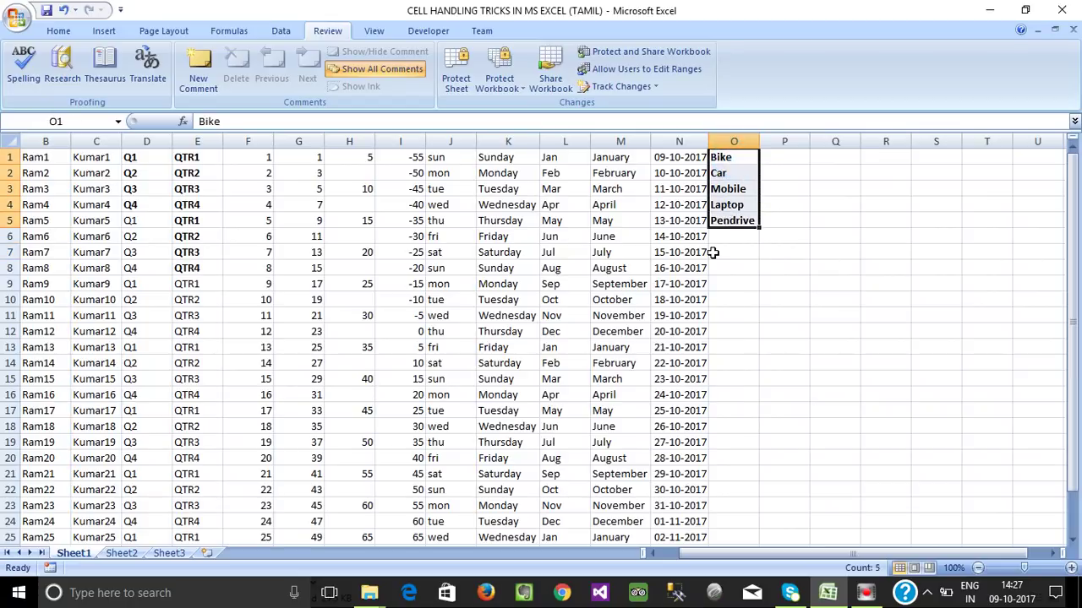
pyautogui.click(732, 239)
pyautogui.moveTo(725, 158); pyautogui.dragTo(730, 221)
pyautogui.moveTo(748, 226); pyautogui.dragTo(730, 217)
pyautogui.click(17, 18)
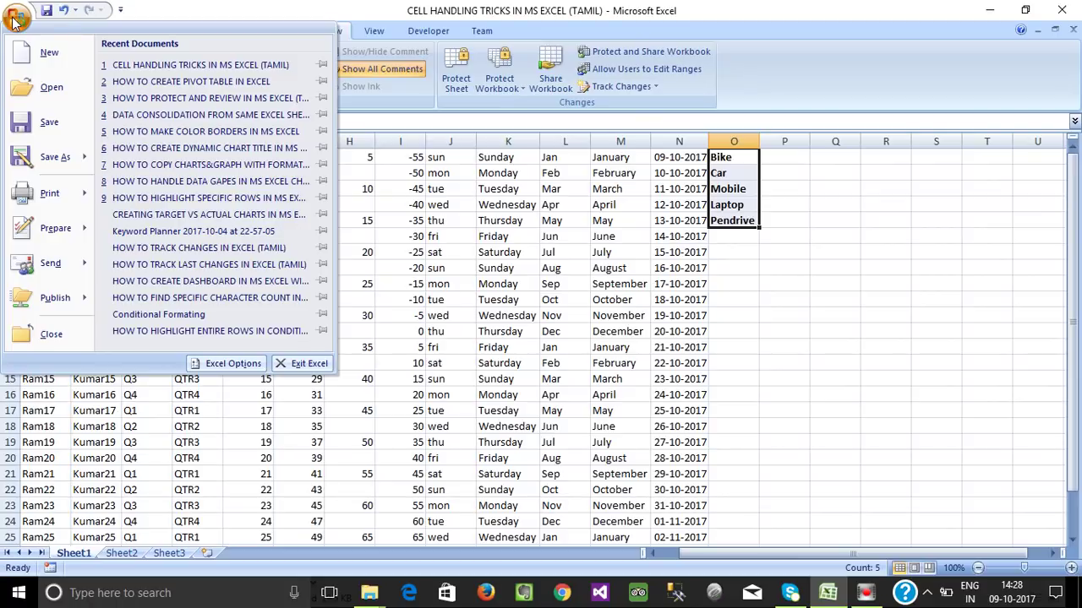
# - Review the built-in weekday and month lists in Edit Custom Lists, then cancel both dialogs
pyautogui.click(222, 371)
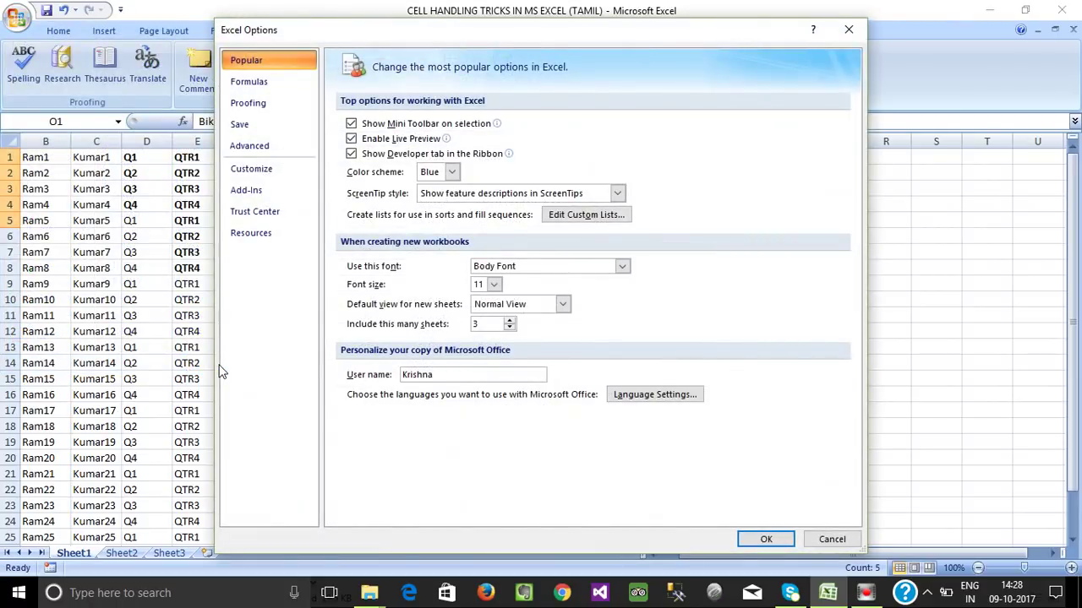
pyautogui.click(576, 216)
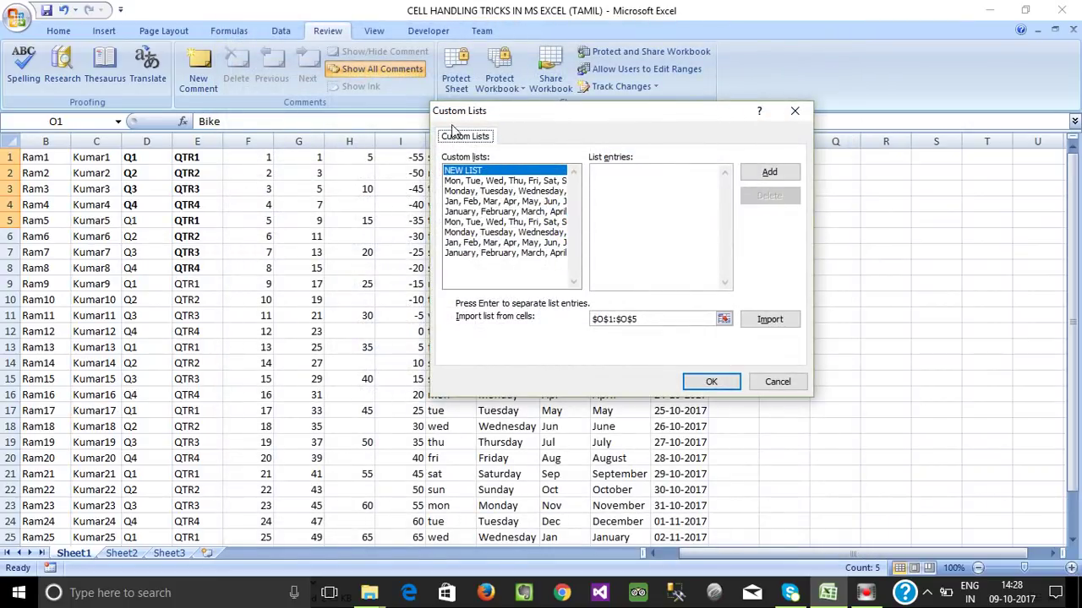
pyautogui.click(461, 181)
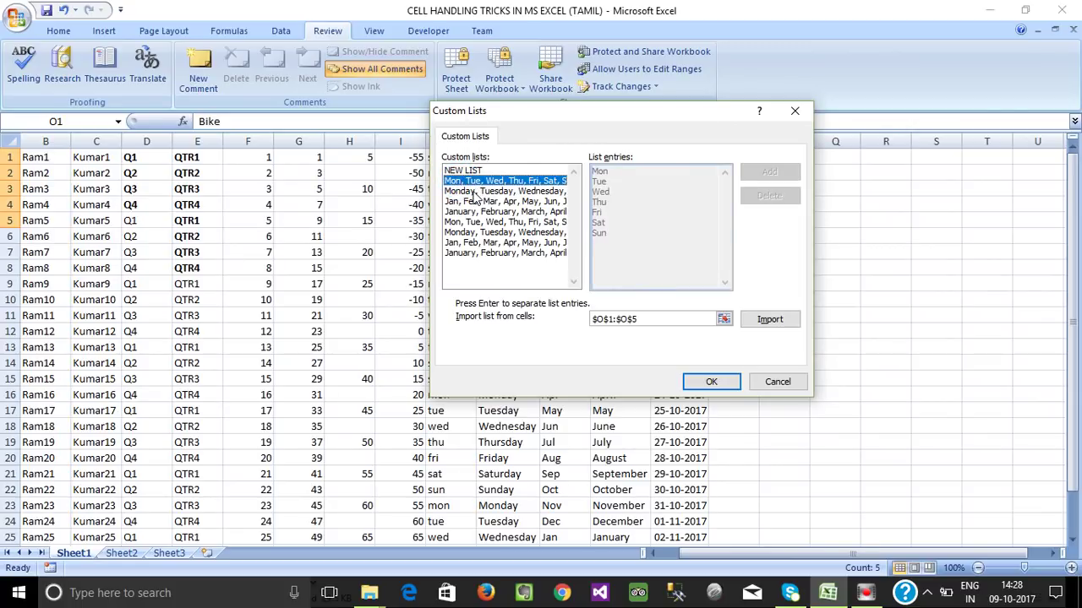
pyautogui.click(474, 192)
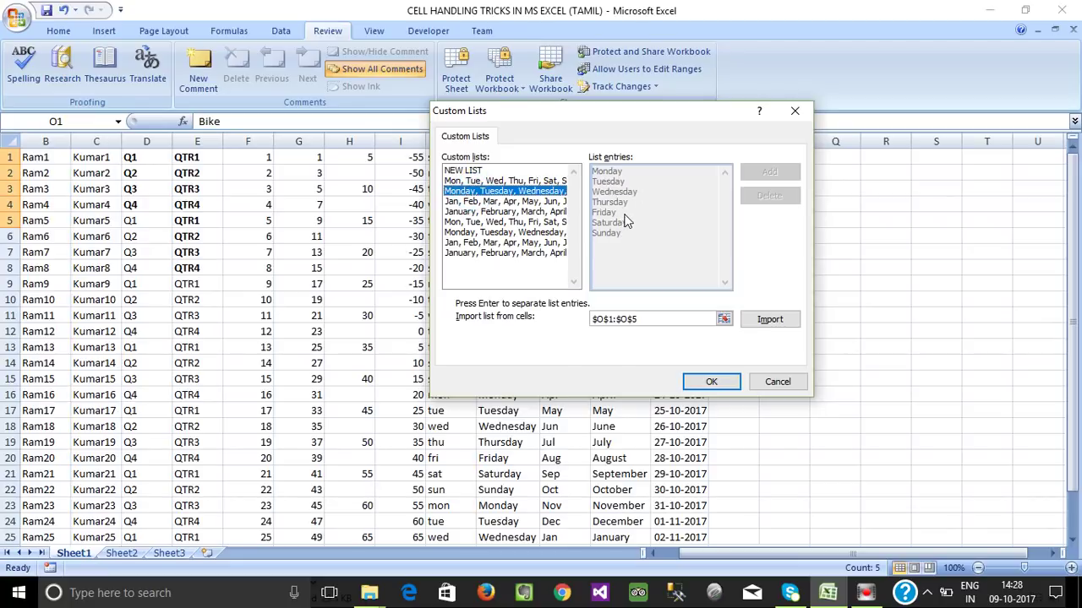
pyautogui.click(483, 203)
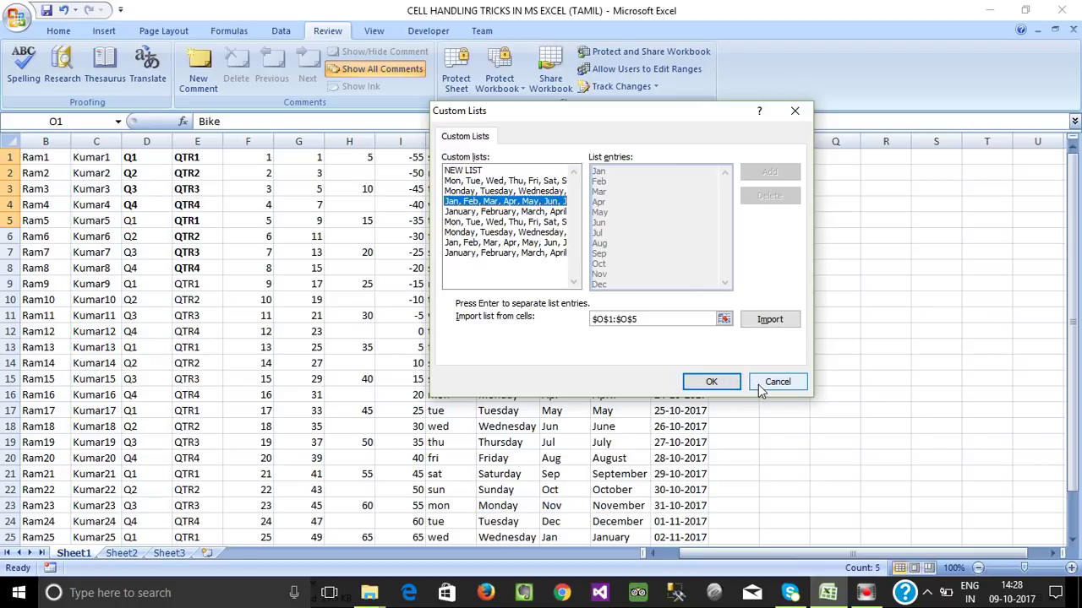
pyautogui.click(504, 244)
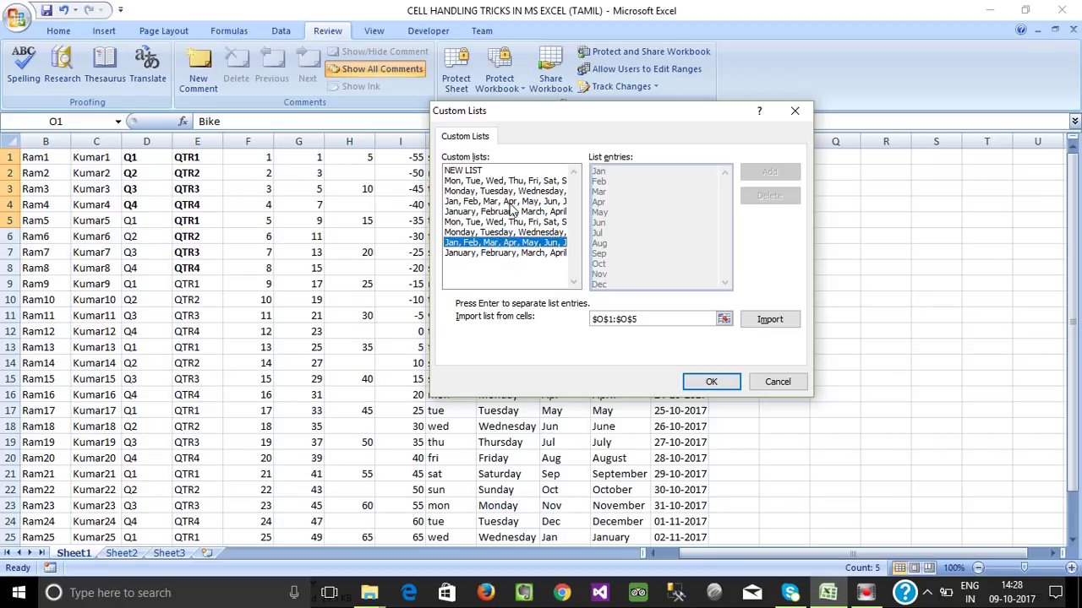
pyautogui.click(770, 381)
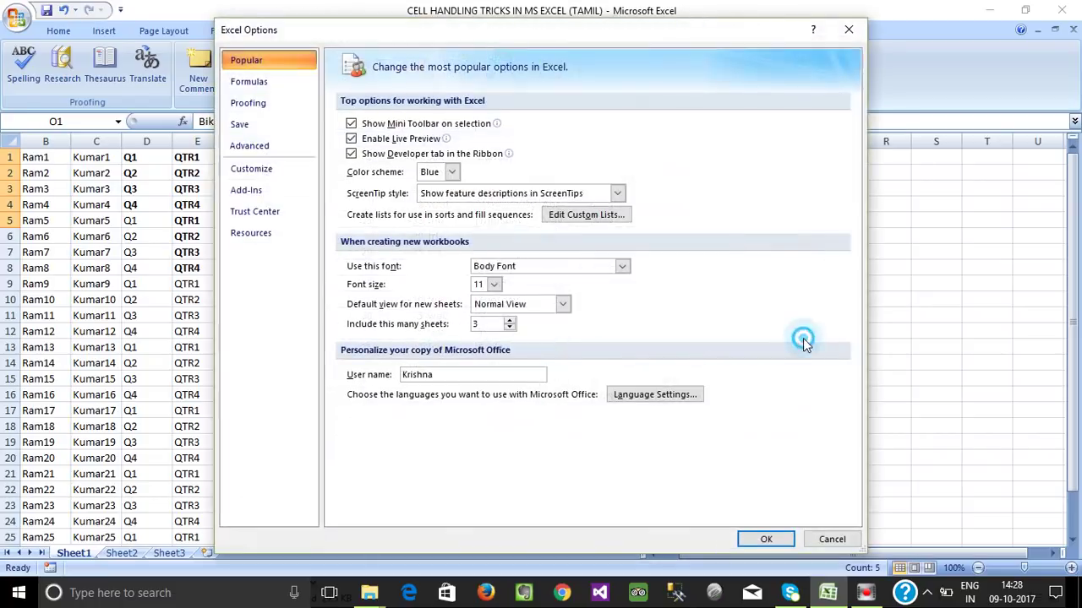
pyautogui.click(832, 541)
pyautogui.click(835, 347)
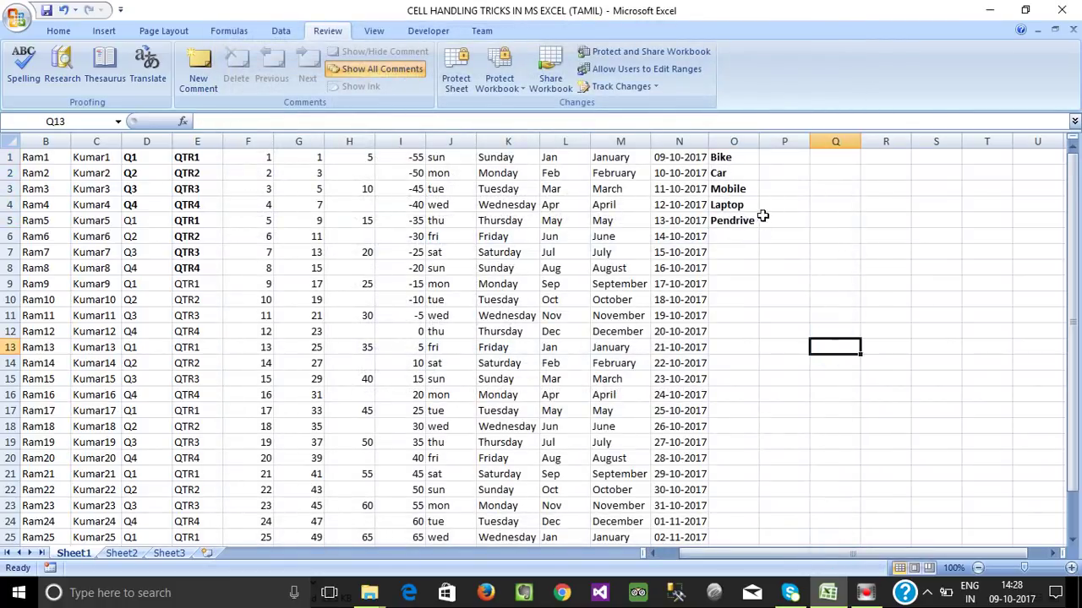
# - Widen column O to fit the entries and select Bike through Pendrive in O1:O5
pyautogui.moveTo(719, 157); pyautogui.dragTo(752, 222)
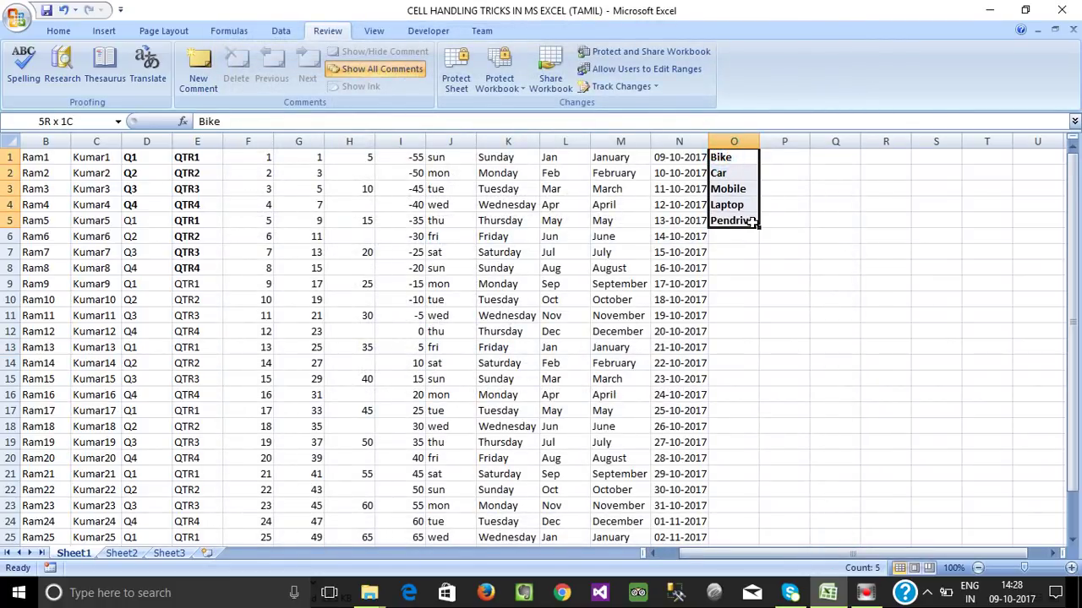
pyautogui.moveTo(759, 141); pyautogui.dragTo(783, 141)
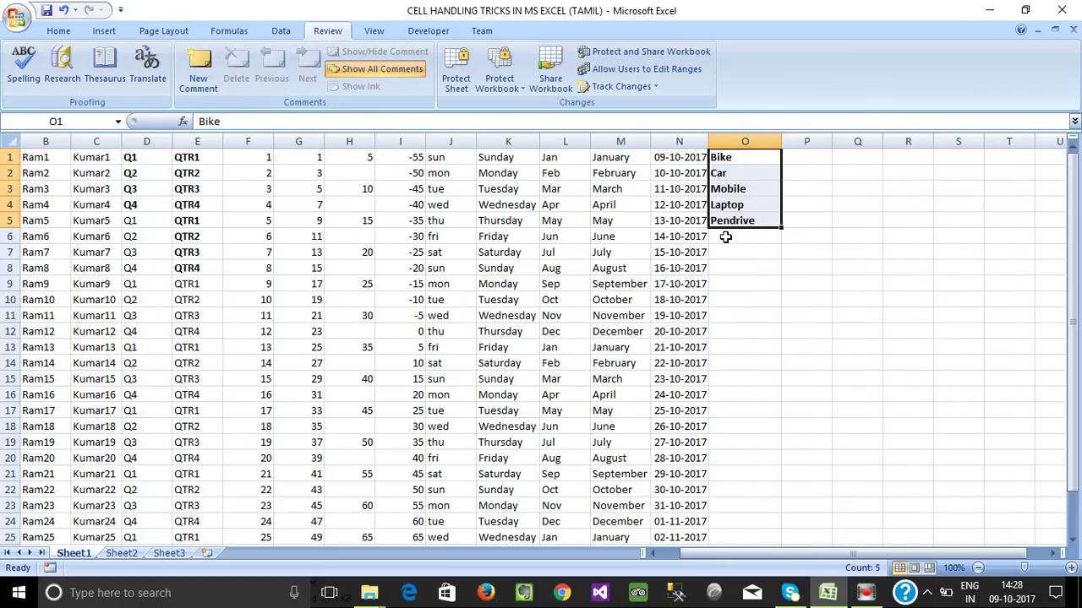
pyautogui.moveTo(720, 153); pyautogui.dragTo(728, 221)
# - Bring up Edit Custom Lists from Excel Options, then close both windows without importing
pyautogui.click(17, 18)
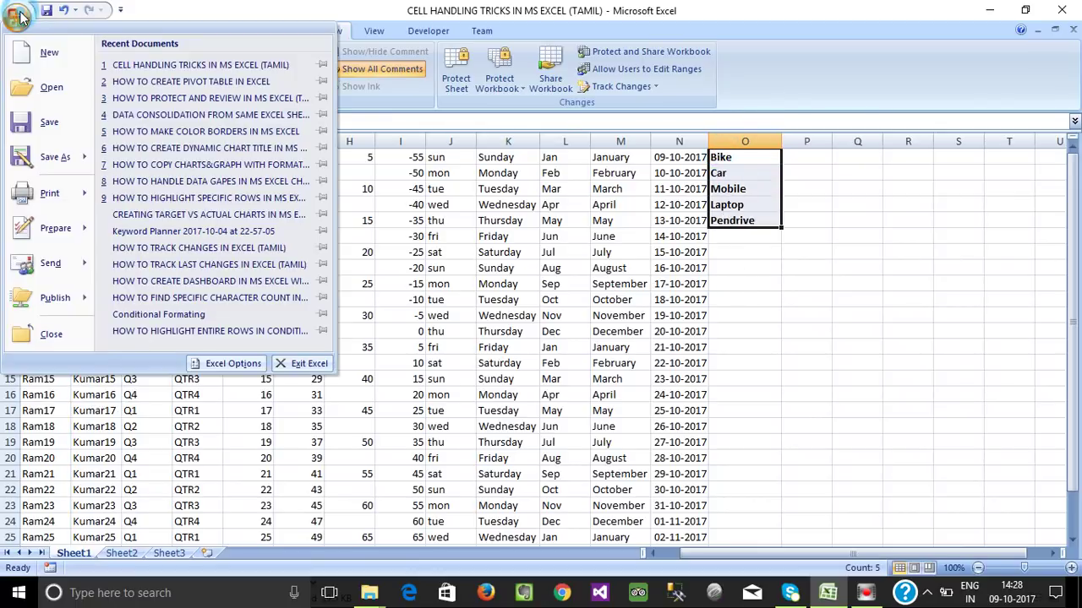
pyautogui.click(244, 367)
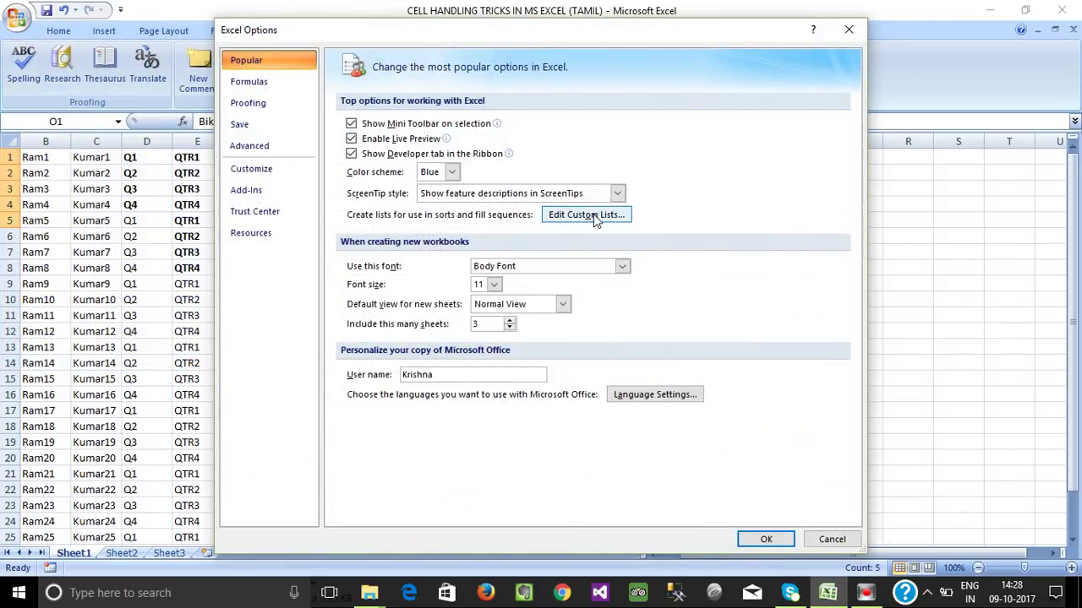
pyautogui.click(596, 217)
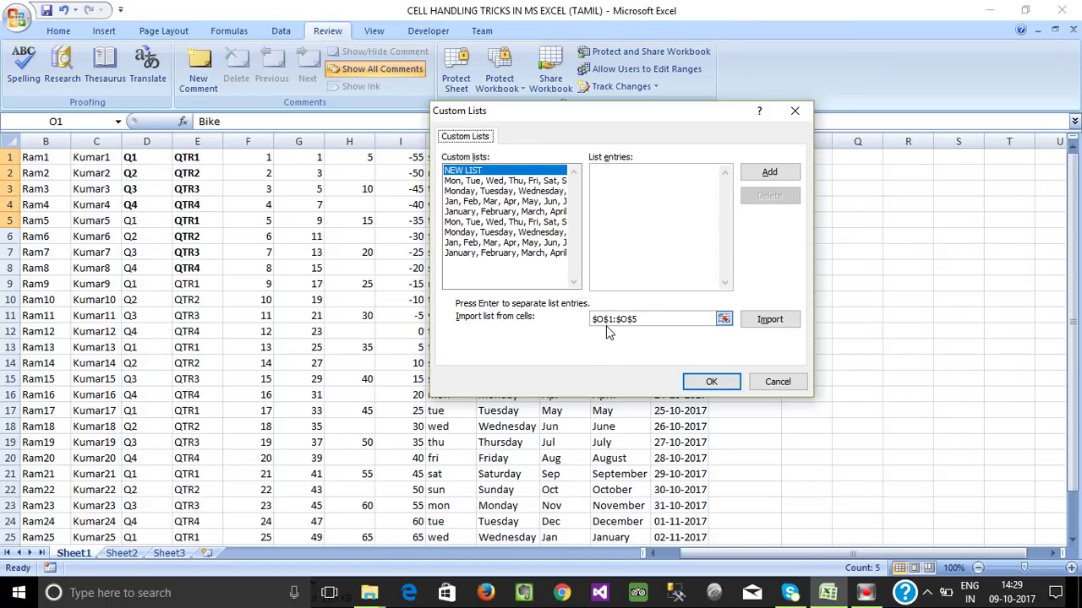
pyautogui.moveTo(674, 109); pyautogui.dragTo(480, 154)
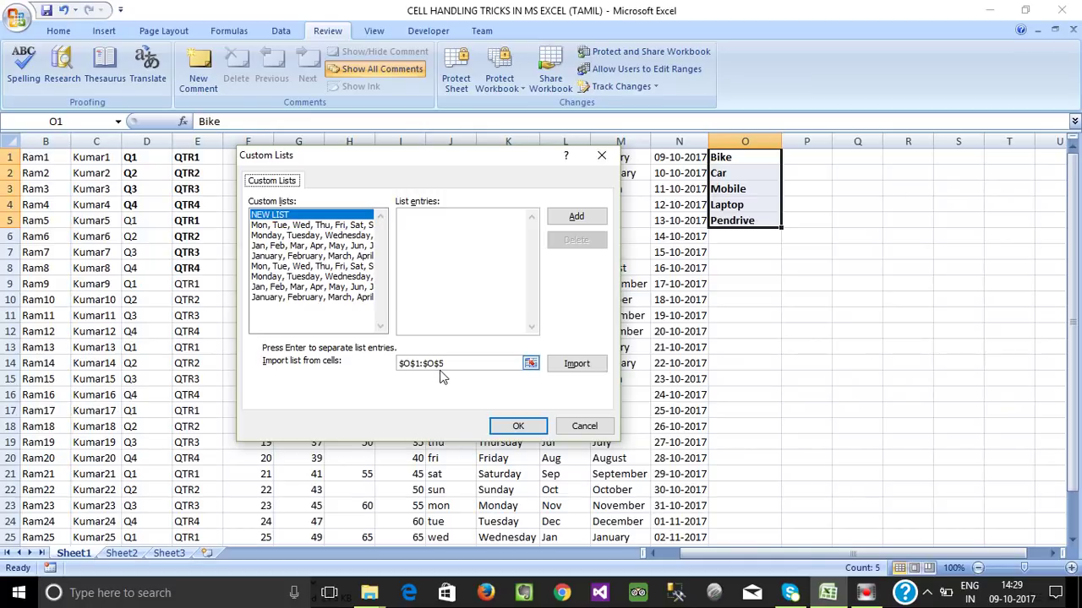
pyautogui.click(518, 426)
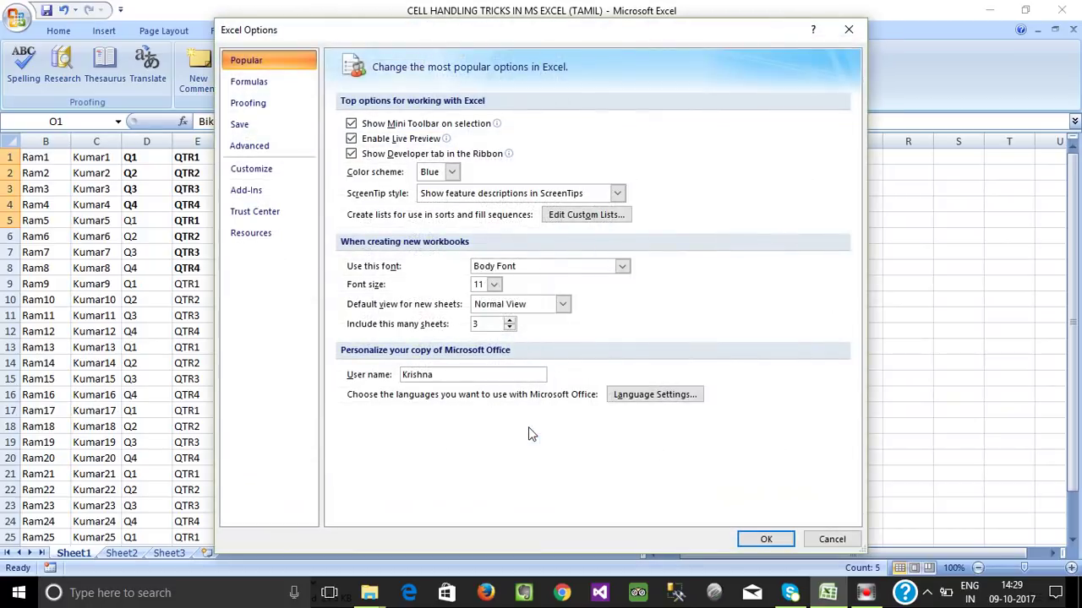
pyautogui.click(763, 543)
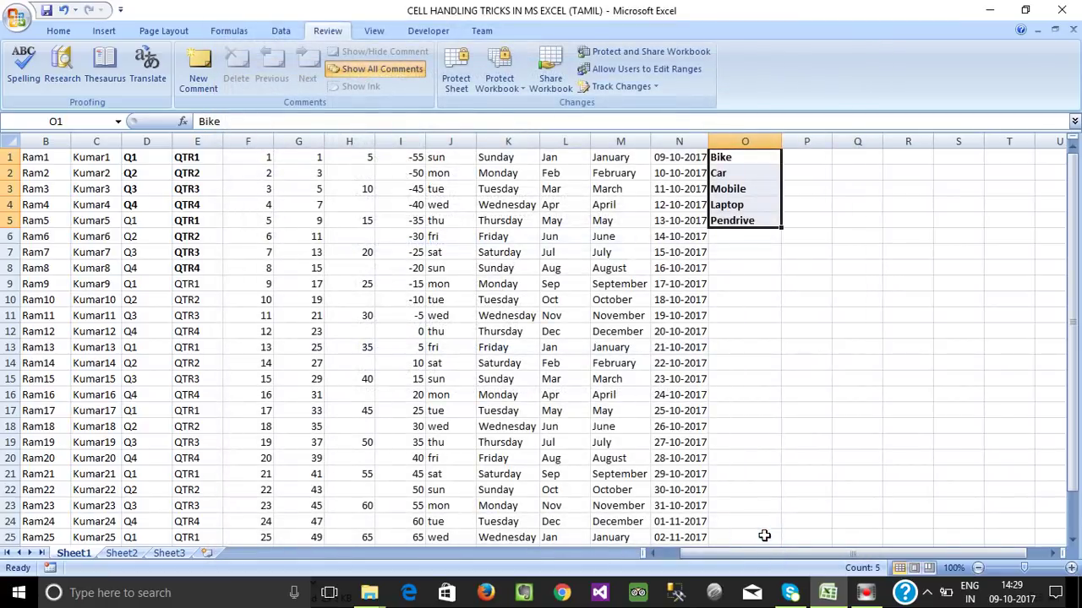
pyautogui.click(802, 379)
# - With only O1 selected, reopen Edit Custom Lists and cancel out again
pyautogui.click(769, 158)
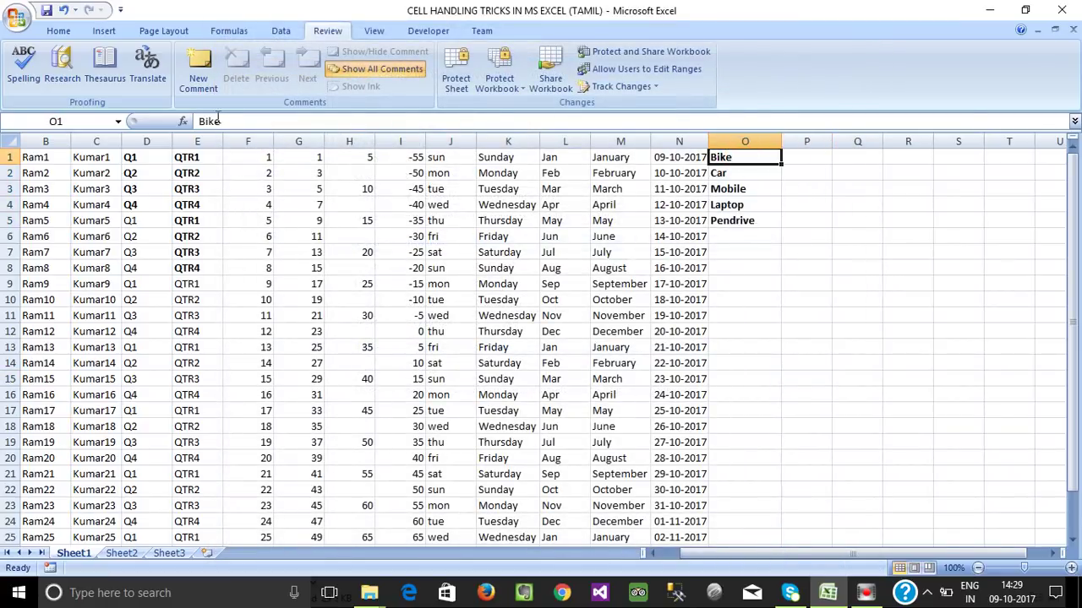
pyautogui.click(15, 18)
pyautogui.click(224, 362)
pyautogui.click(588, 216)
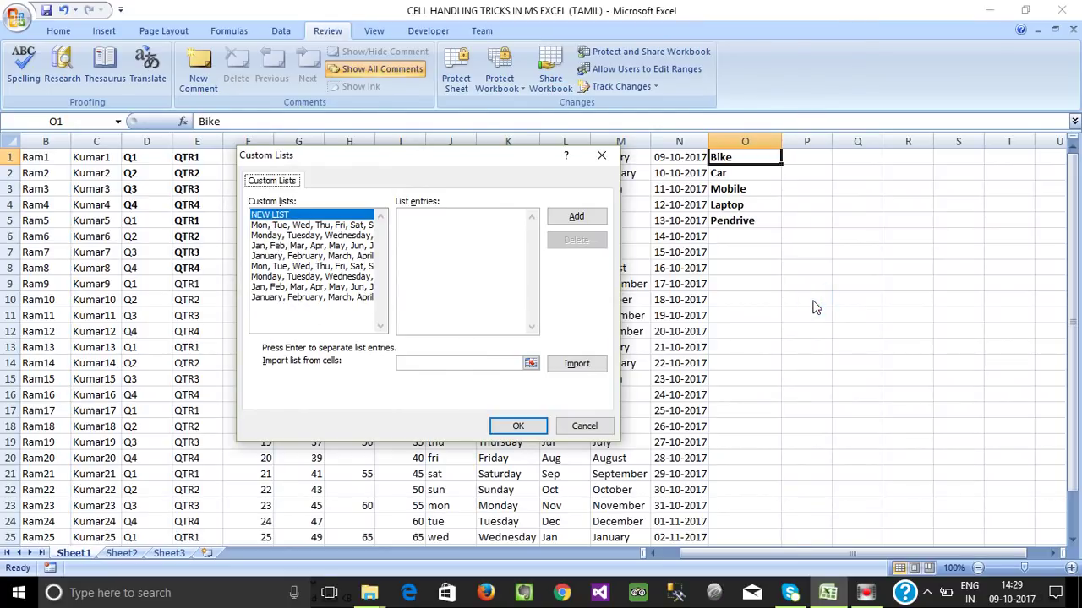
pyautogui.click(570, 430)
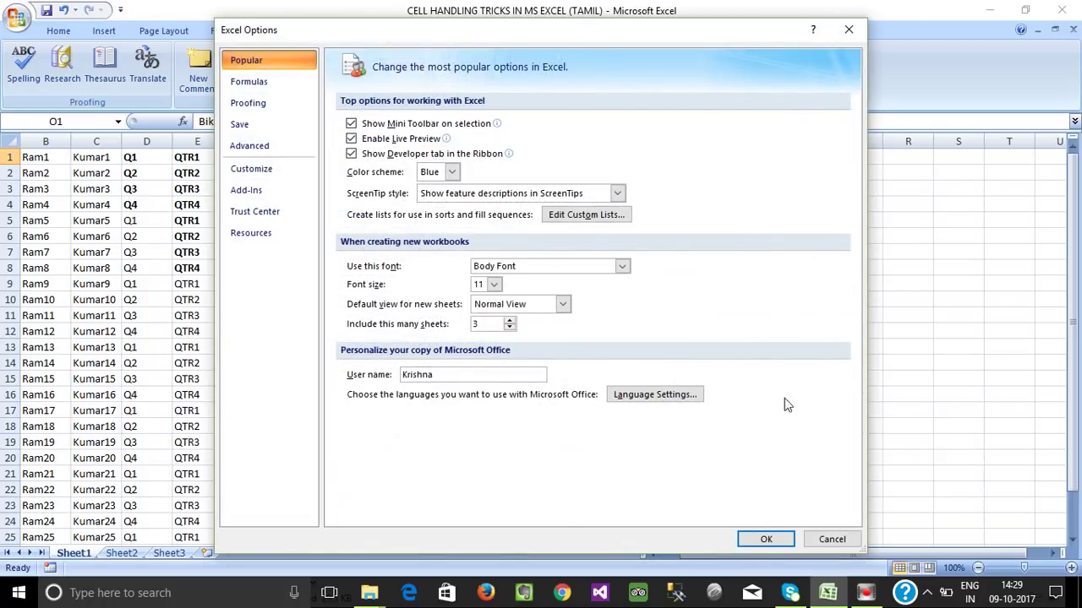
pyautogui.click(830, 539)
# - Import O1:O5 as the new Bike–Pendrive custom list and close Excel Options
pyautogui.moveTo(737, 159); pyautogui.dragTo(735, 220)
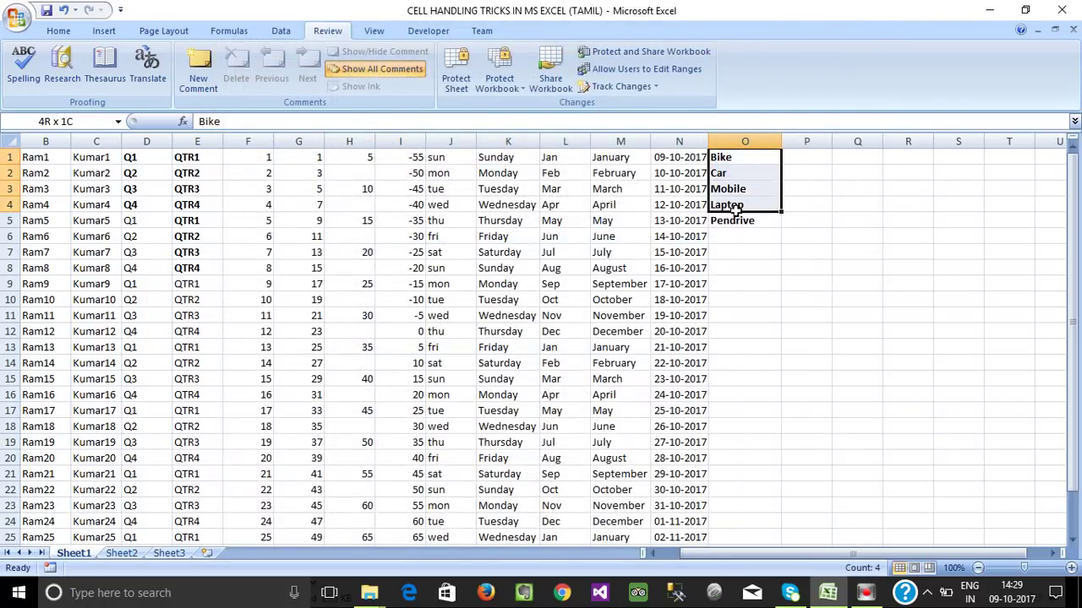
pyautogui.click(17, 18)
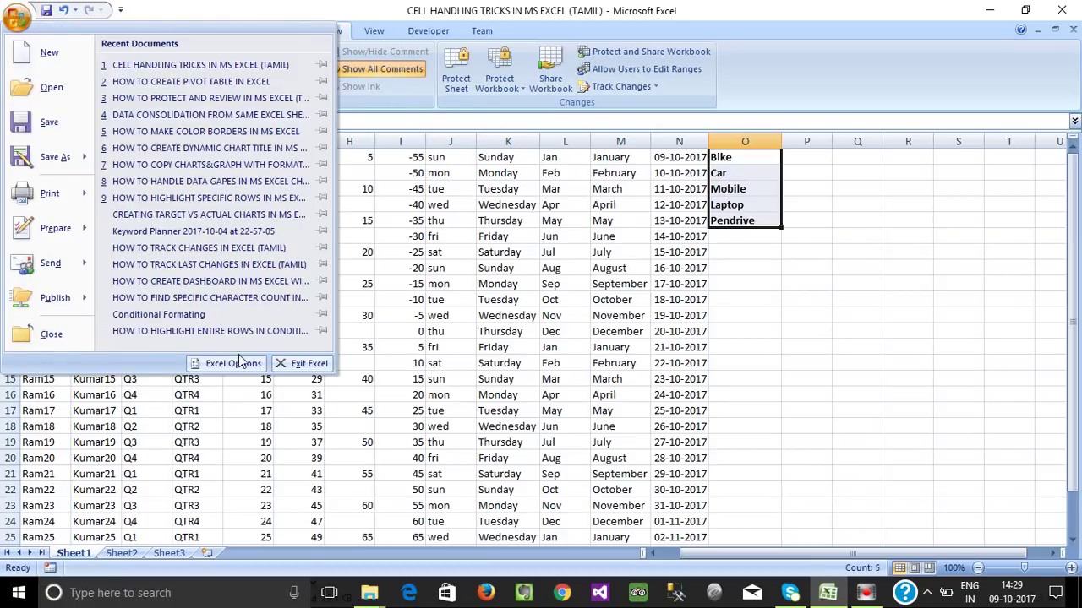
pyautogui.click(261, 363)
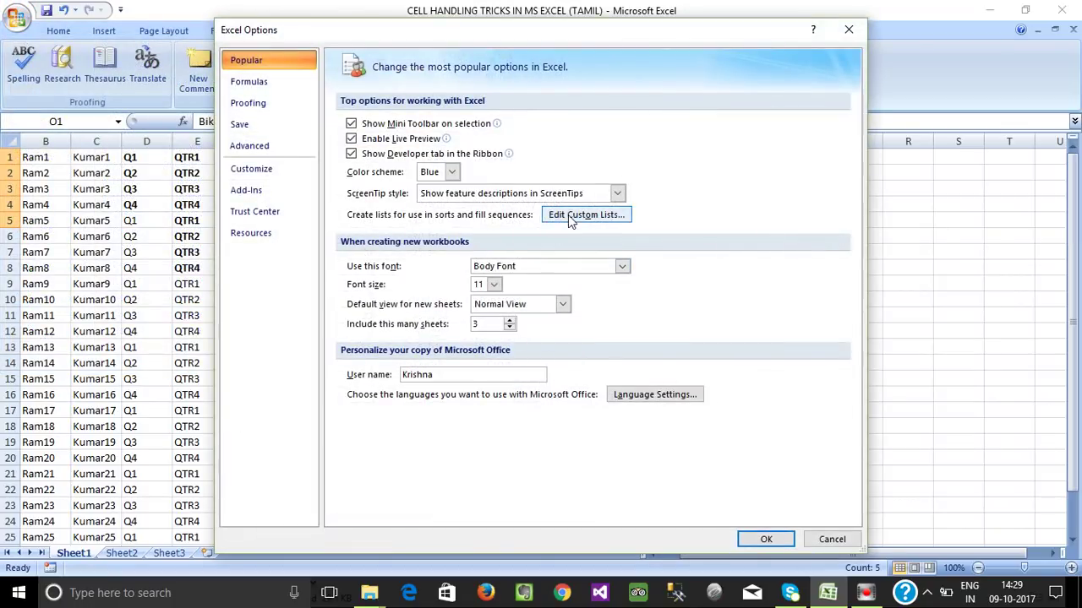
pyautogui.click(566, 214)
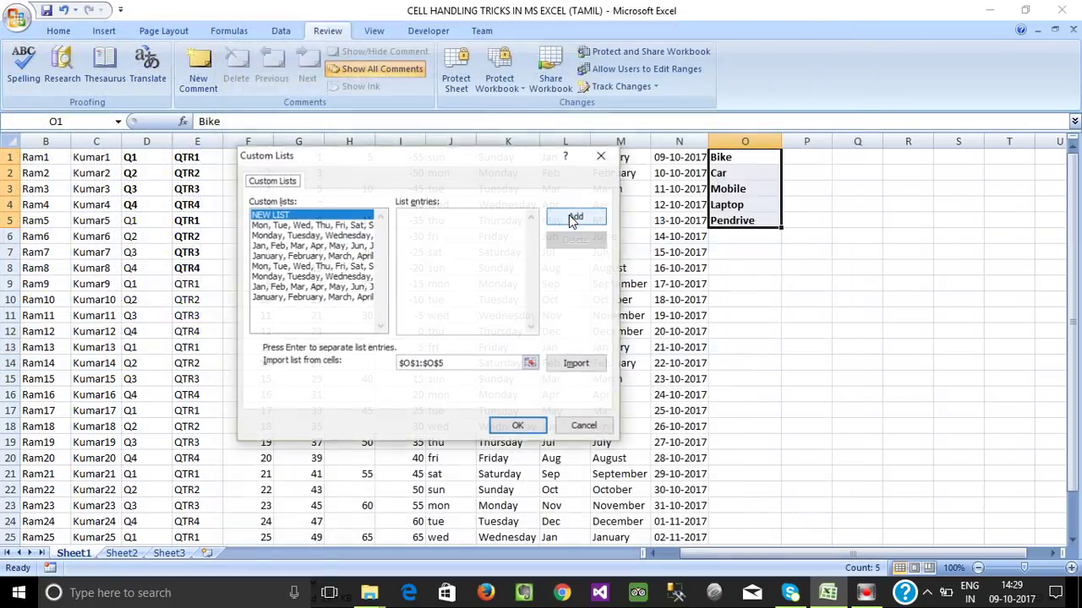
pyautogui.click(573, 366)
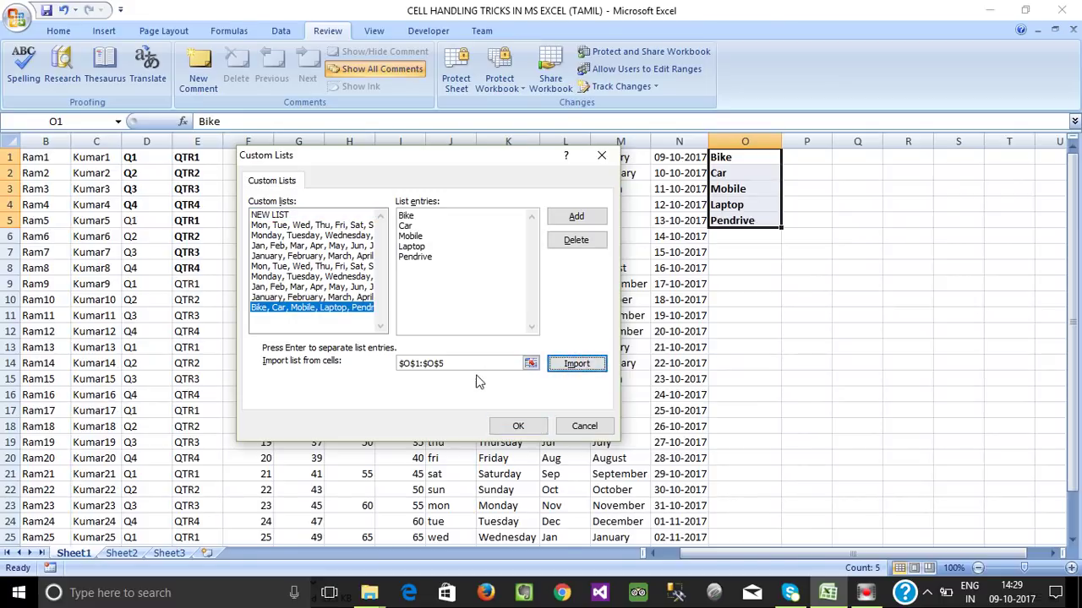
pyautogui.click(527, 432)
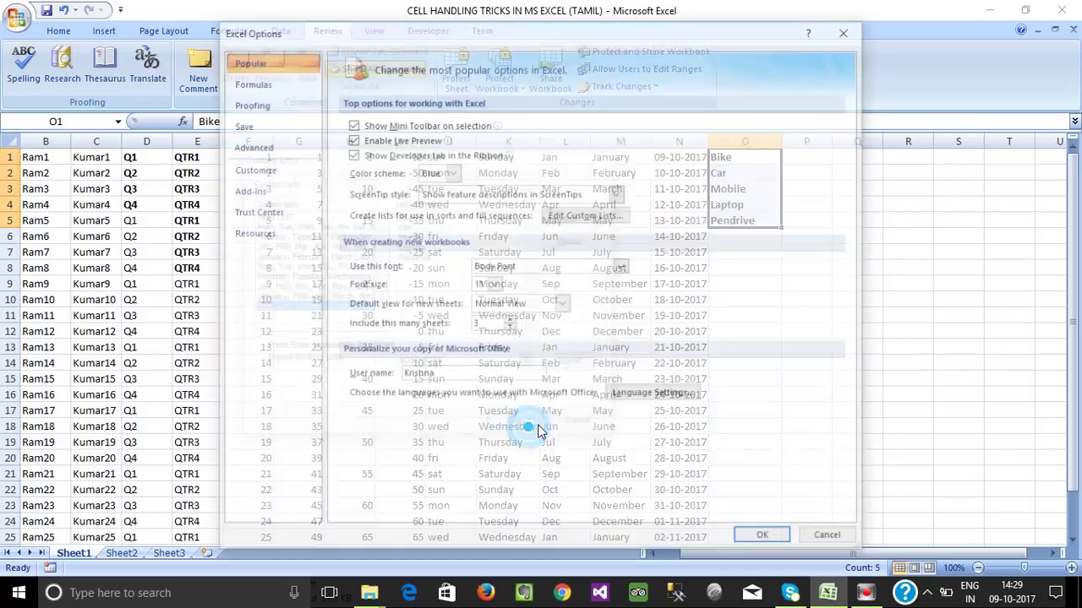
pyautogui.click(788, 546)
pyautogui.click(756, 285)
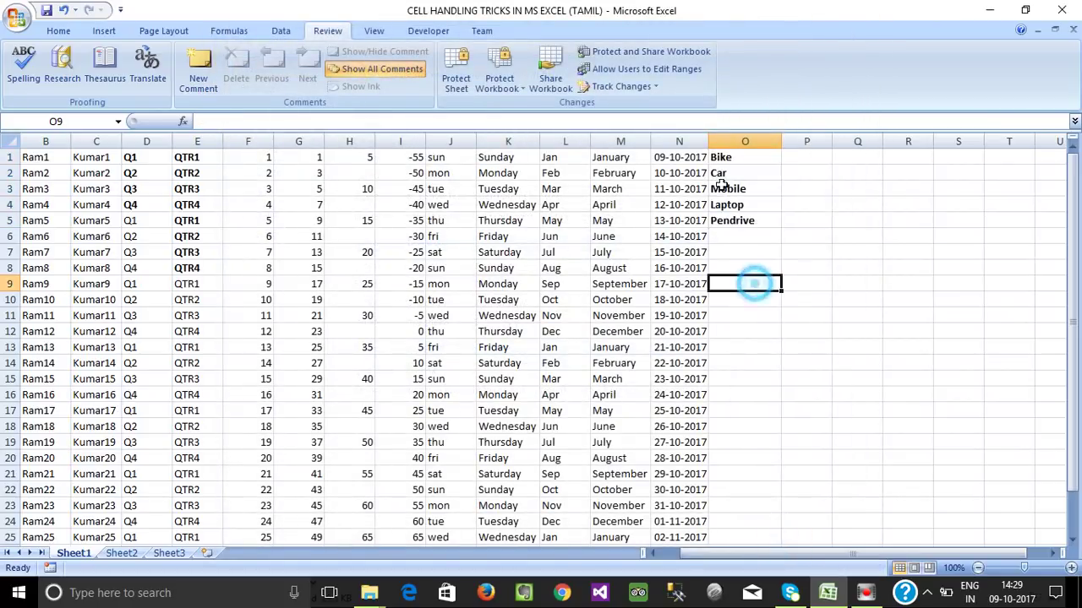
pyautogui.click(15, 17)
pyautogui.click(299, 363)
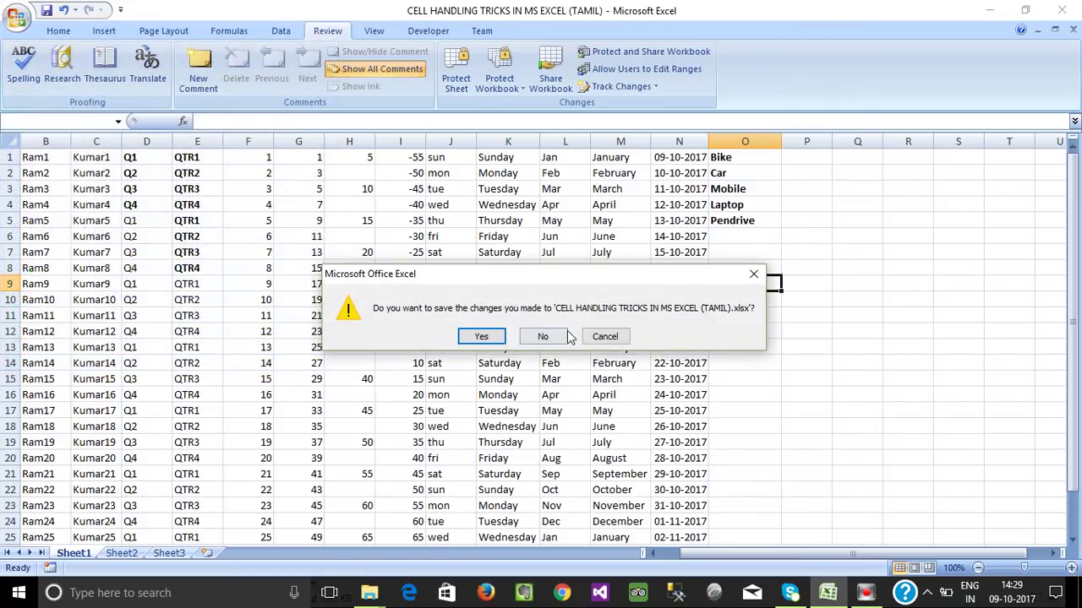
pyautogui.click(624, 345)
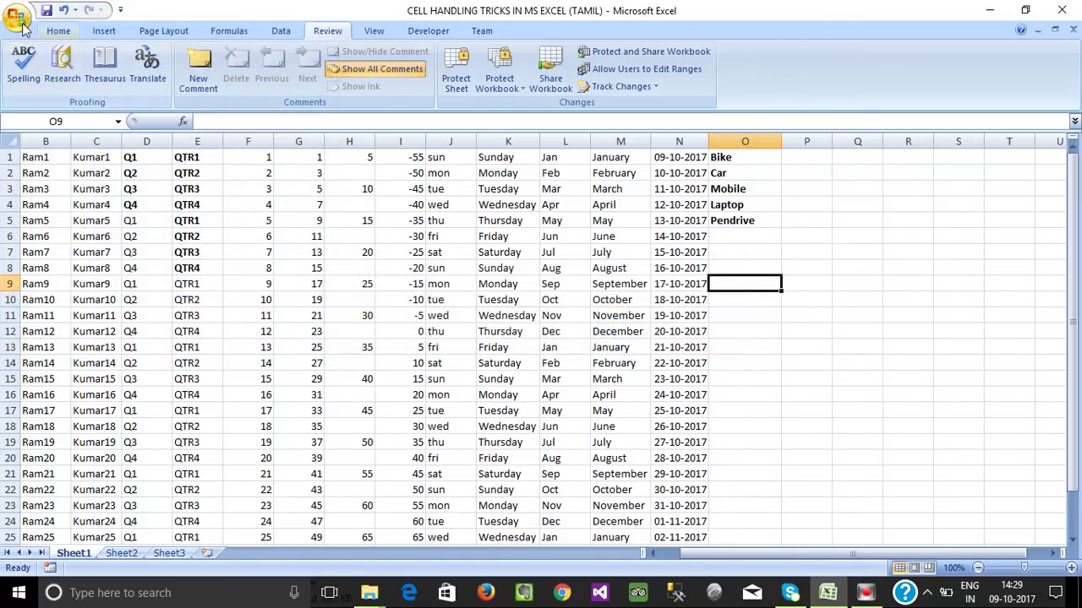
pyautogui.click(15, 17)
pyautogui.click(224, 364)
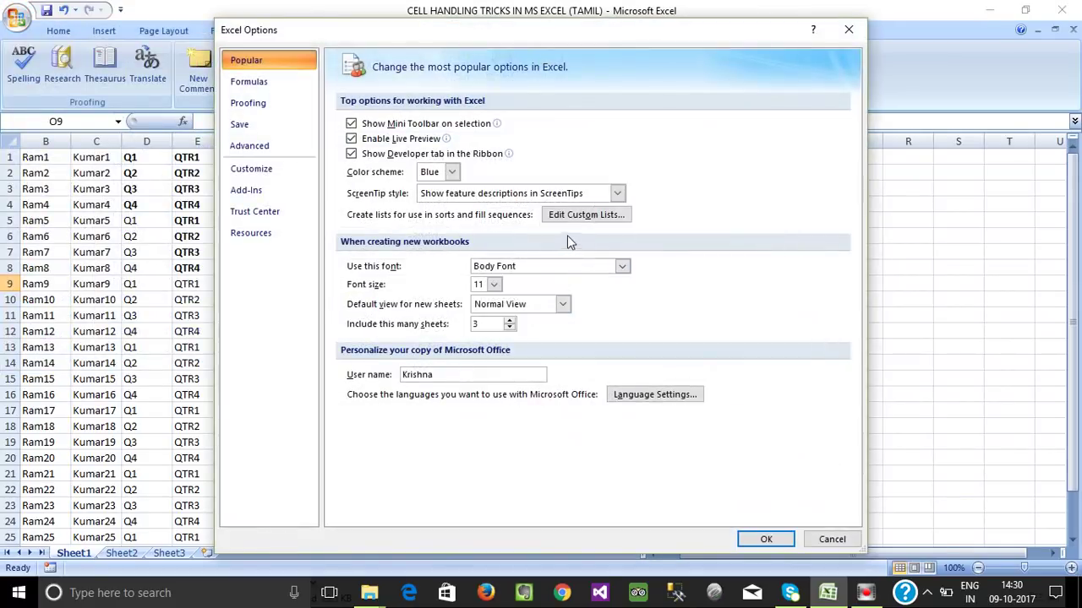
pyautogui.click(577, 218)
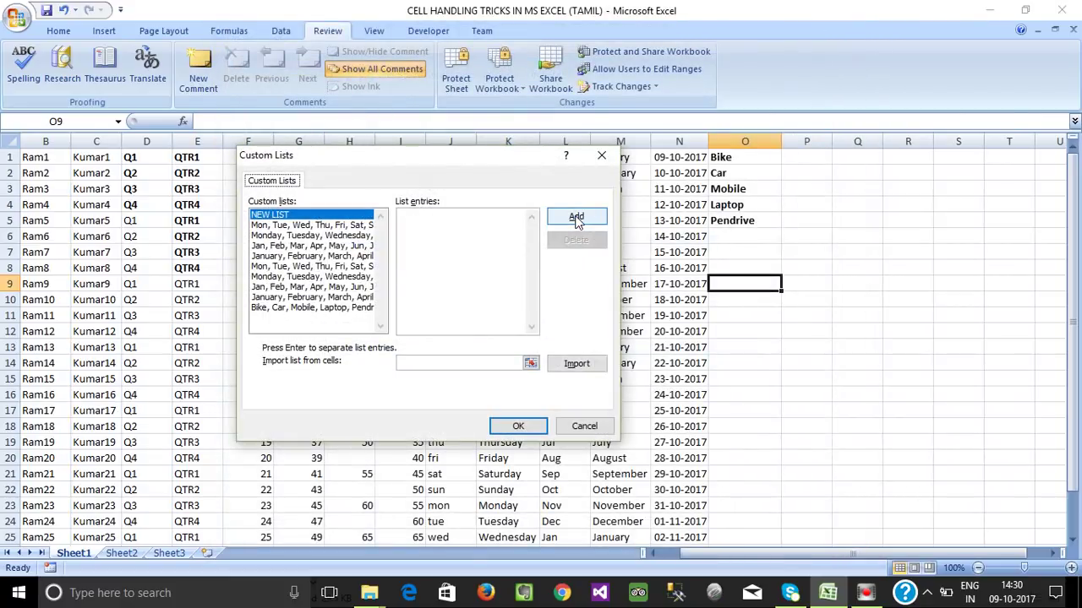
pyautogui.click(264, 310)
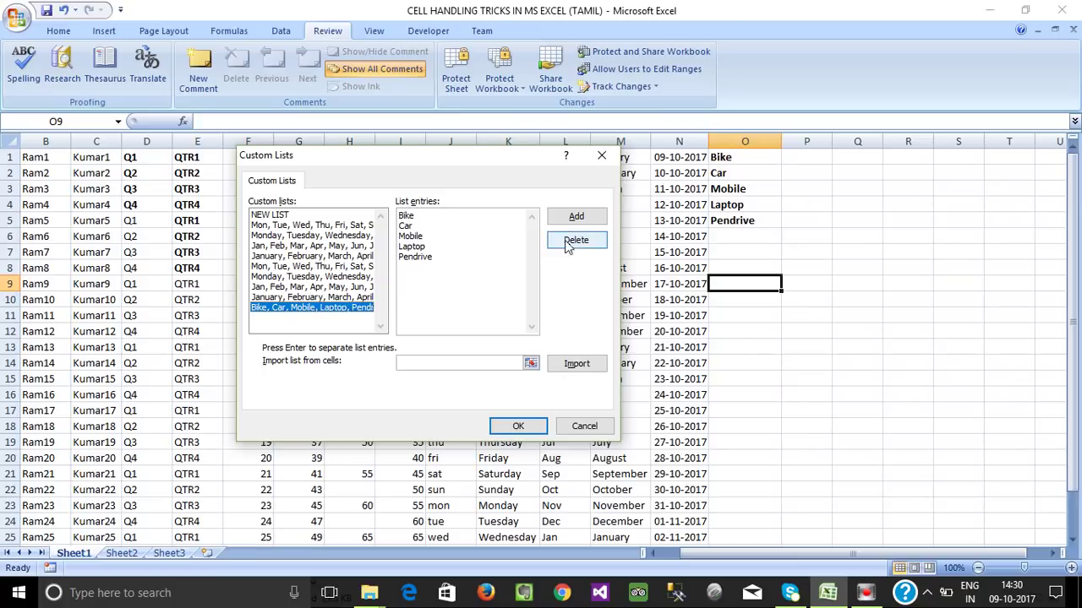
pyautogui.click(406, 218)
pyautogui.moveTo(416, 226); pyautogui.dragTo(394, 224)
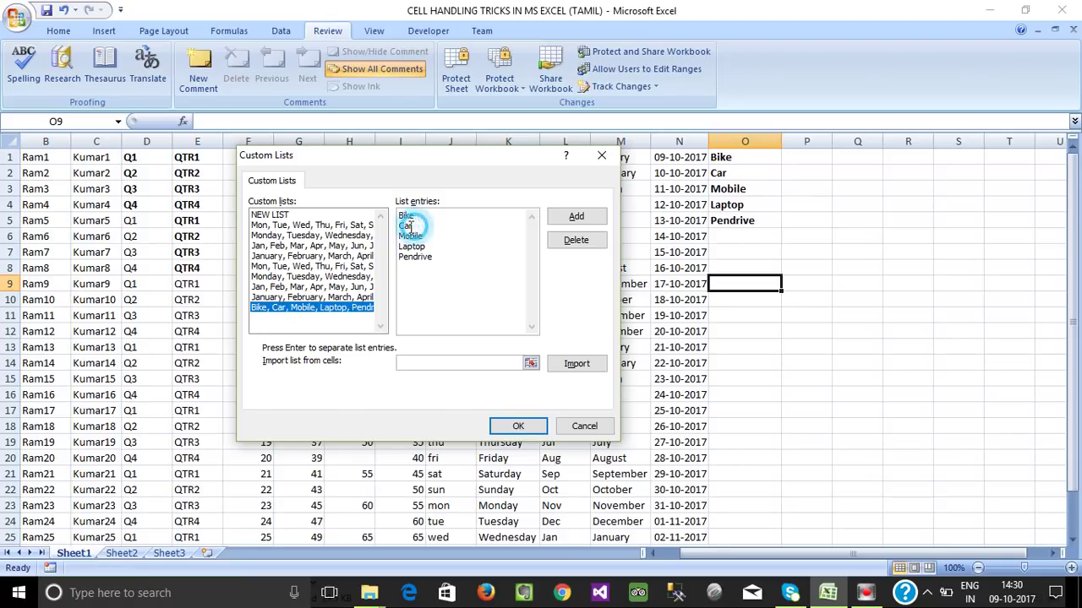
pyautogui.doubleClick(405, 216)
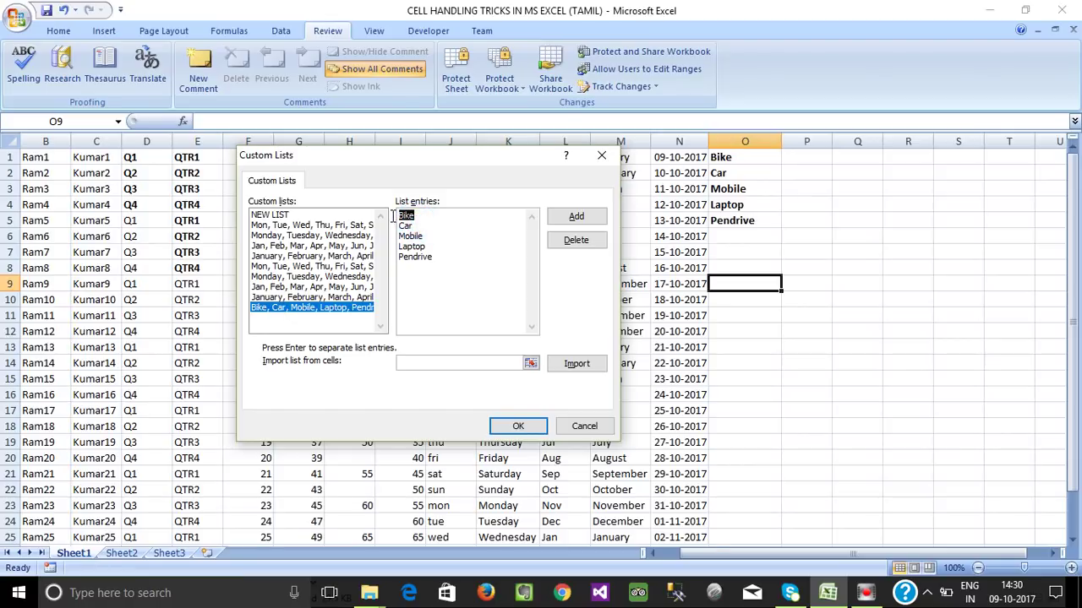
pyautogui.click(307, 236)
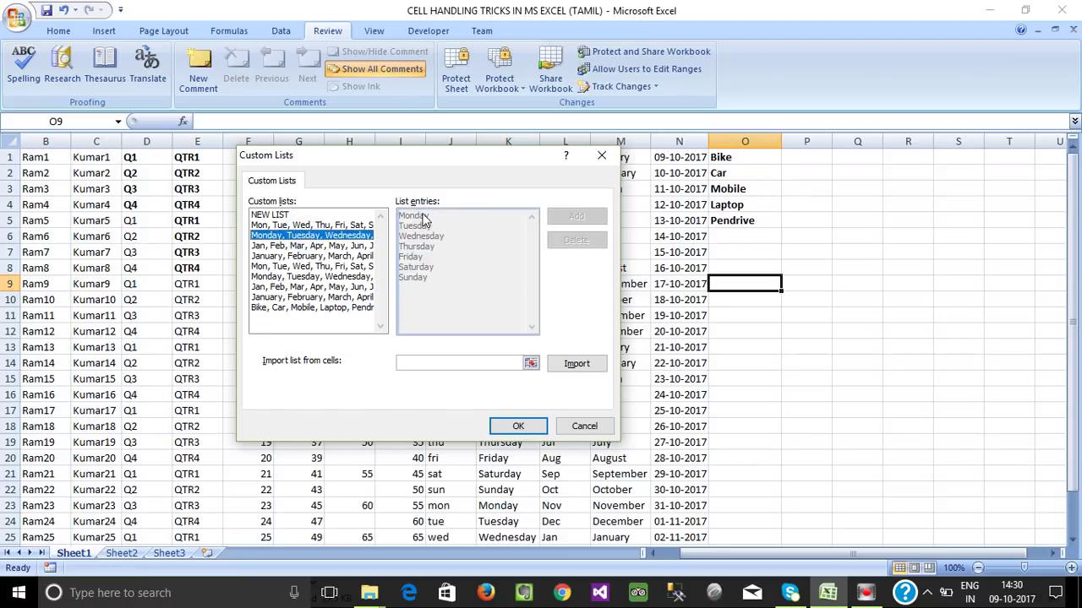
pyautogui.click(299, 307)
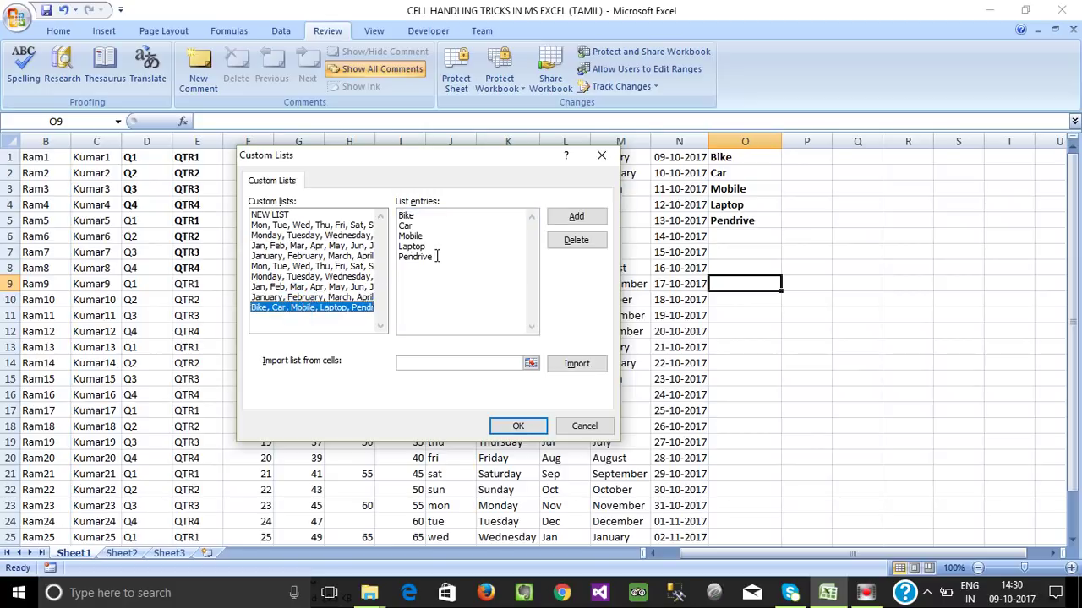
pyautogui.moveTo(433, 257); pyautogui.dragTo(401, 226)
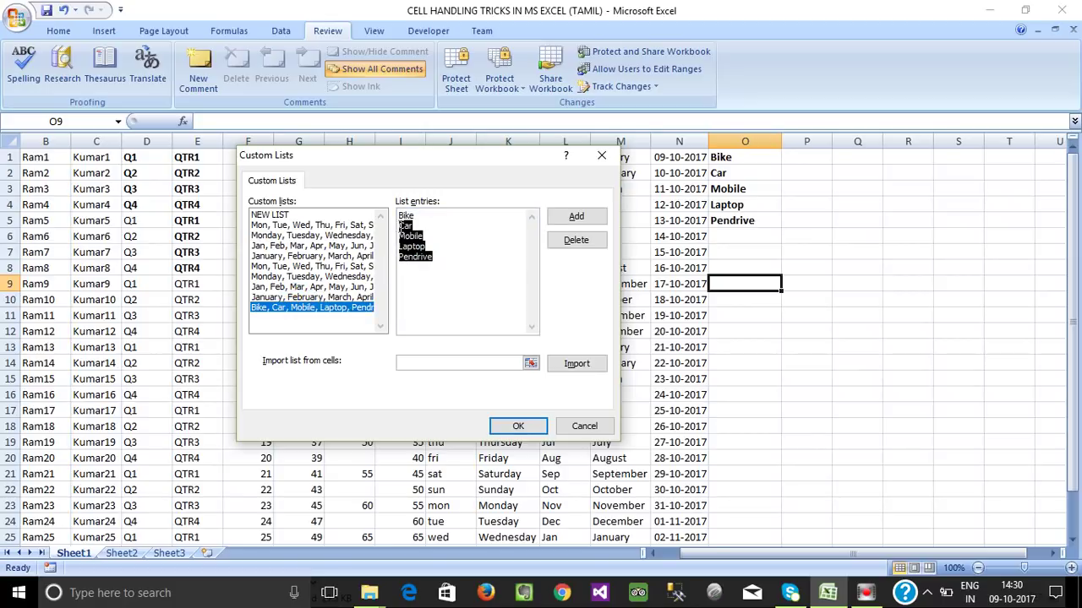
pyautogui.click(452, 262)
pyautogui.click(589, 426)
pyautogui.click(845, 539)
pyautogui.click(804, 378)
pyautogui.click(804, 157)
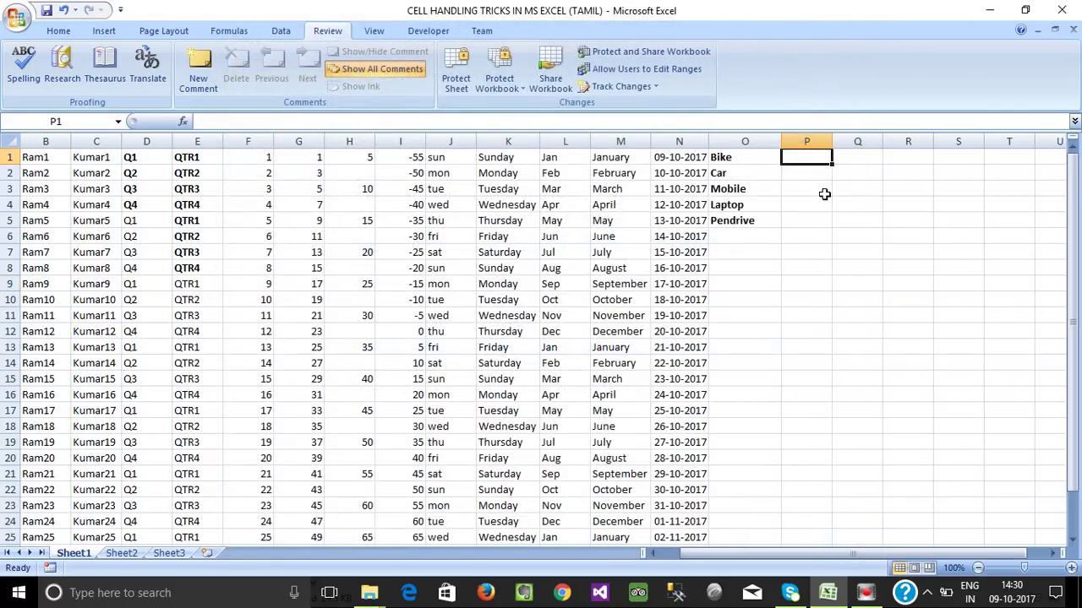
# - Enter Bike in P1 and fill column P down to row 28 with the Bike–Pendrive cycle
pyautogui.write('Bik')
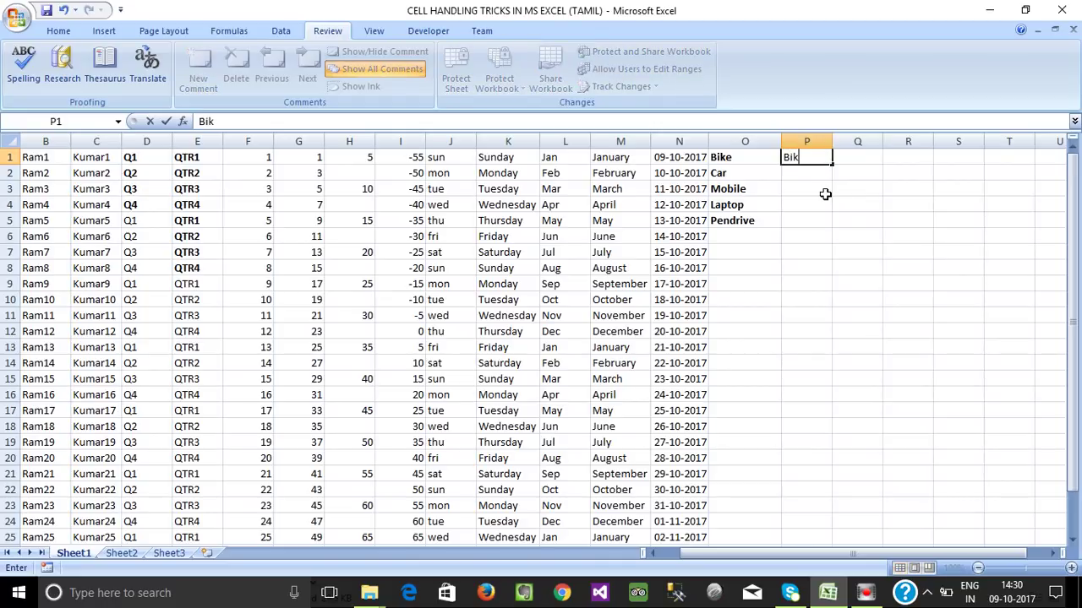
pyautogui.press('Return')
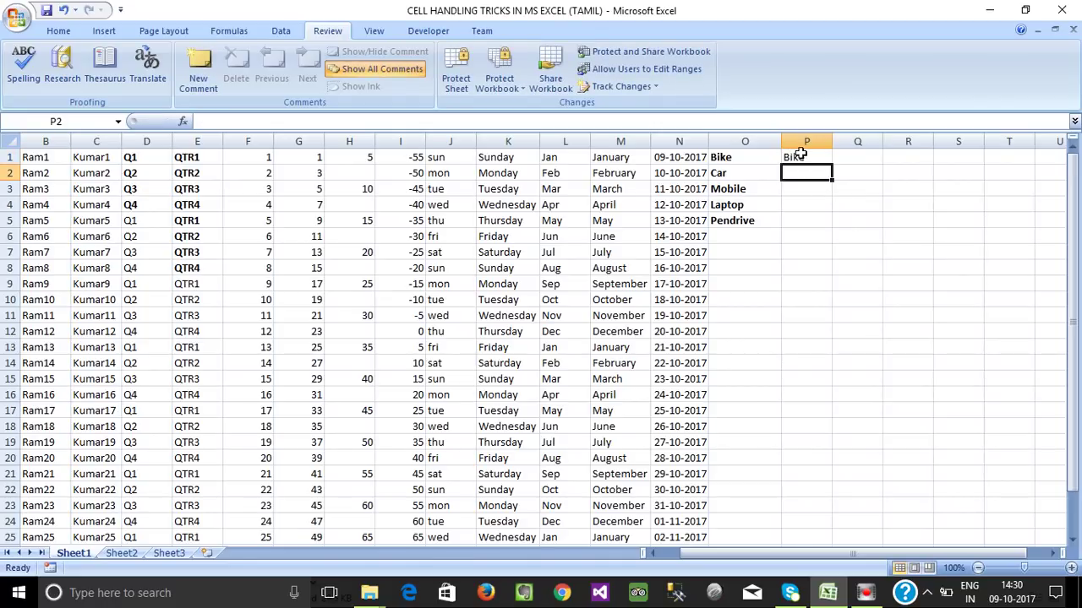
pyautogui.click(799, 156)
pyautogui.moveTo(831, 165); pyautogui.dragTo(833, 447)
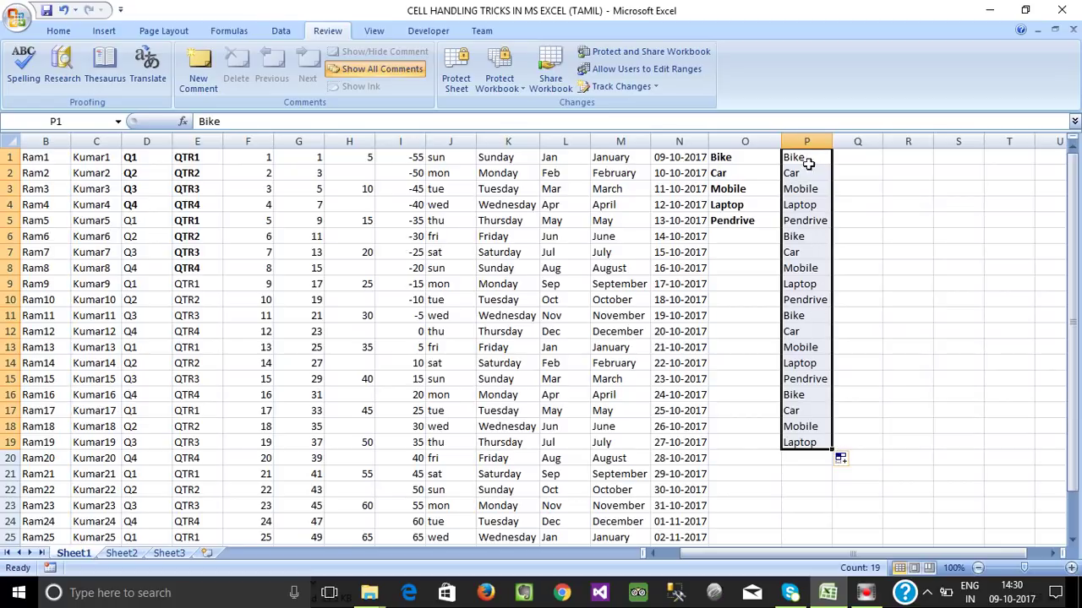
pyautogui.moveTo(833, 448); pyautogui.dragTo(838, 540)
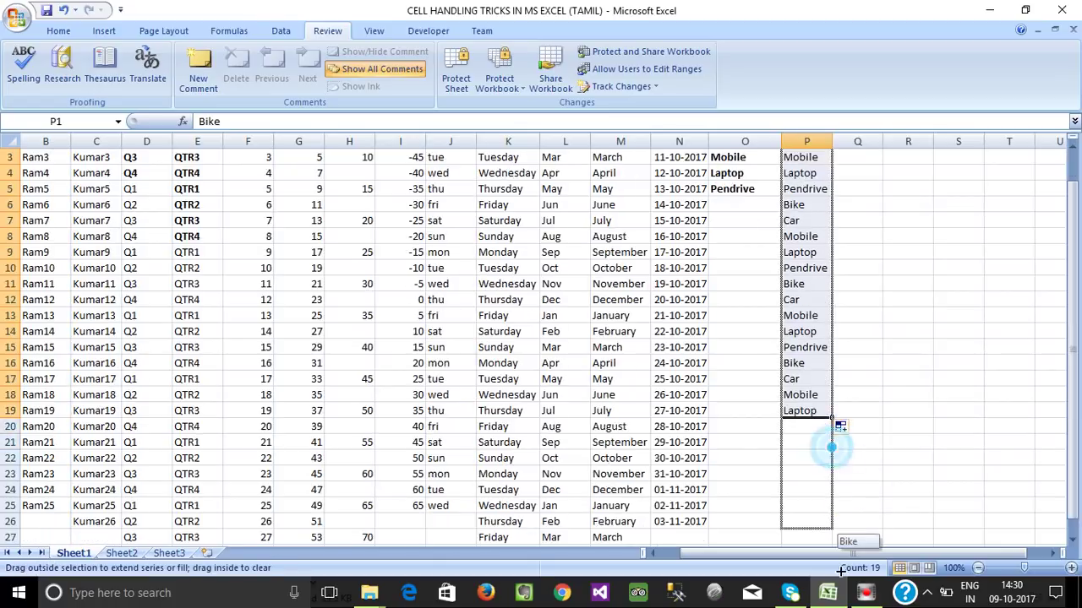
pyautogui.scroll(1, 815, 424)
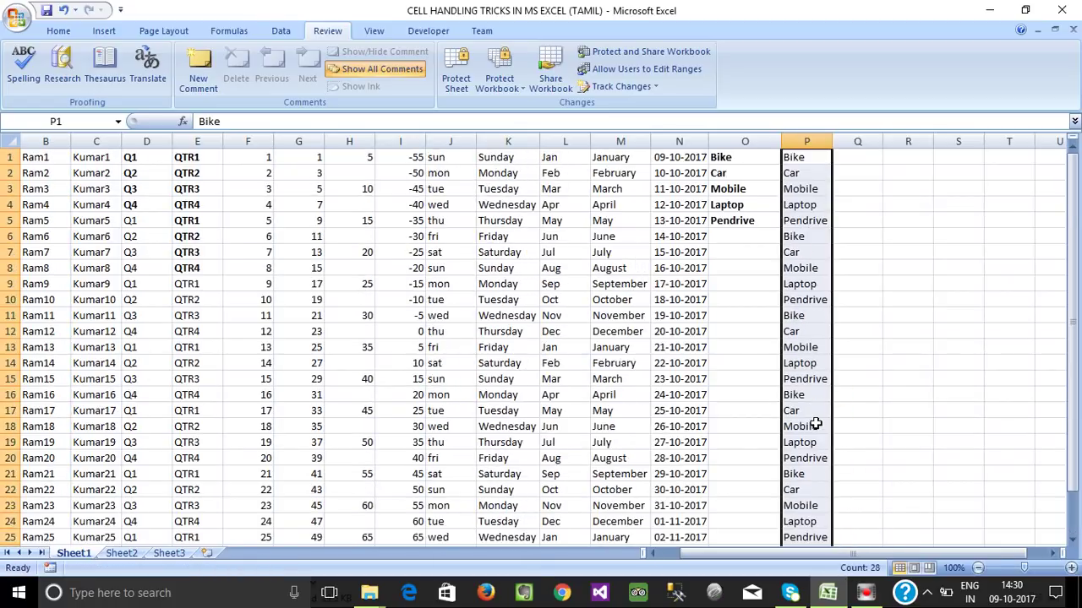
pyautogui.click(742, 250)
# - Enter Car in Q1 and fill column Q down to row 25 continuing the cycle
pyautogui.click(853, 157)
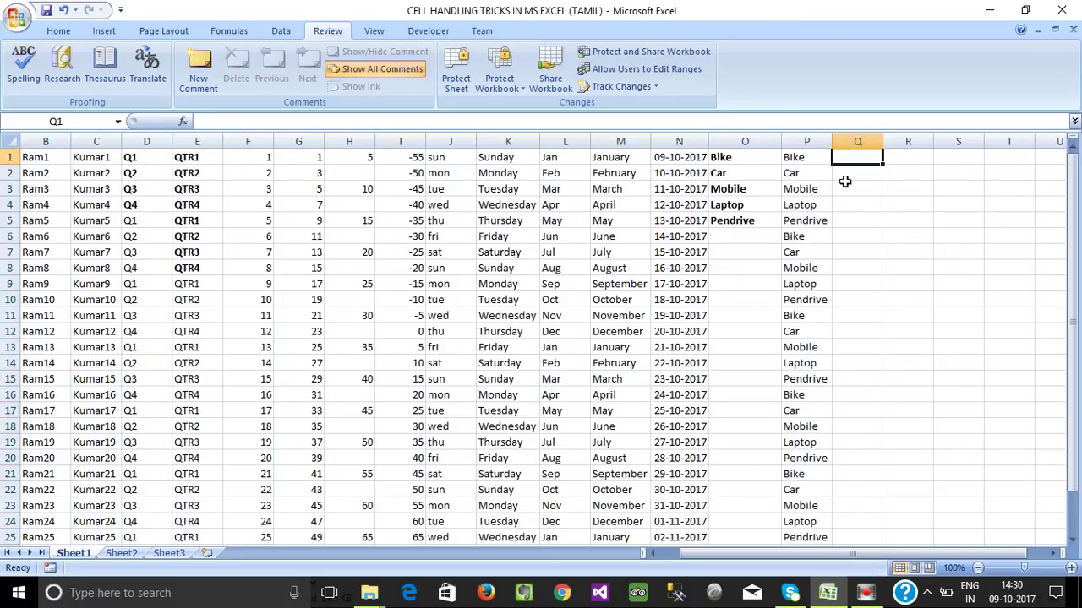
pyautogui.write('Car')
pyautogui.press('Return')
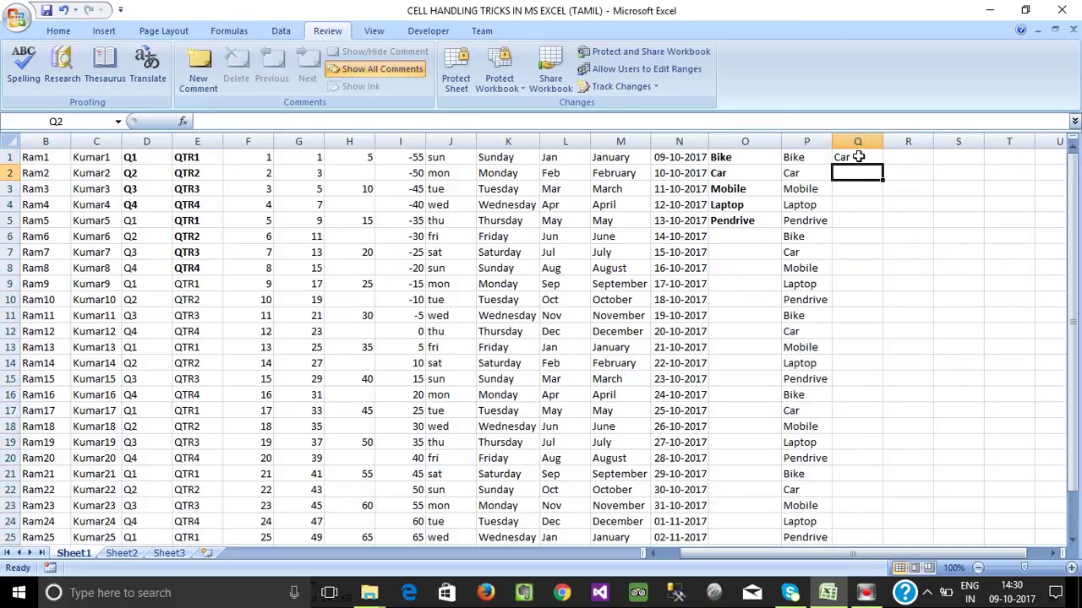
pyautogui.click(868, 162)
pyautogui.moveTo(881, 165); pyautogui.dragTo(910, 541)
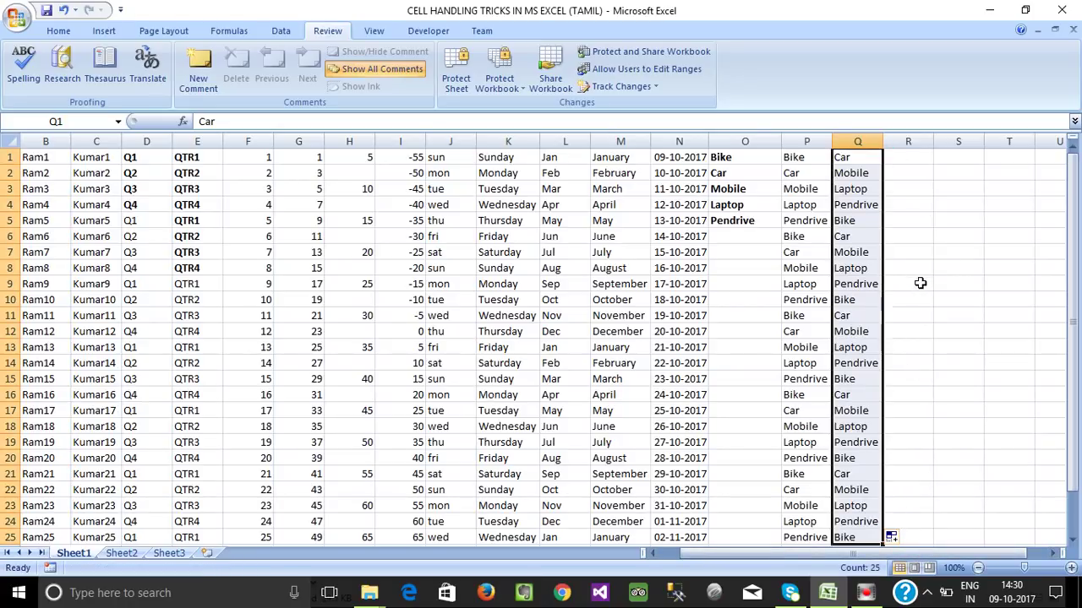
pyautogui.scroll(-4, 893, 337)
pyautogui.scroll(4, 892, 338)
pyautogui.click(913, 161)
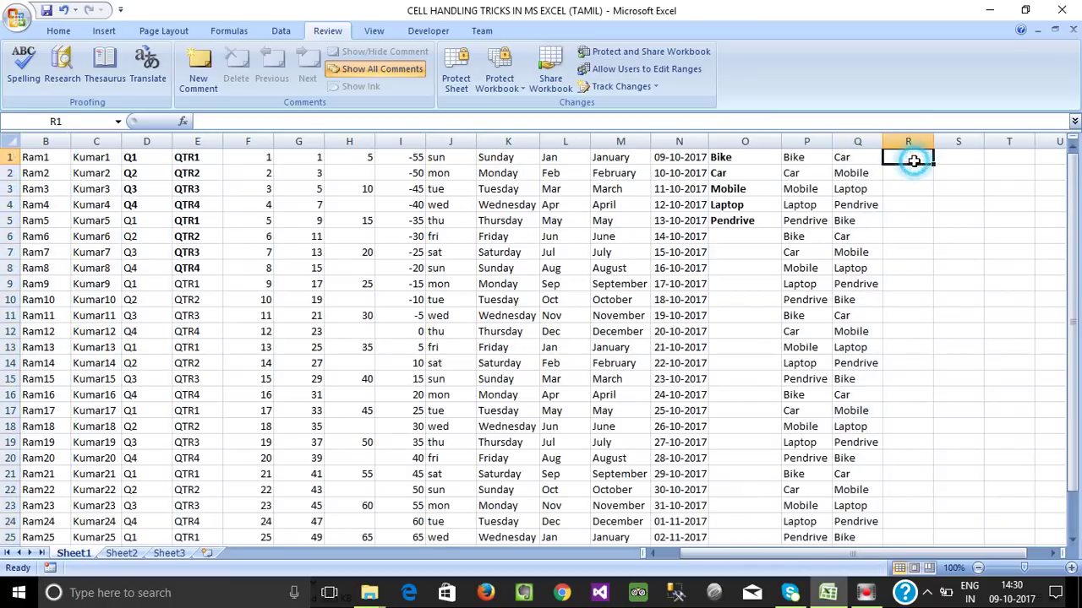
# - Enter Pendrive in R1 and fill R2:R8 with the continuing series
pyautogui.write('Pend')
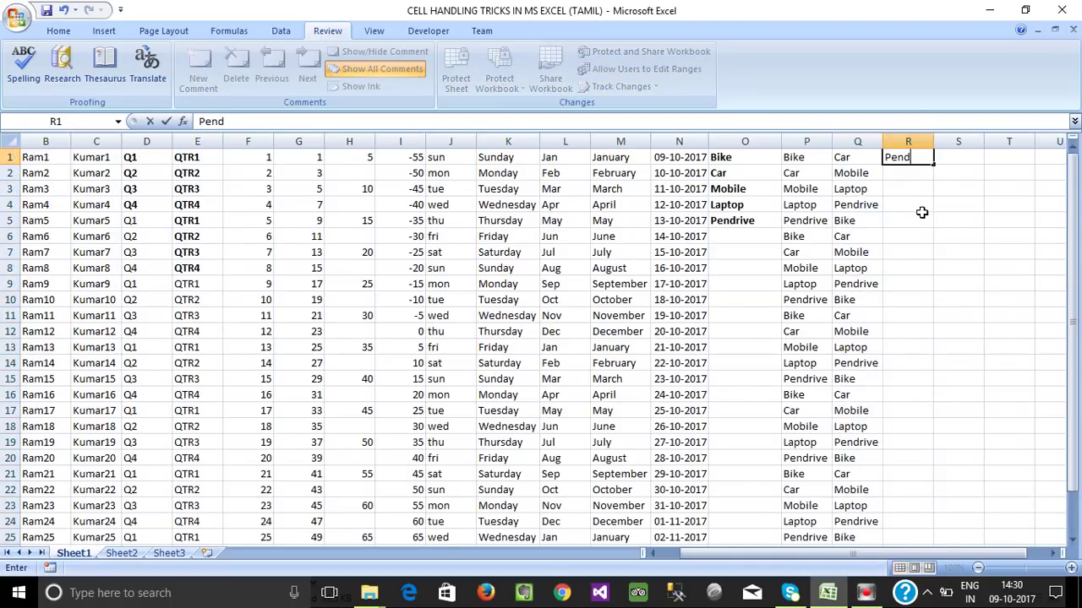
pyautogui.press('Return')
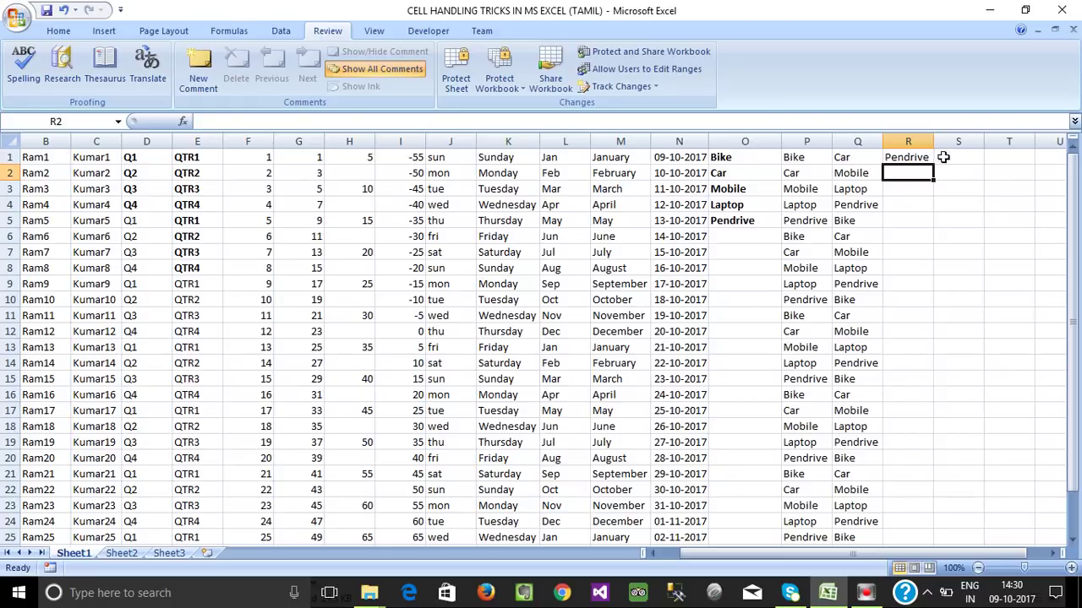
pyautogui.click(921, 159)
pyautogui.moveTo(934, 166); pyautogui.dragTo(933, 269)
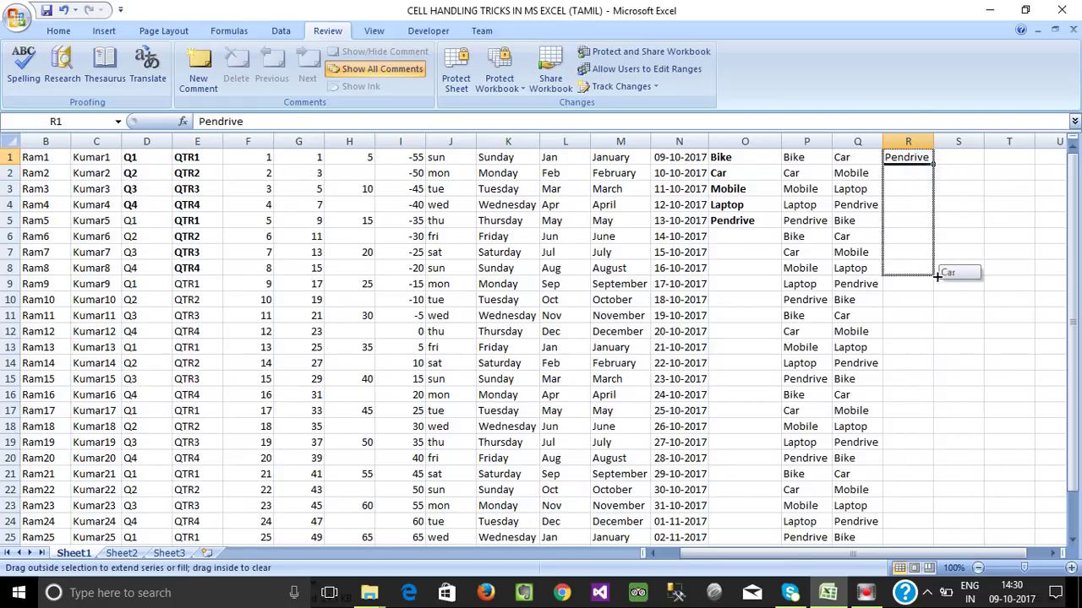
# - Enter Laptop in R11 and fill R12:R22 with the continuing series
pyautogui.click(896, 318)
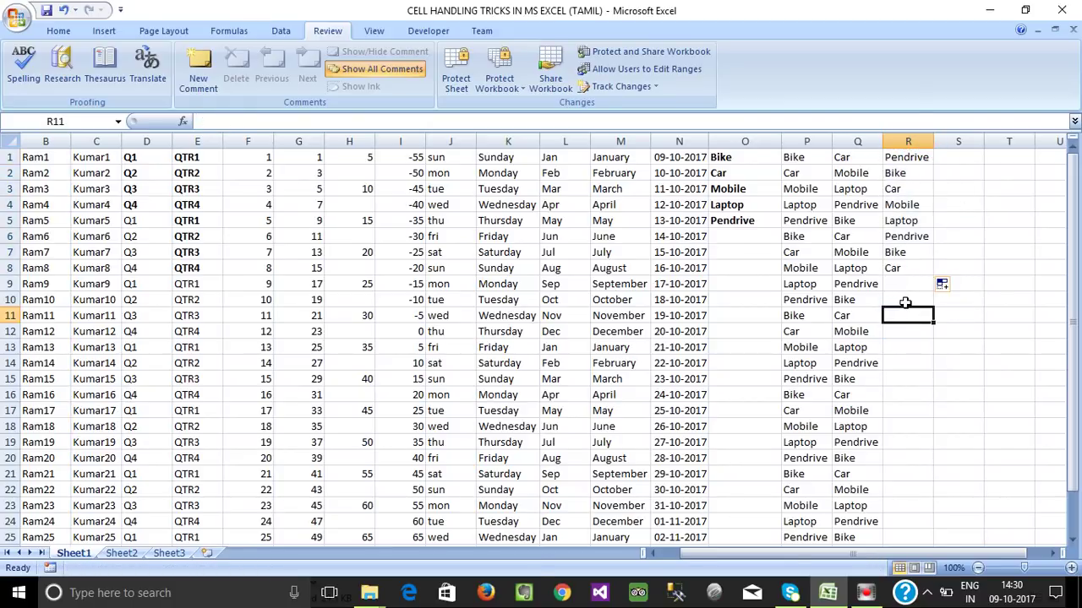
pyautogui.write('La')
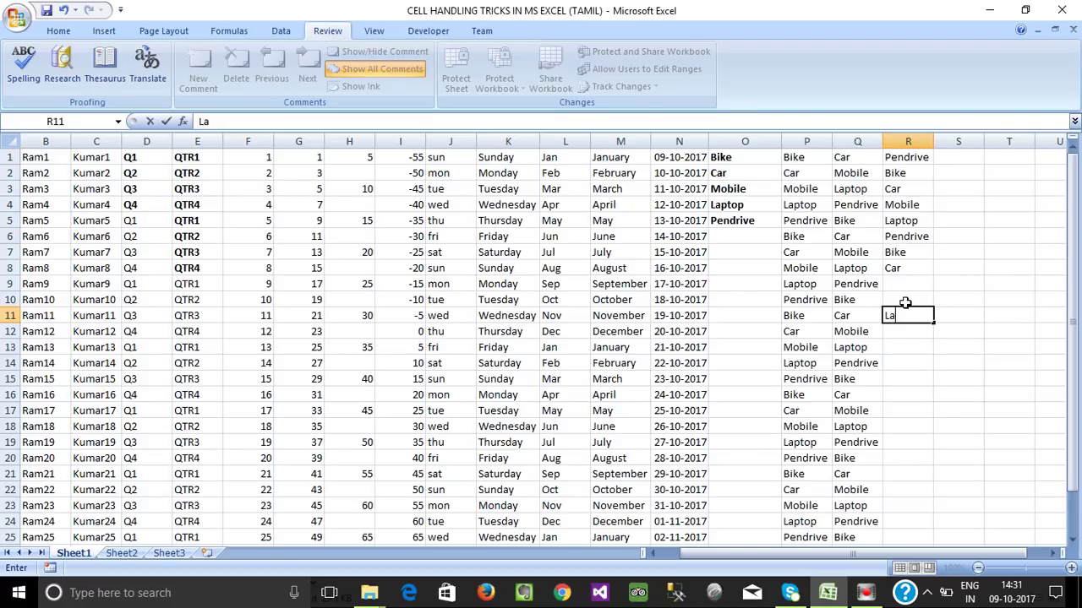
pyautogui.write('iptop')
pyautogui.click(911, 318)
pyautogui.moveTo(932, 323); pyautogui.dragTo(932, 495)
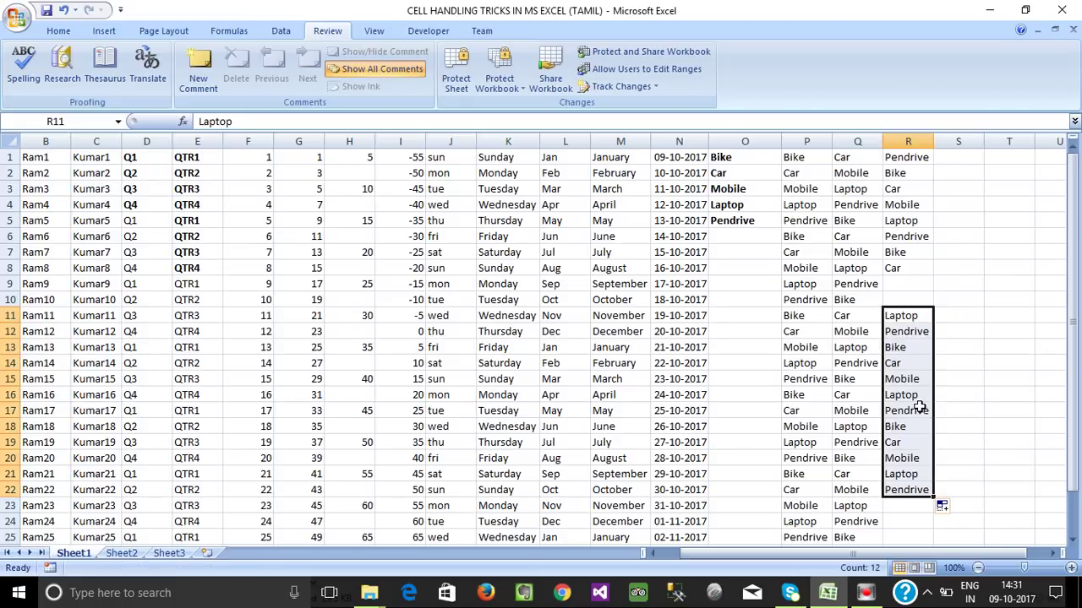
pyautogui.scroll(-3, 919, 408)
pyautogui.scroll(3, 920, 408)
pyautogui.moveTo(724, 157); pyautogui.dragTo(792, 226)
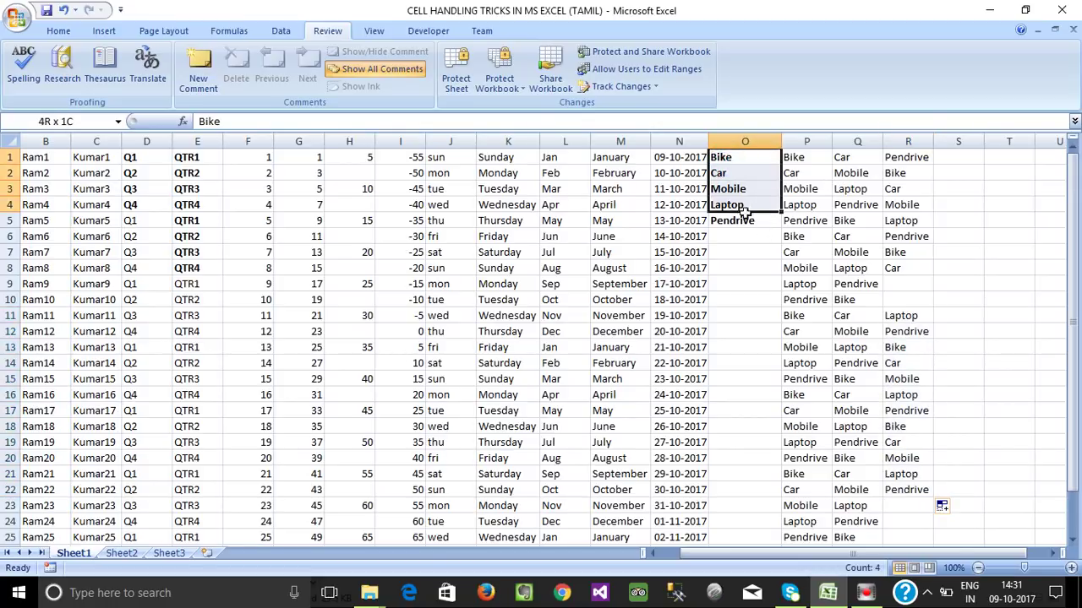